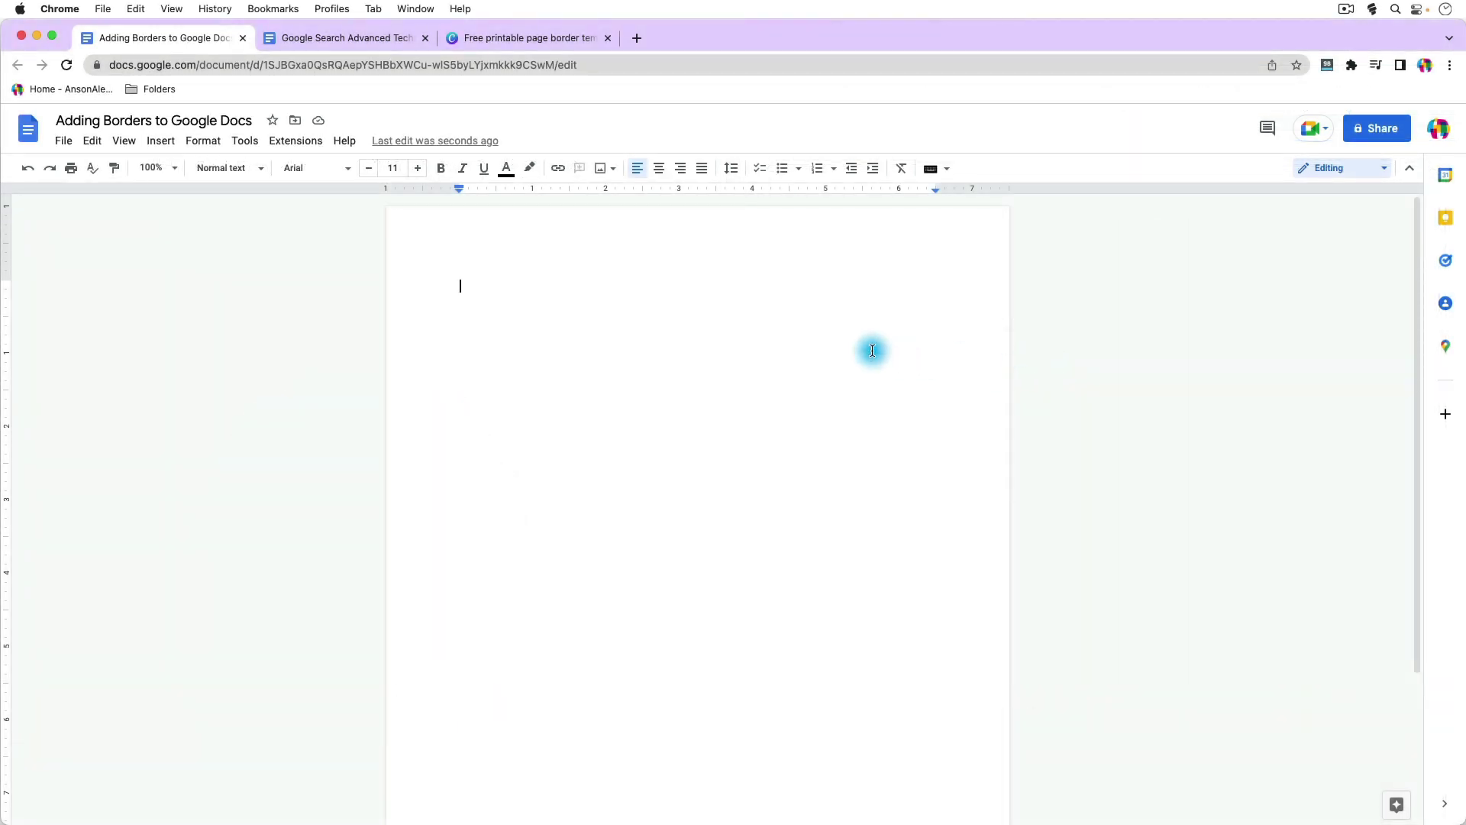
Insert a 1x1 table on the blank page
left_click(161, 153)
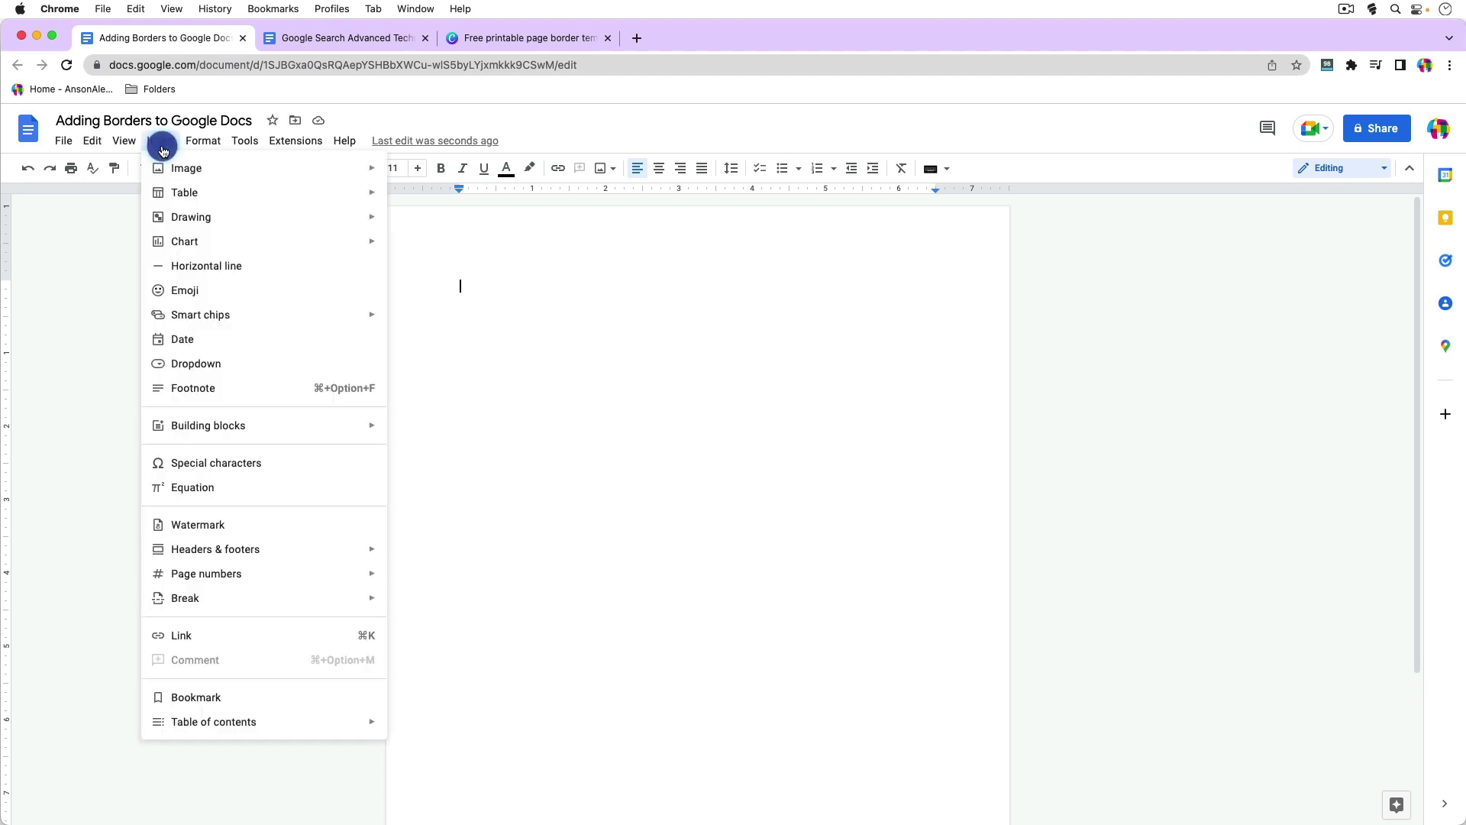
mouse_move(220, 198)
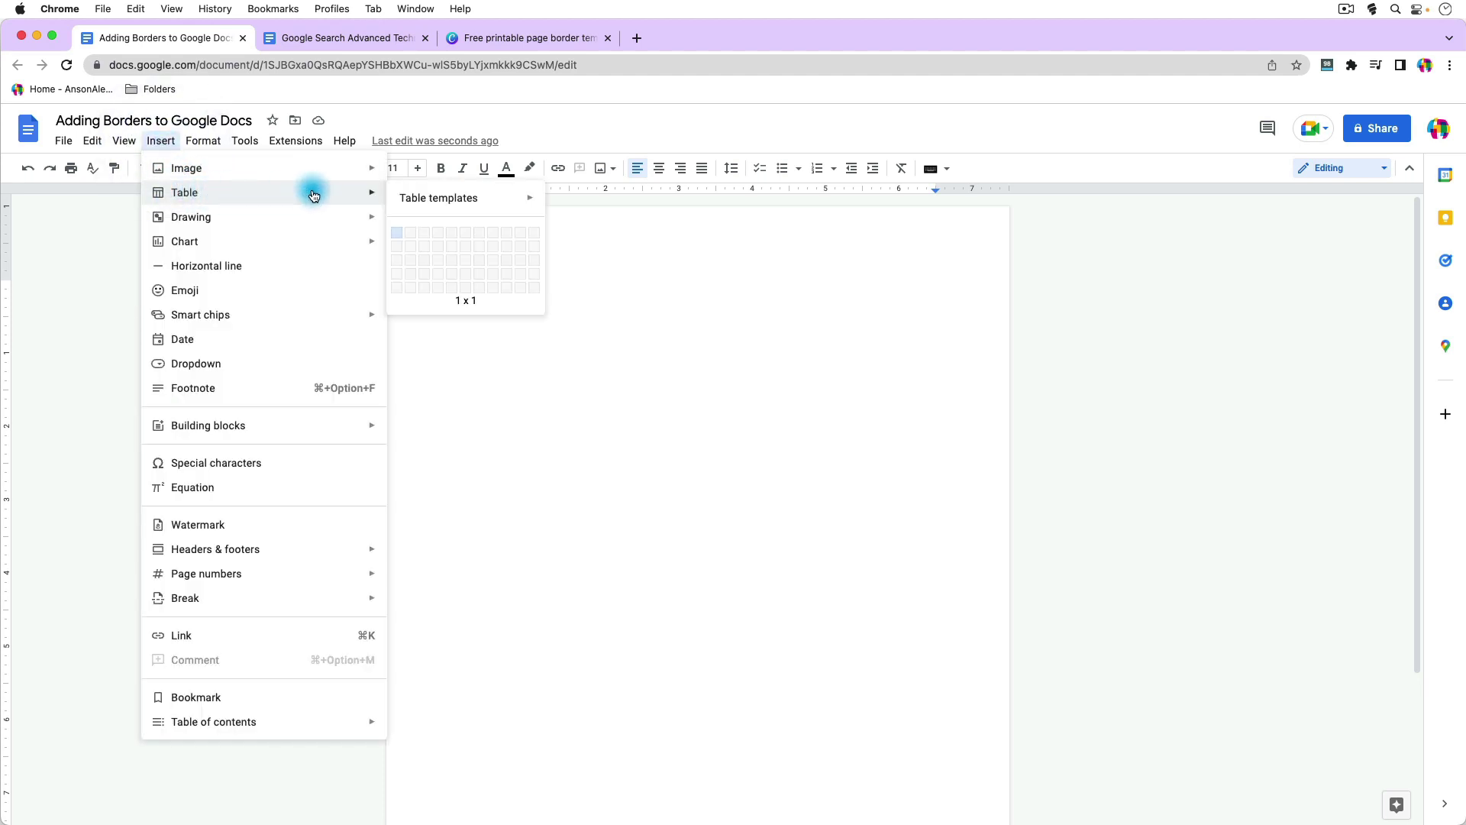
left_click(398, 237)
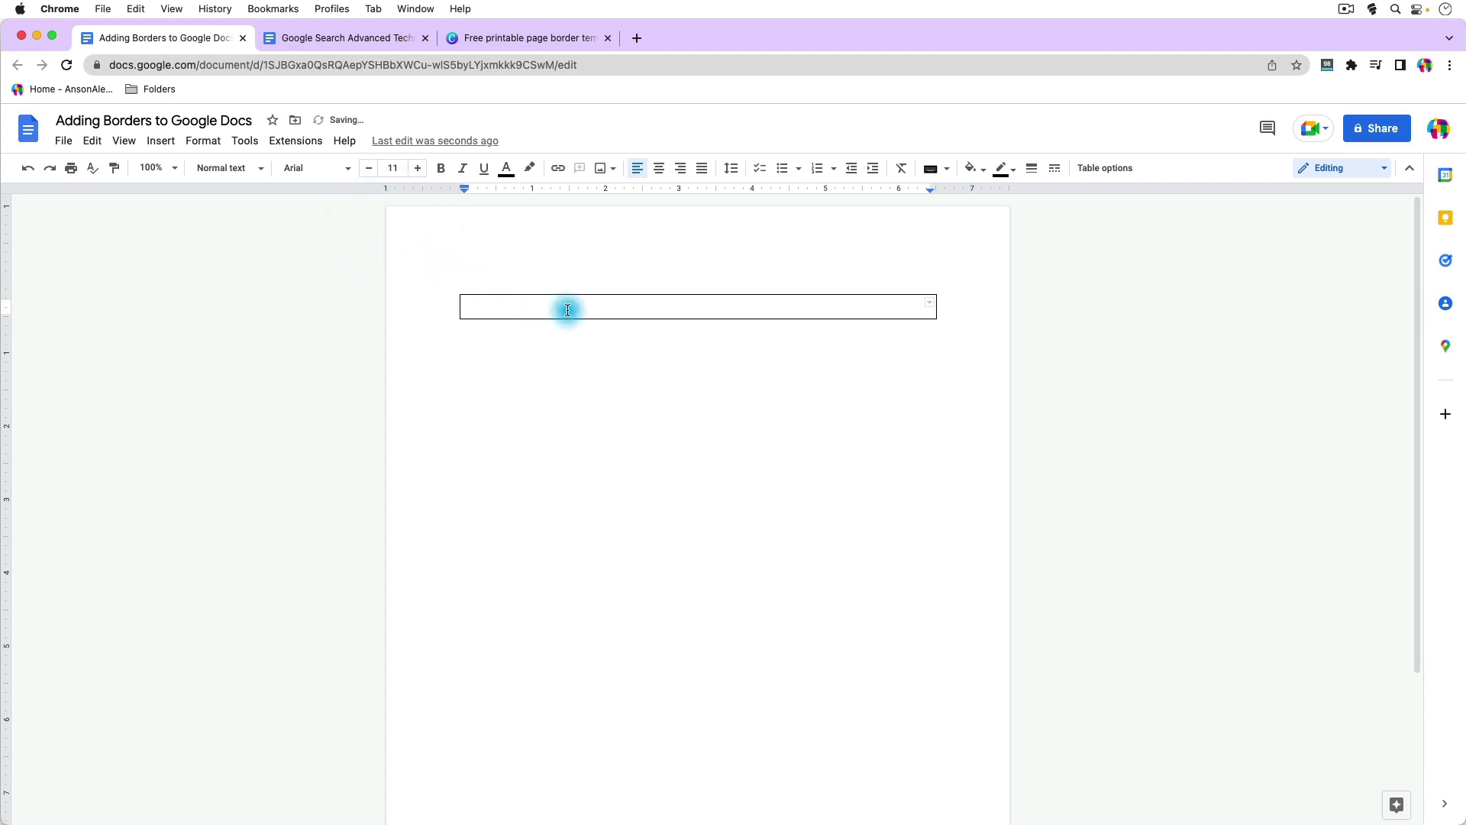
Stretch the table to 5.738 in row height, set 0.369 in cell padding, then click below it
left_click(1100, 169)
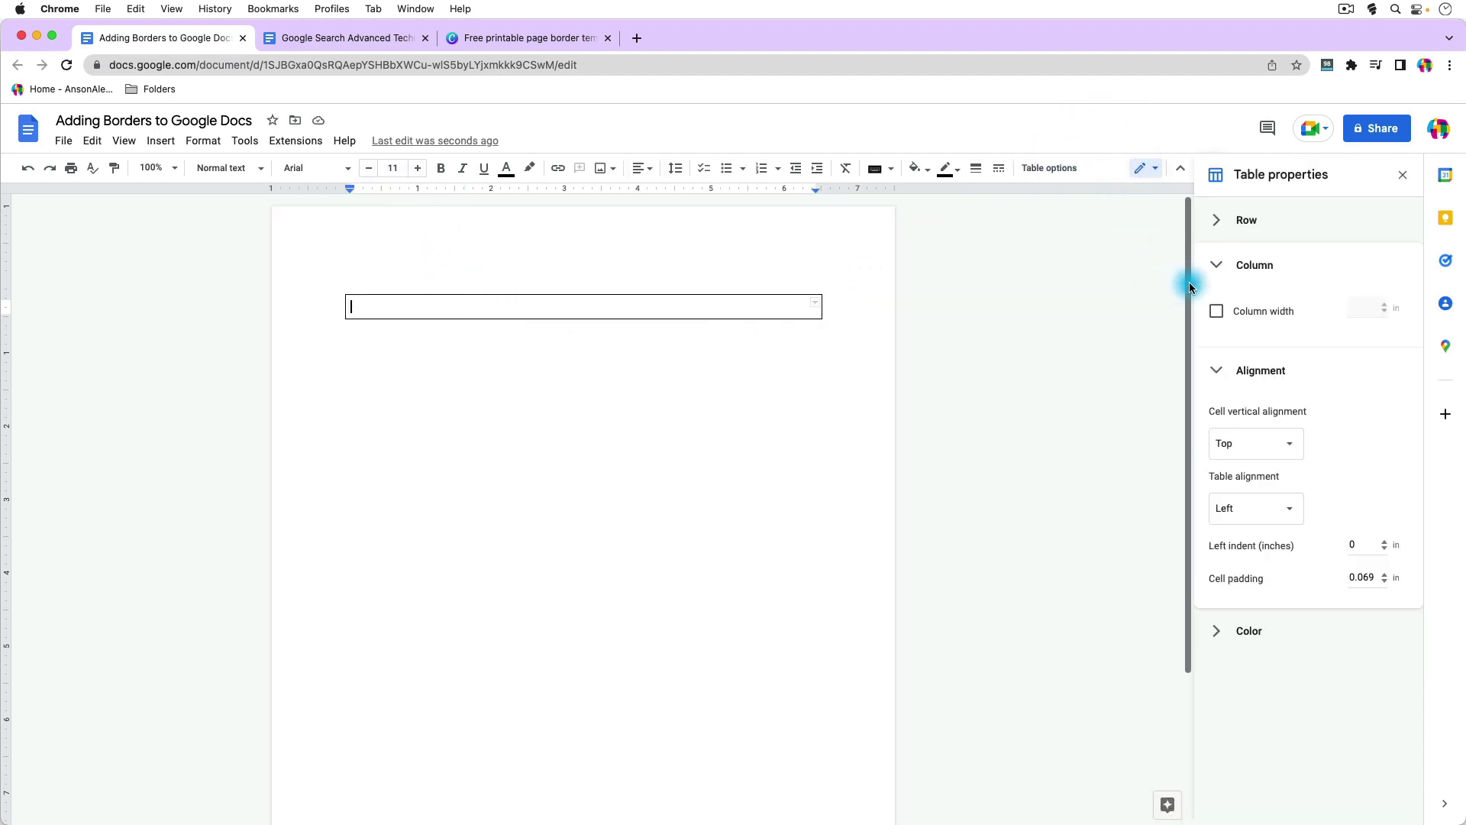
left_click(1218, 221)
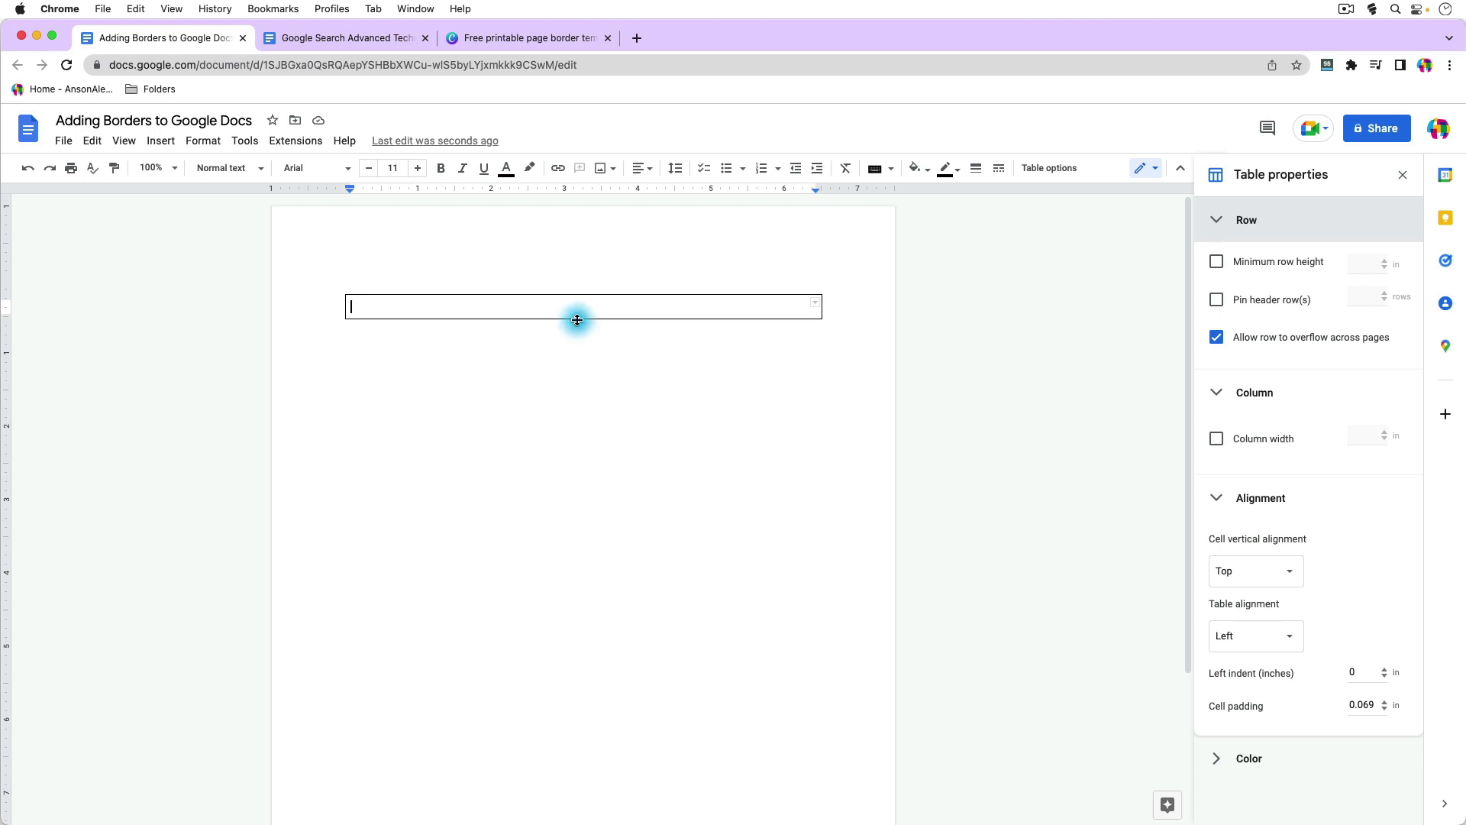
left_click_drag(578, 320, 605, 716)
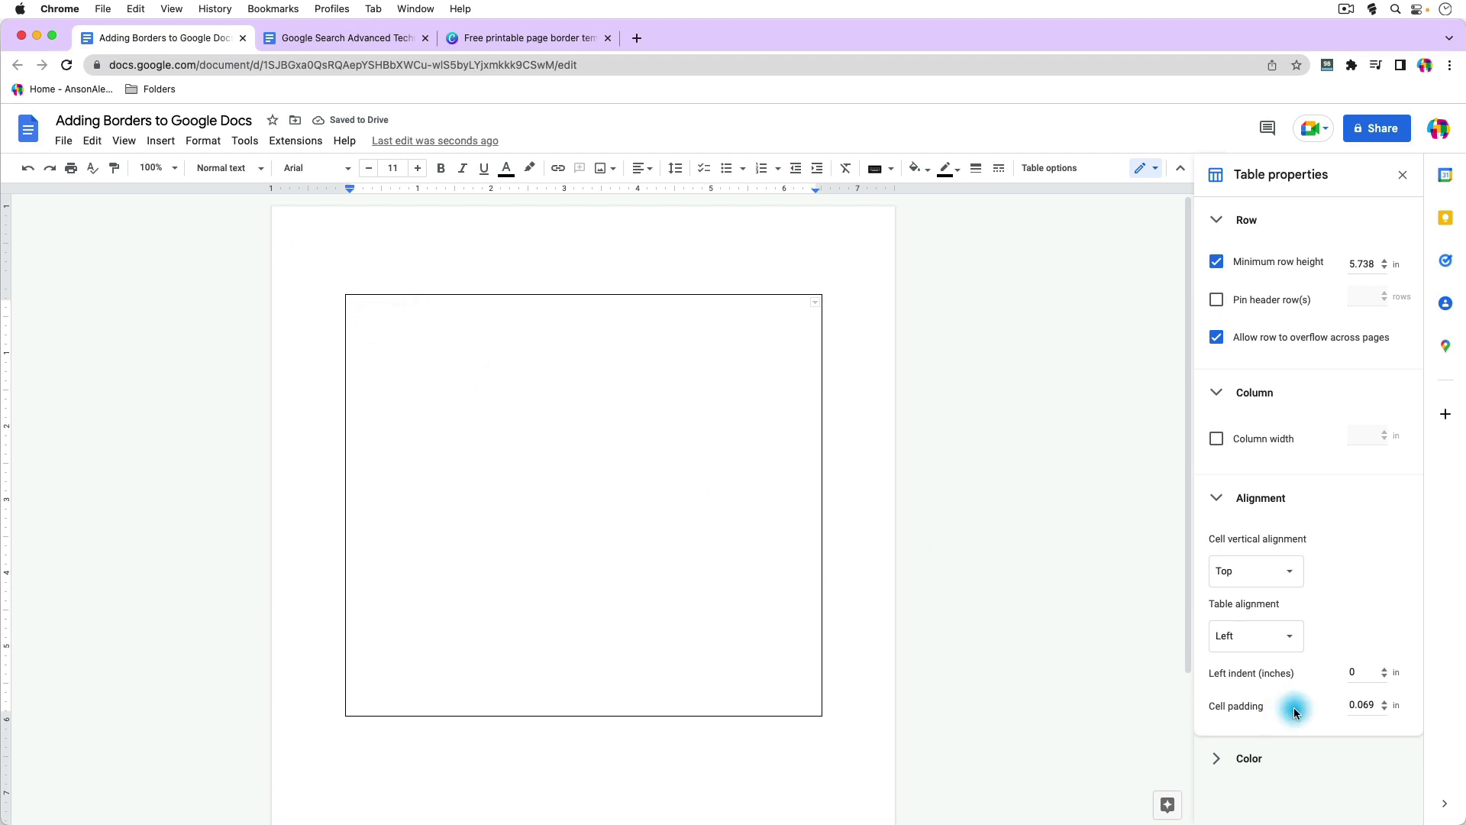
left_click(1385, 701)
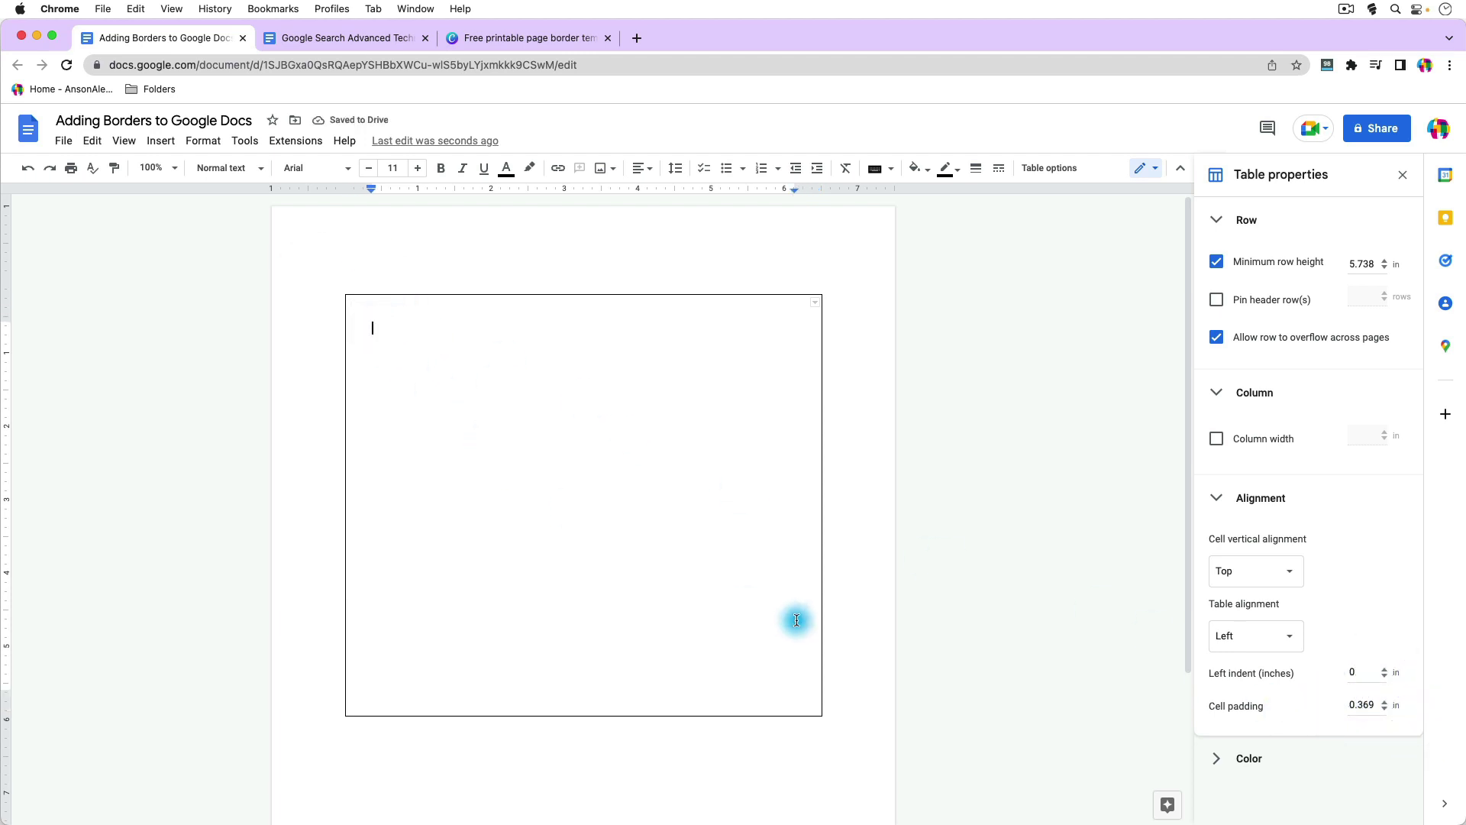
left_click(841, 622)
left_click(599, 748)
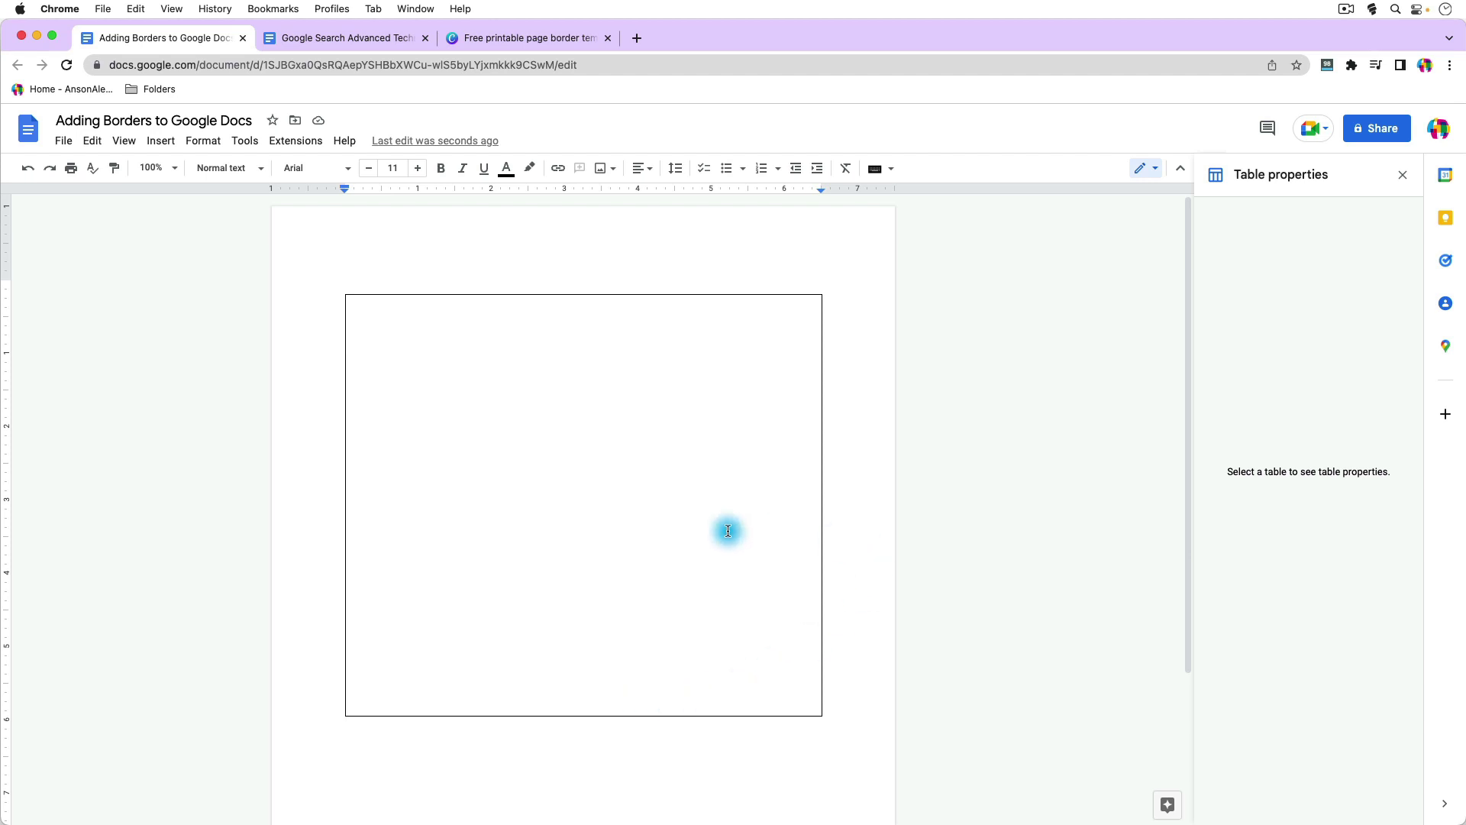
Remove the single-cell table, dismiss the Insert menu, and switch to the Canva border templates tab
key("super+z")
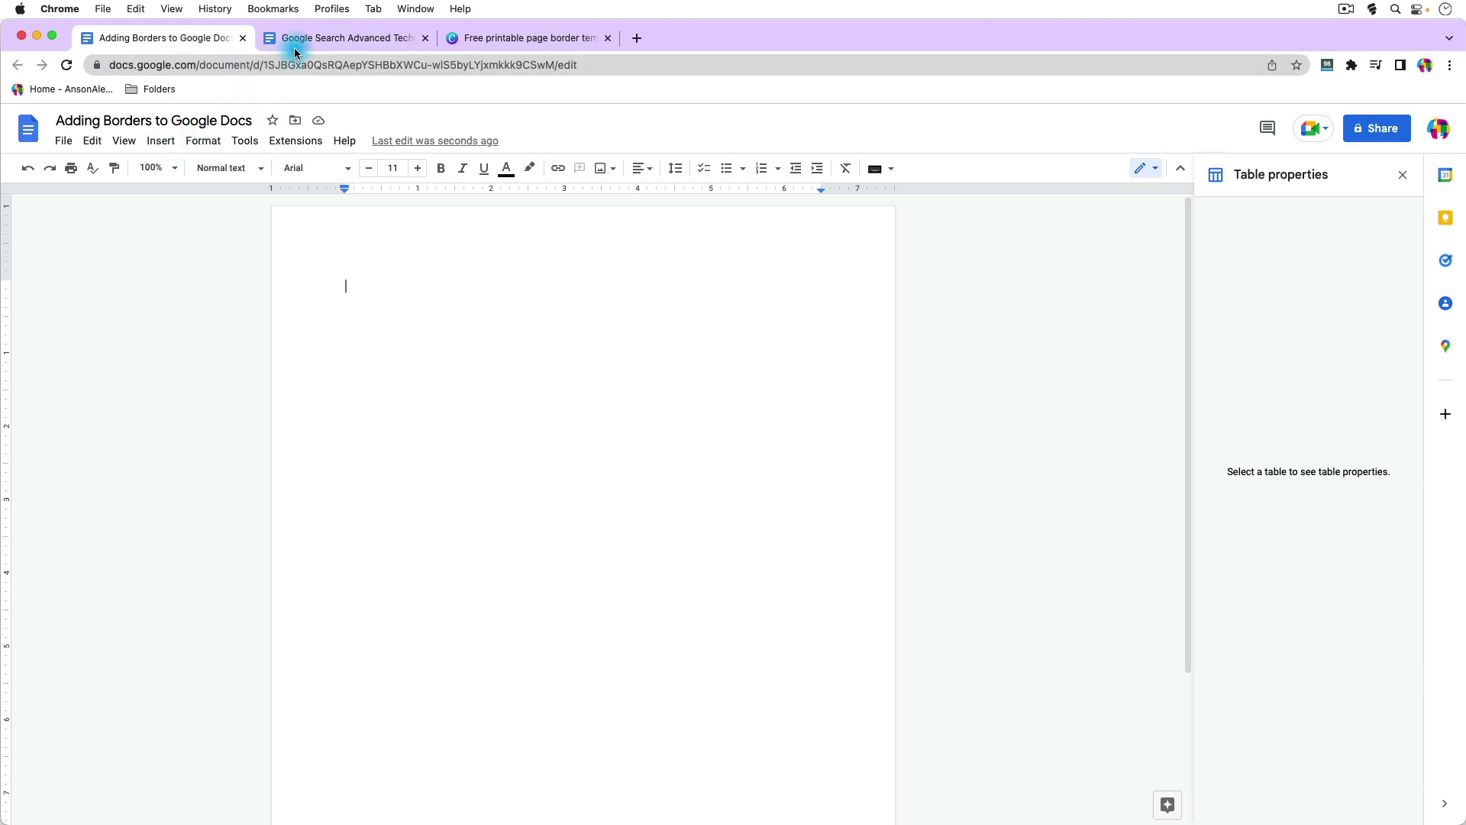
left_click(161, 142)
mouse_move(219, 165)
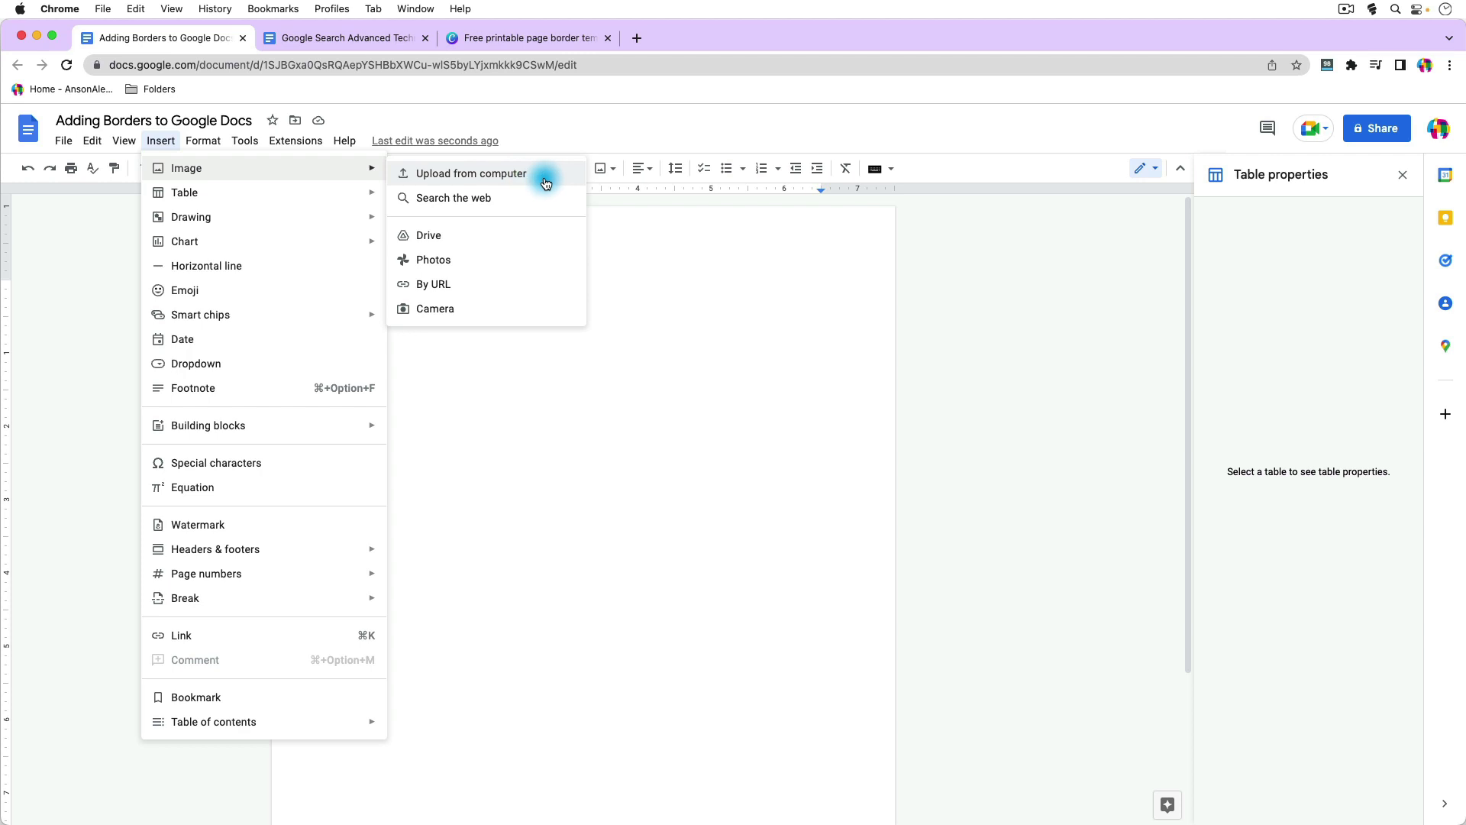
left_click(622, 229)
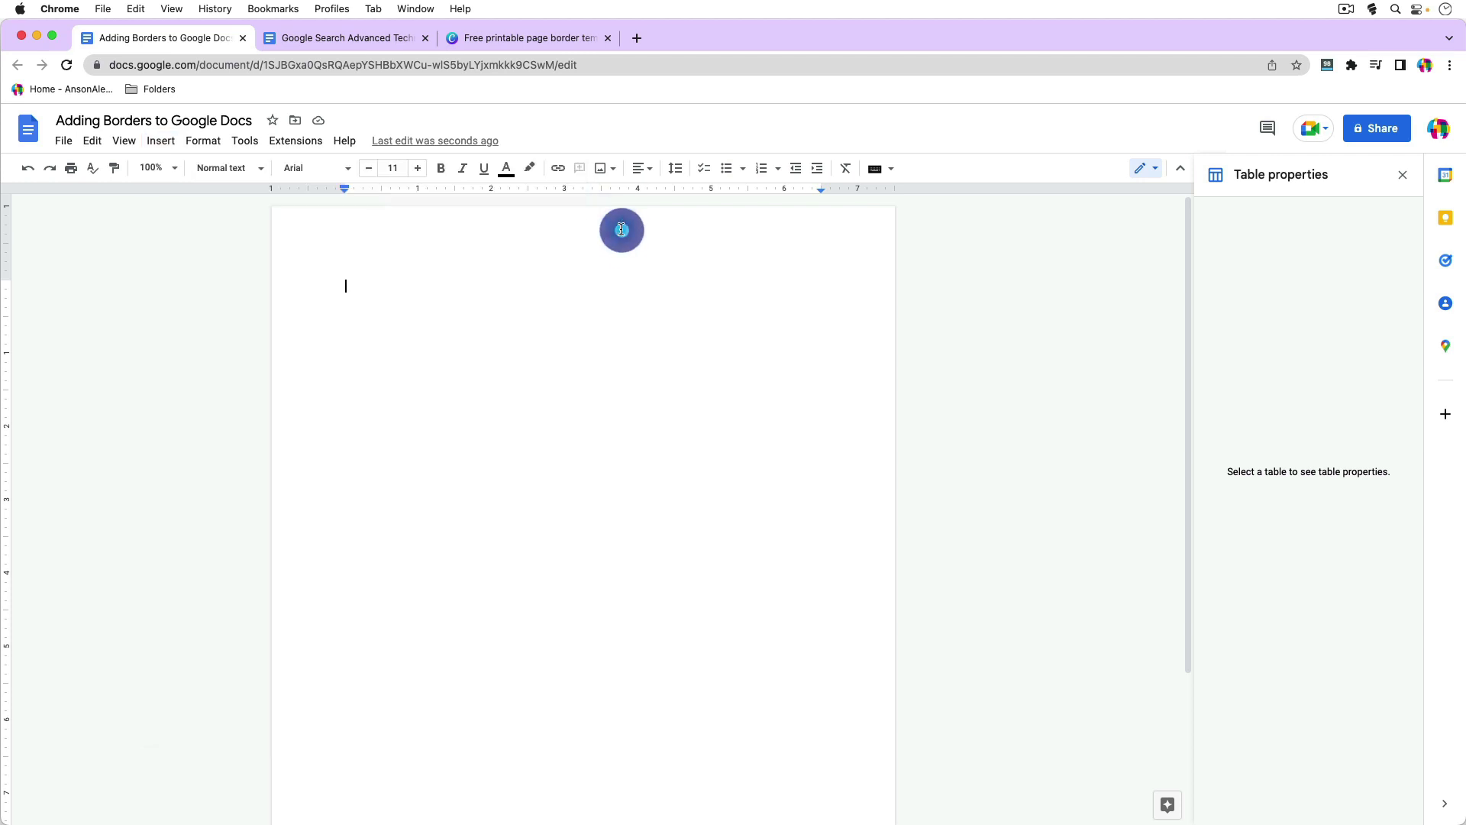
left_click(526, 37)
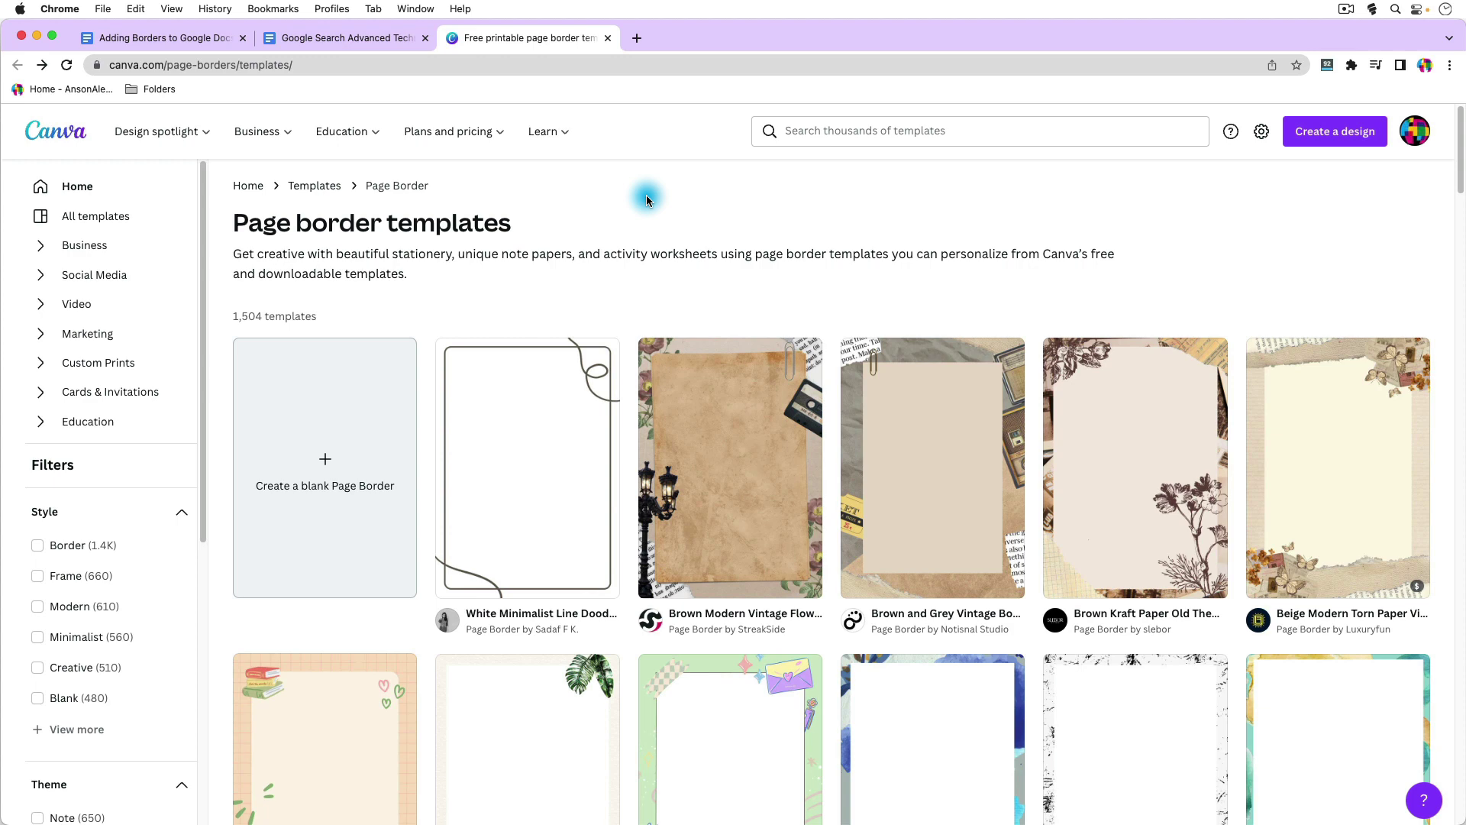
Scroll the templates and customize the White and Black Minimalist Simple Page Border template
scroll(1237, 284, "down", 2)
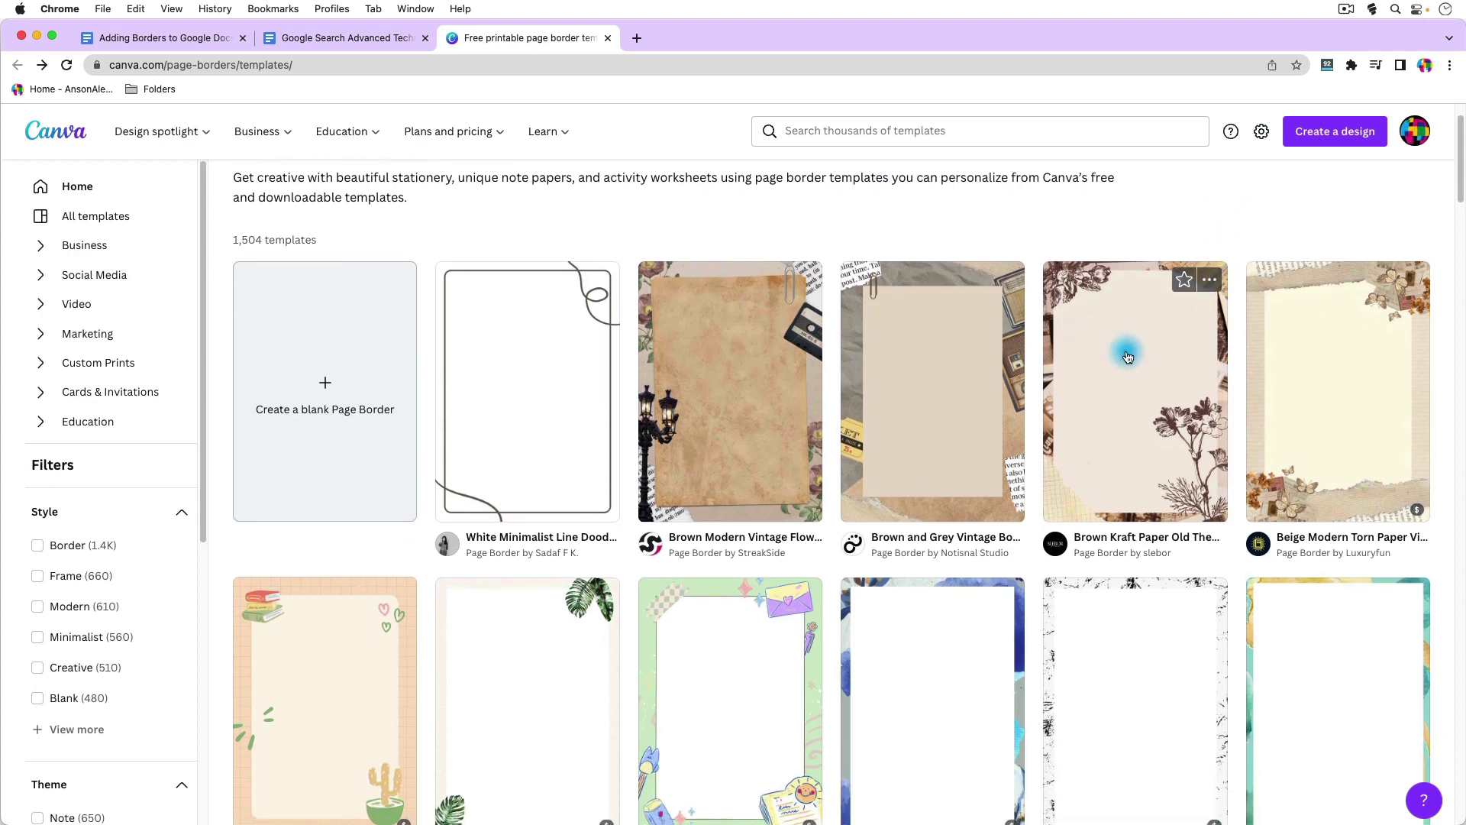
scroll(1129, 357, "down", 6)
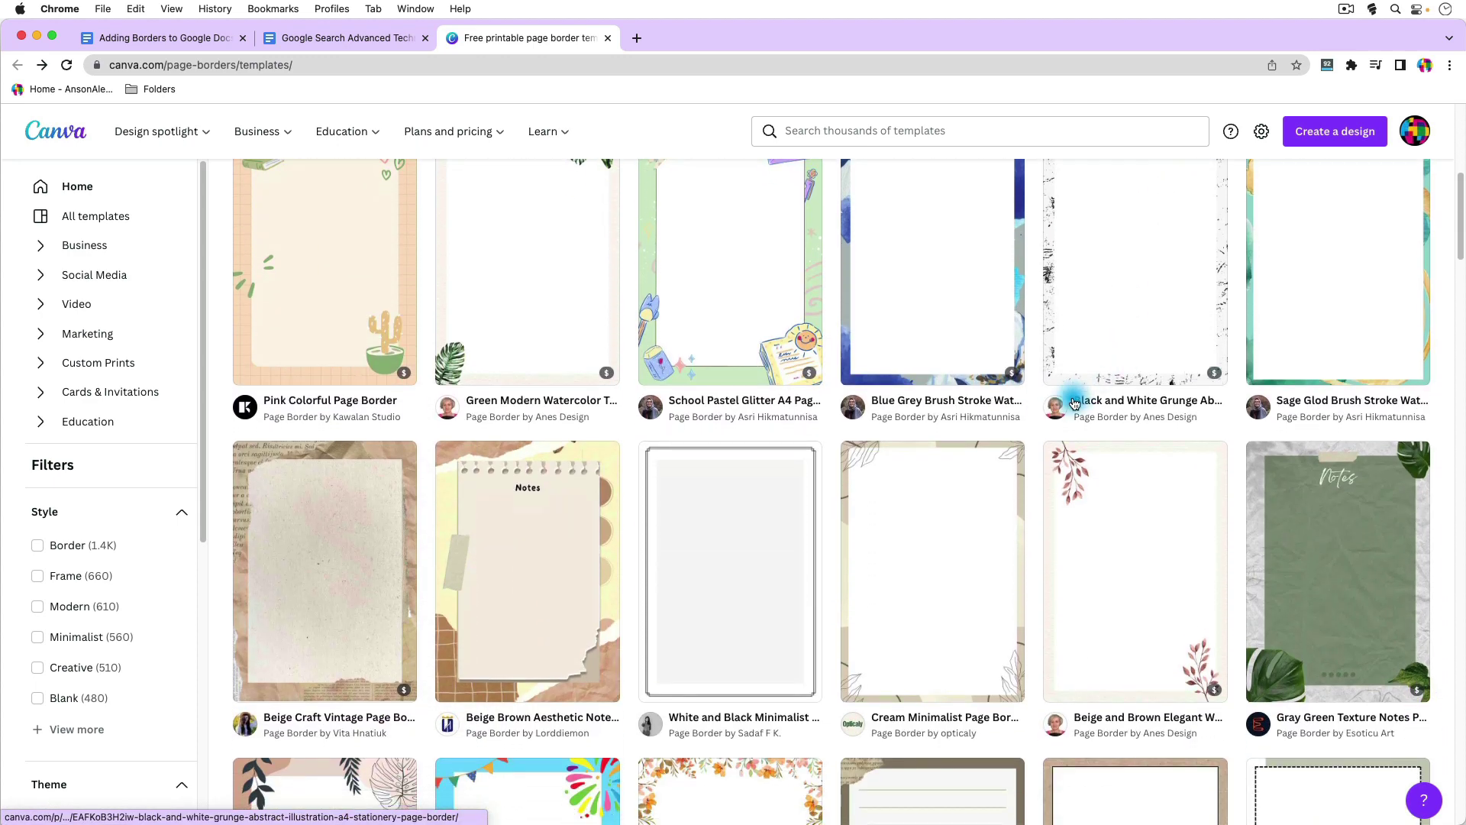
left_click(731, 564)
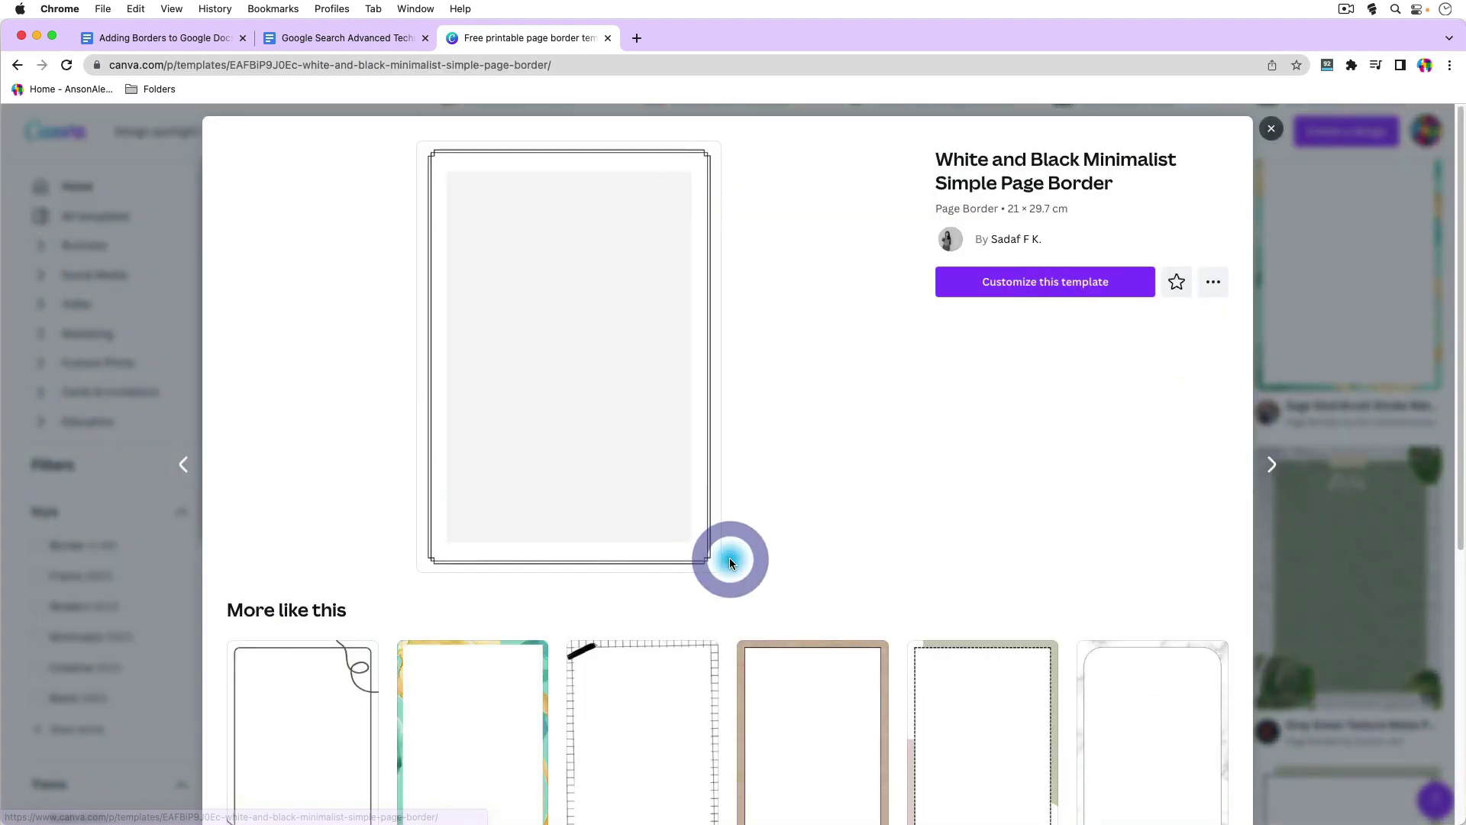
left_click(1021, 284)
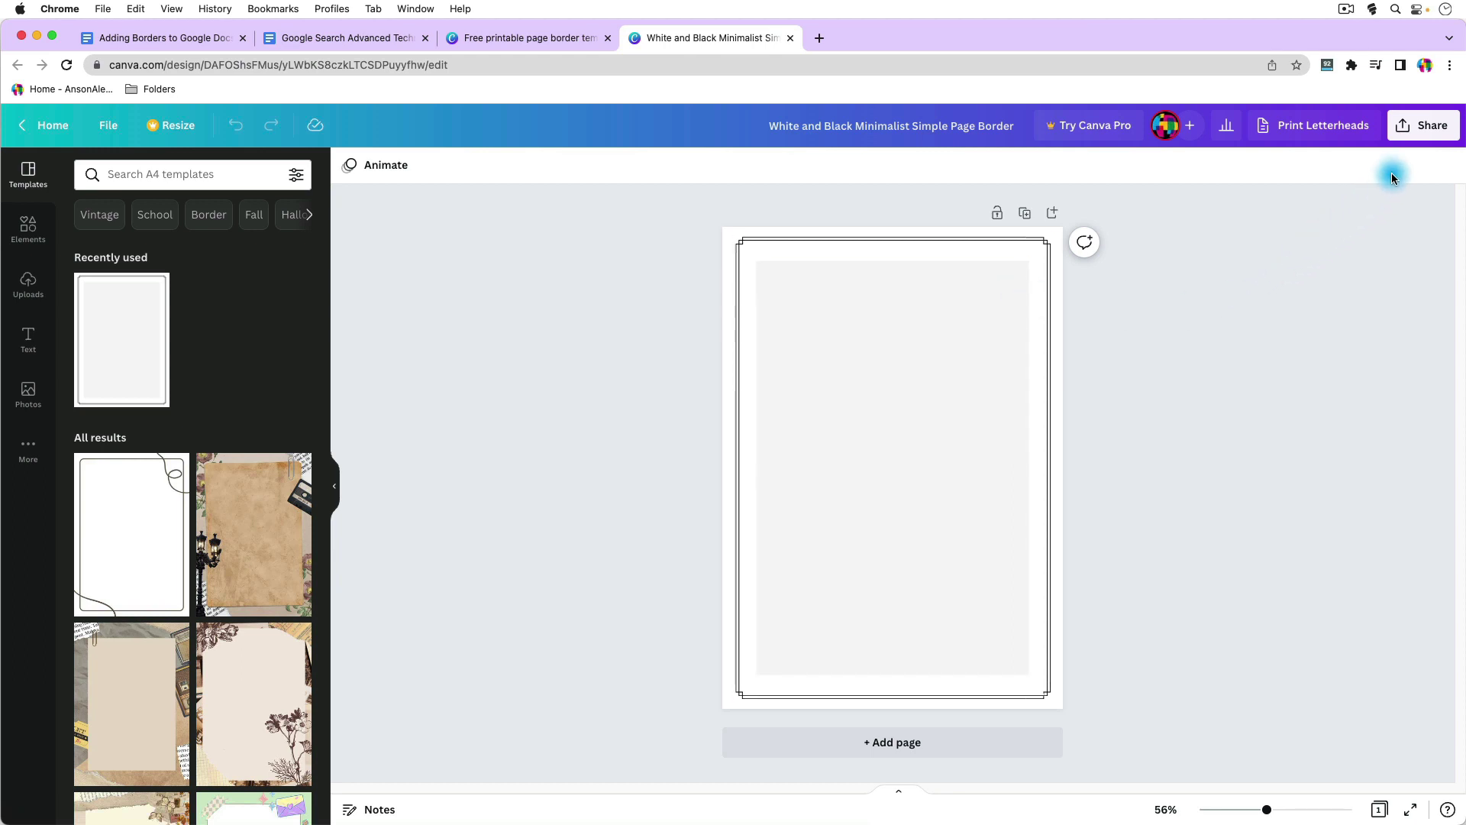
Download the Canva border design as a JPG, dismiss the duplicate save, and return to Google Docs
left_click(1417, 133)
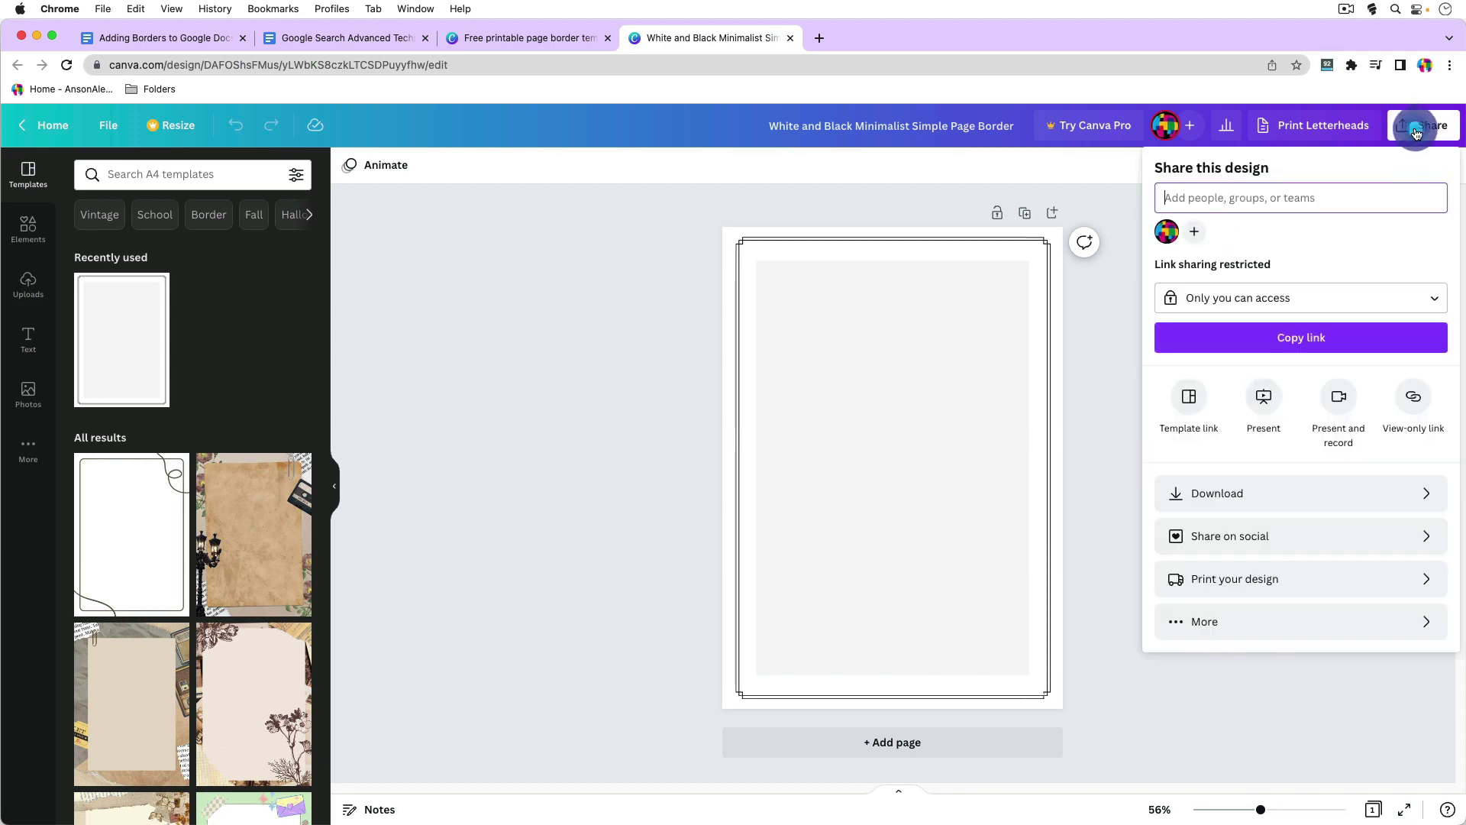
left_click(1306, 492)
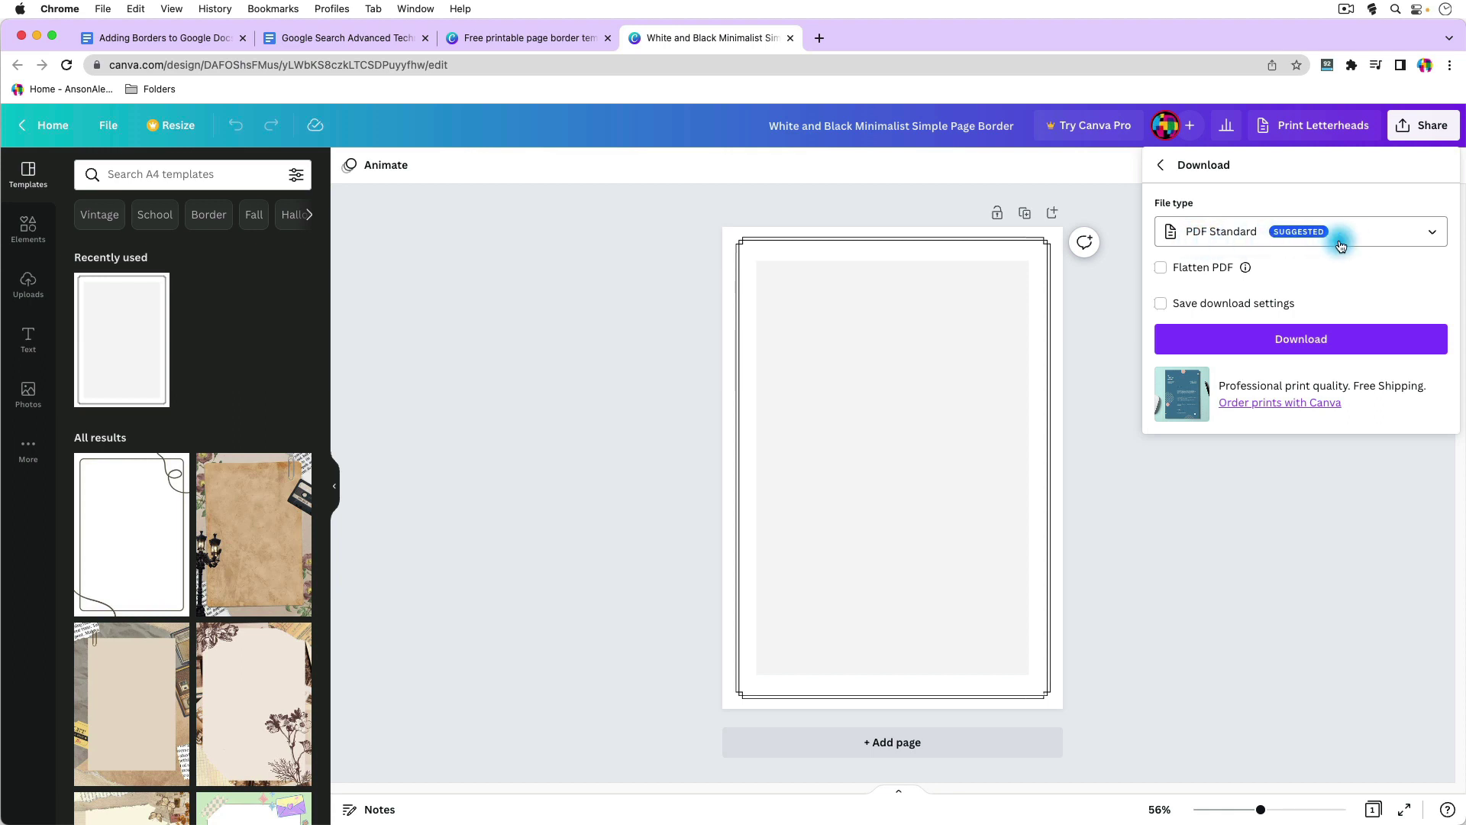
left_click(1379, 232)
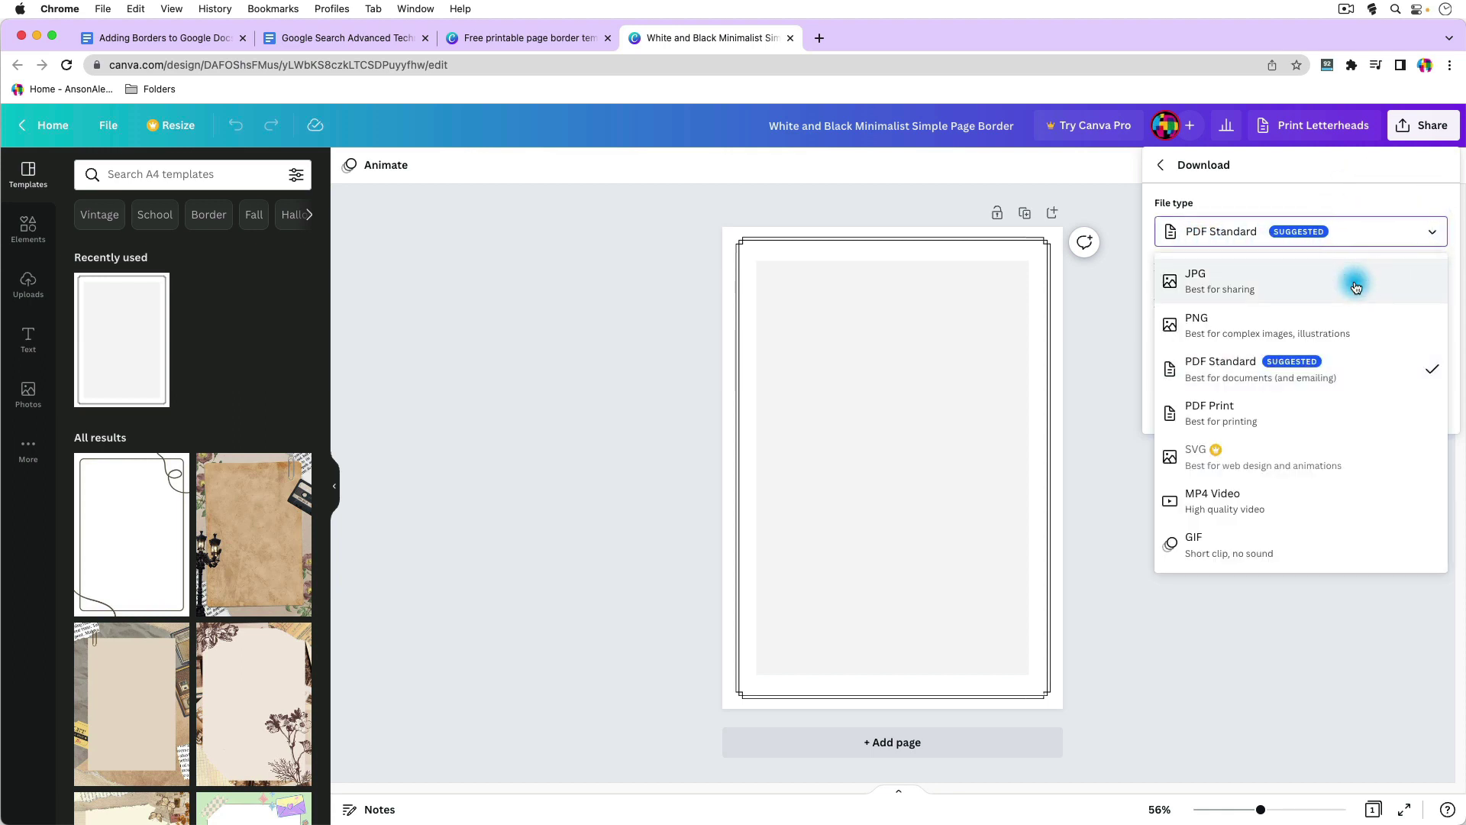
left_click(1356, 286)
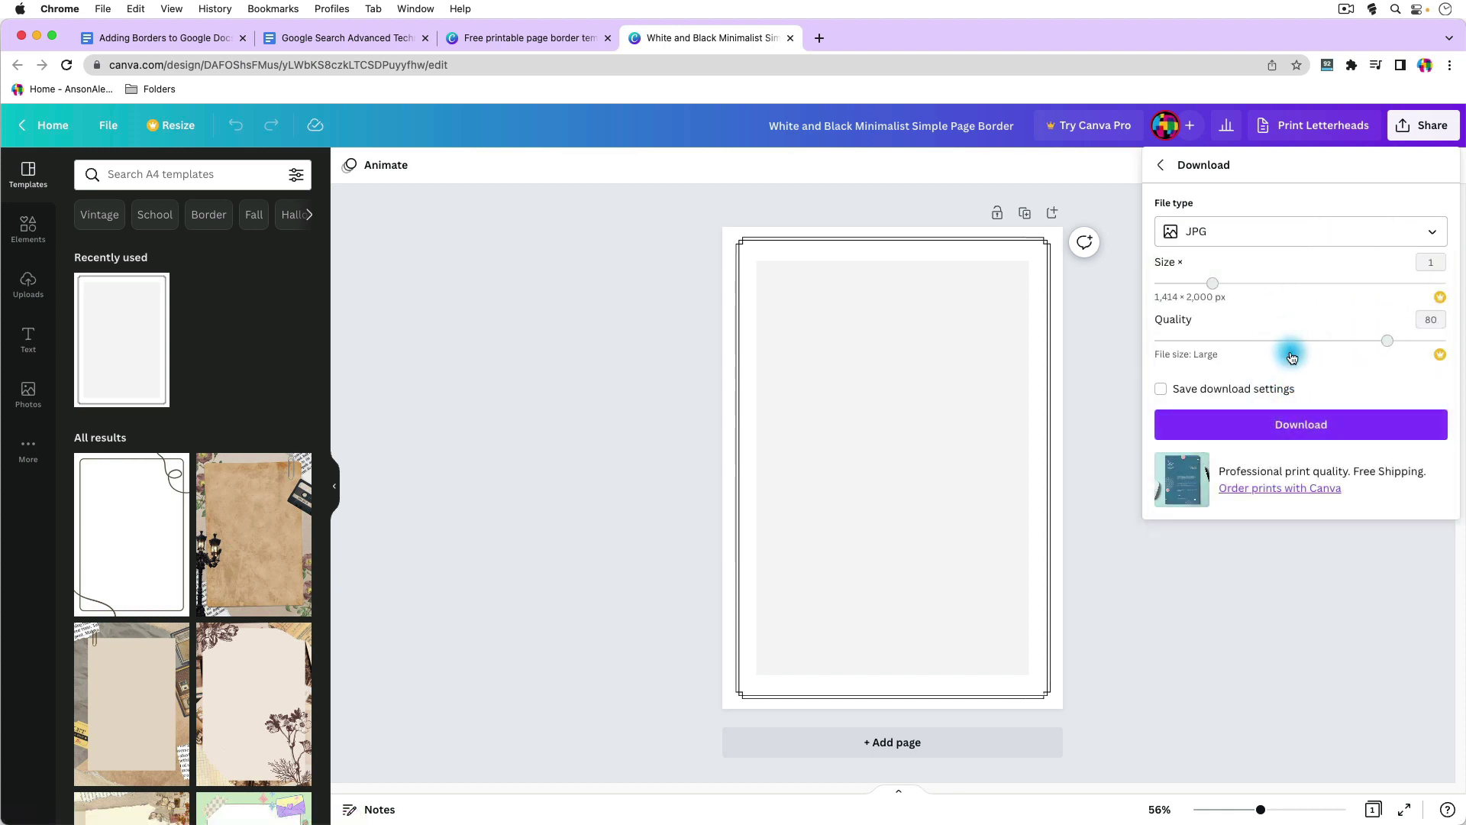
left_click(1328, 423)
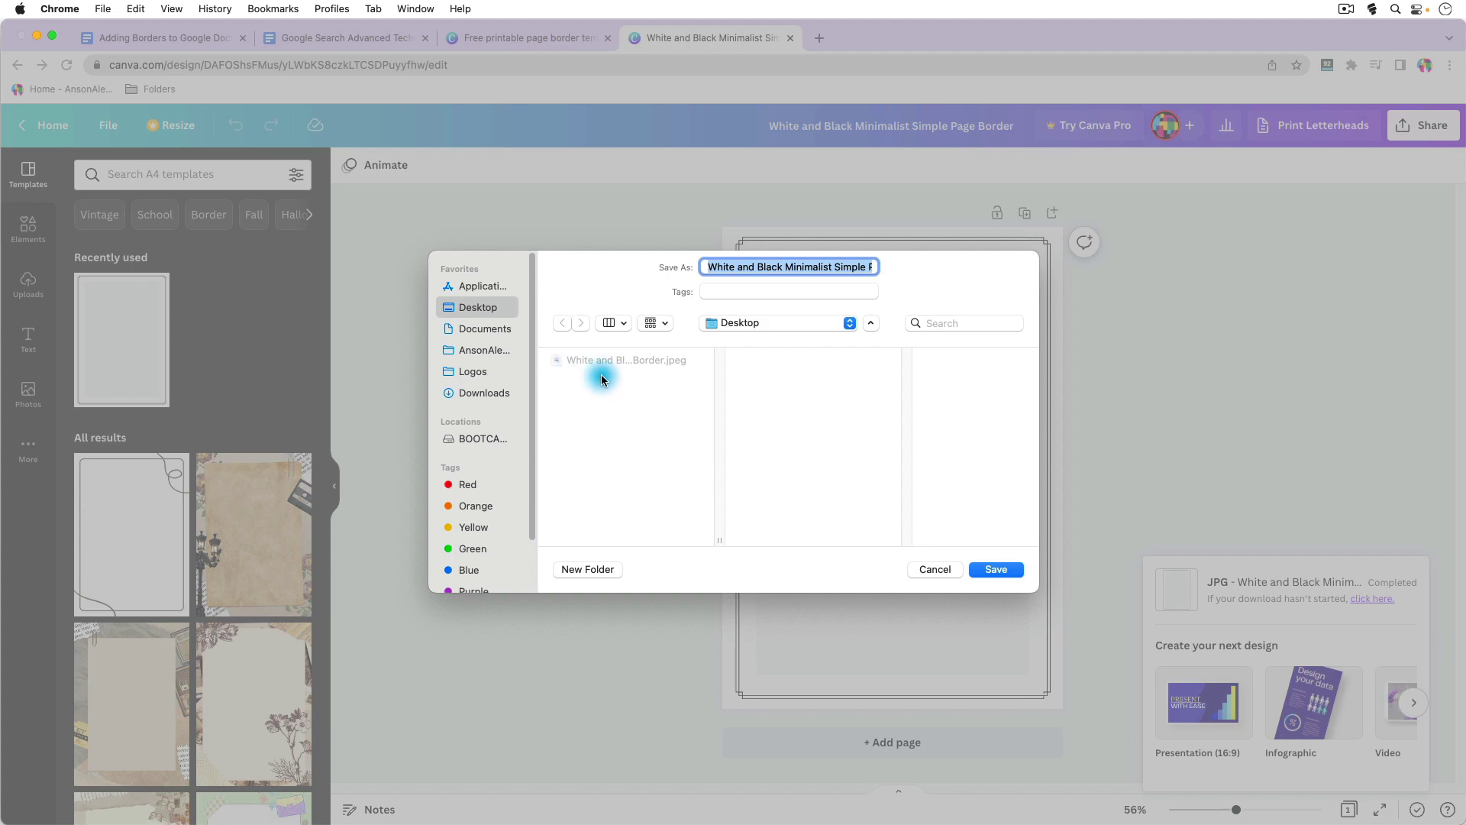
left_click(926, 569)
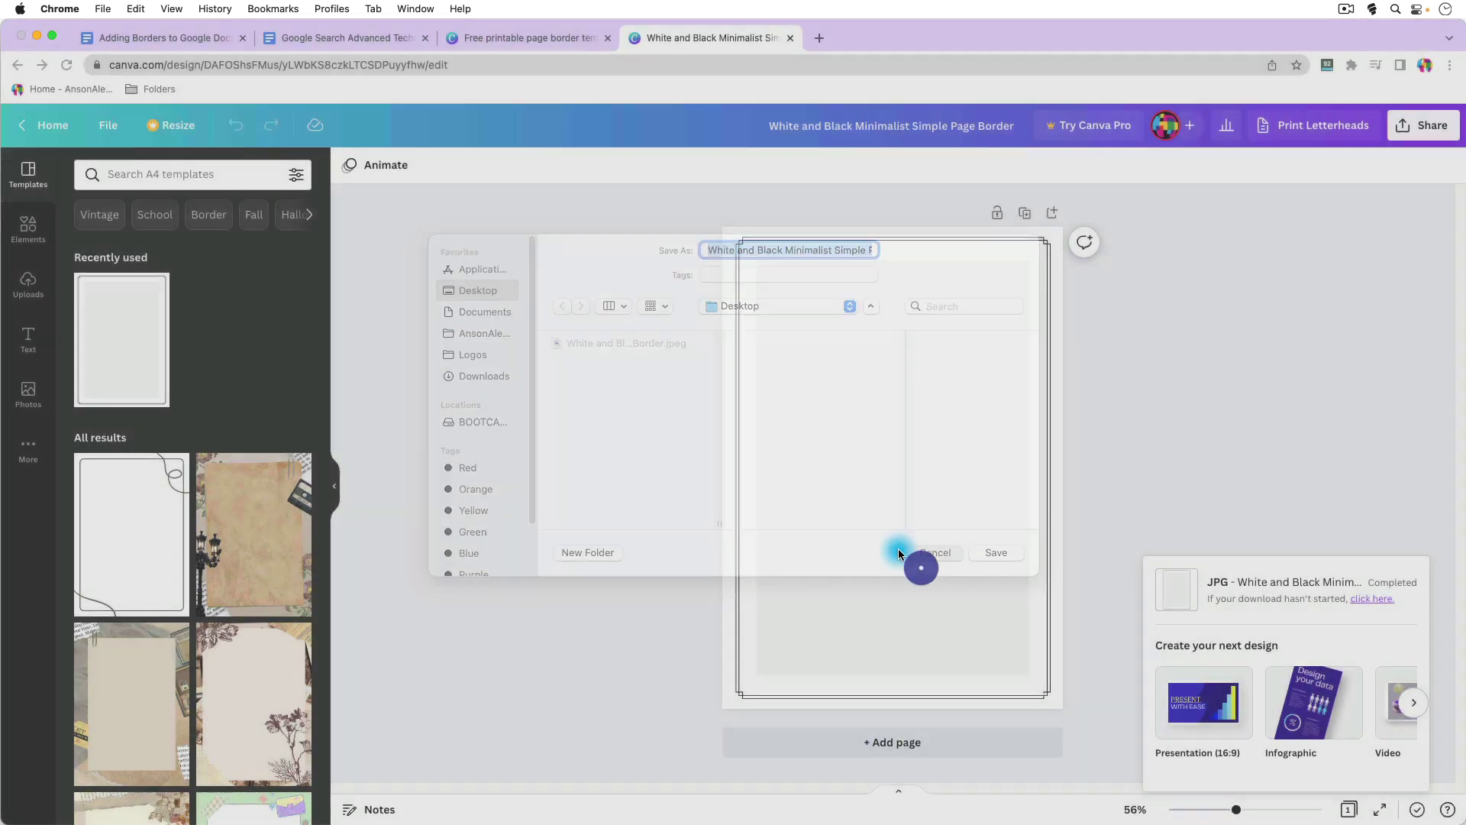
left_click(204, 37)
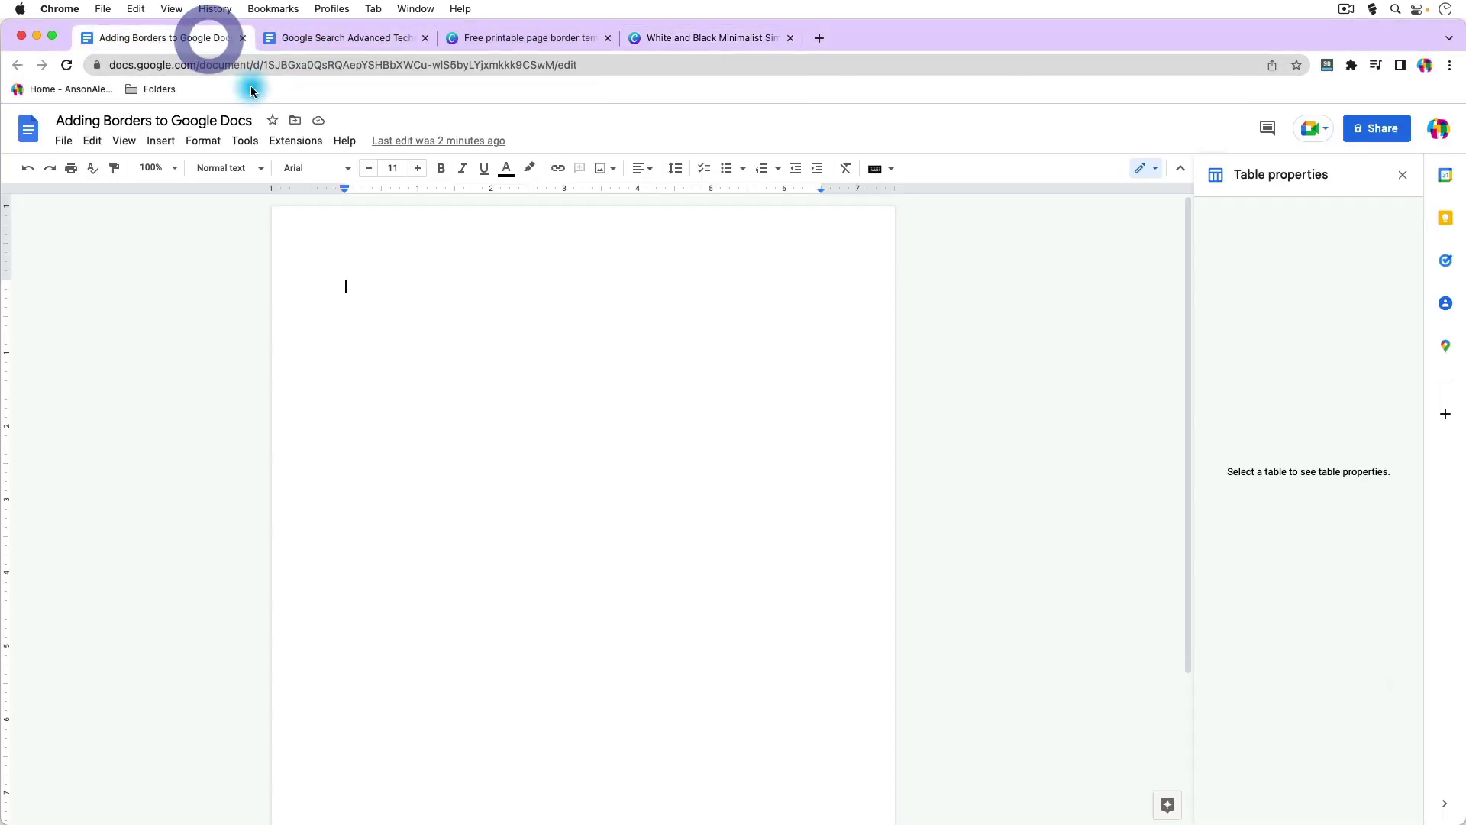
Upload the downloaded border JPEG from the Desktop into the document's first page
left_click(169, 147)
mouse_move(344, 167)
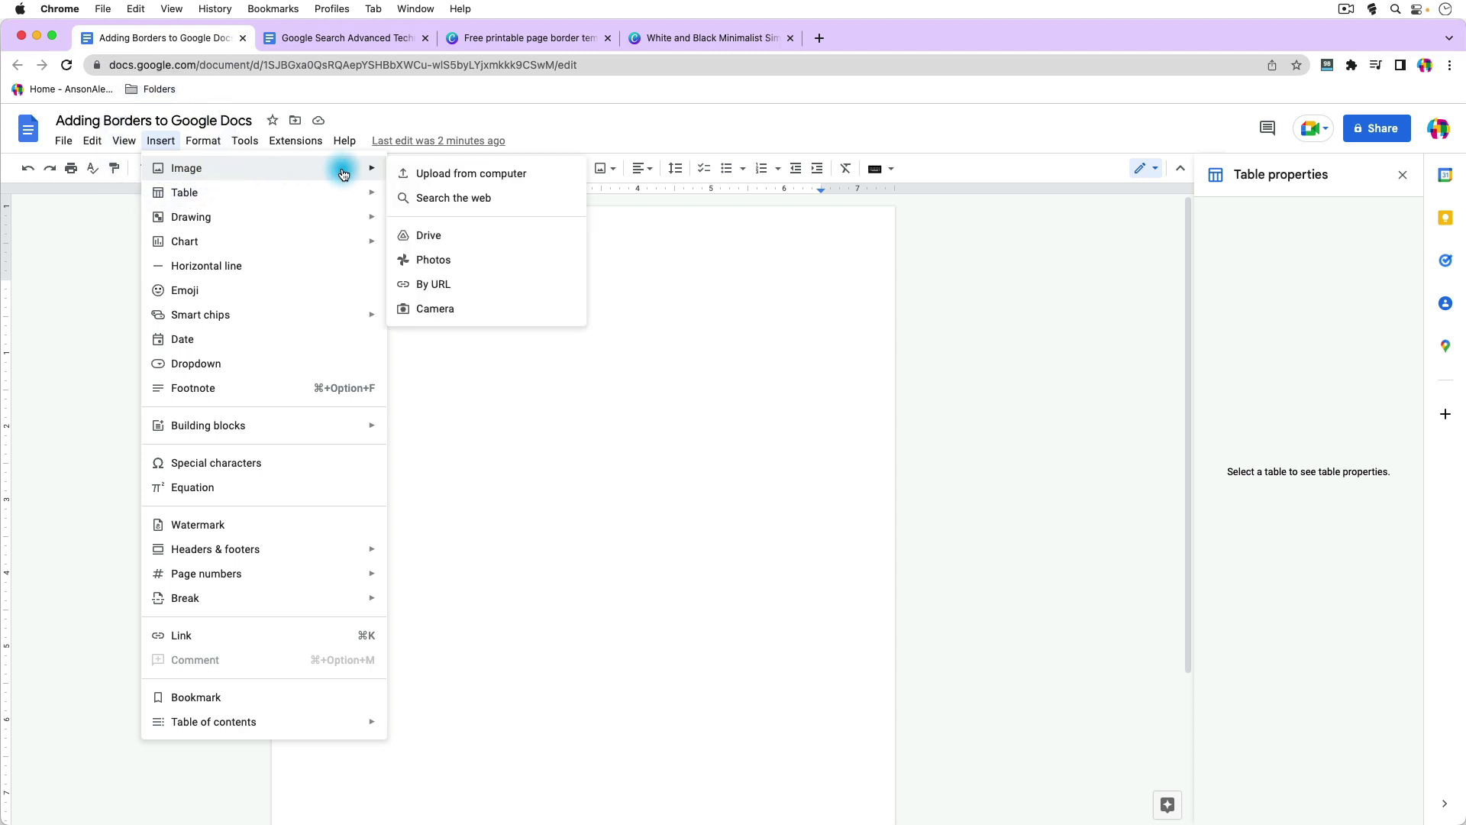
left_click(556, 182)
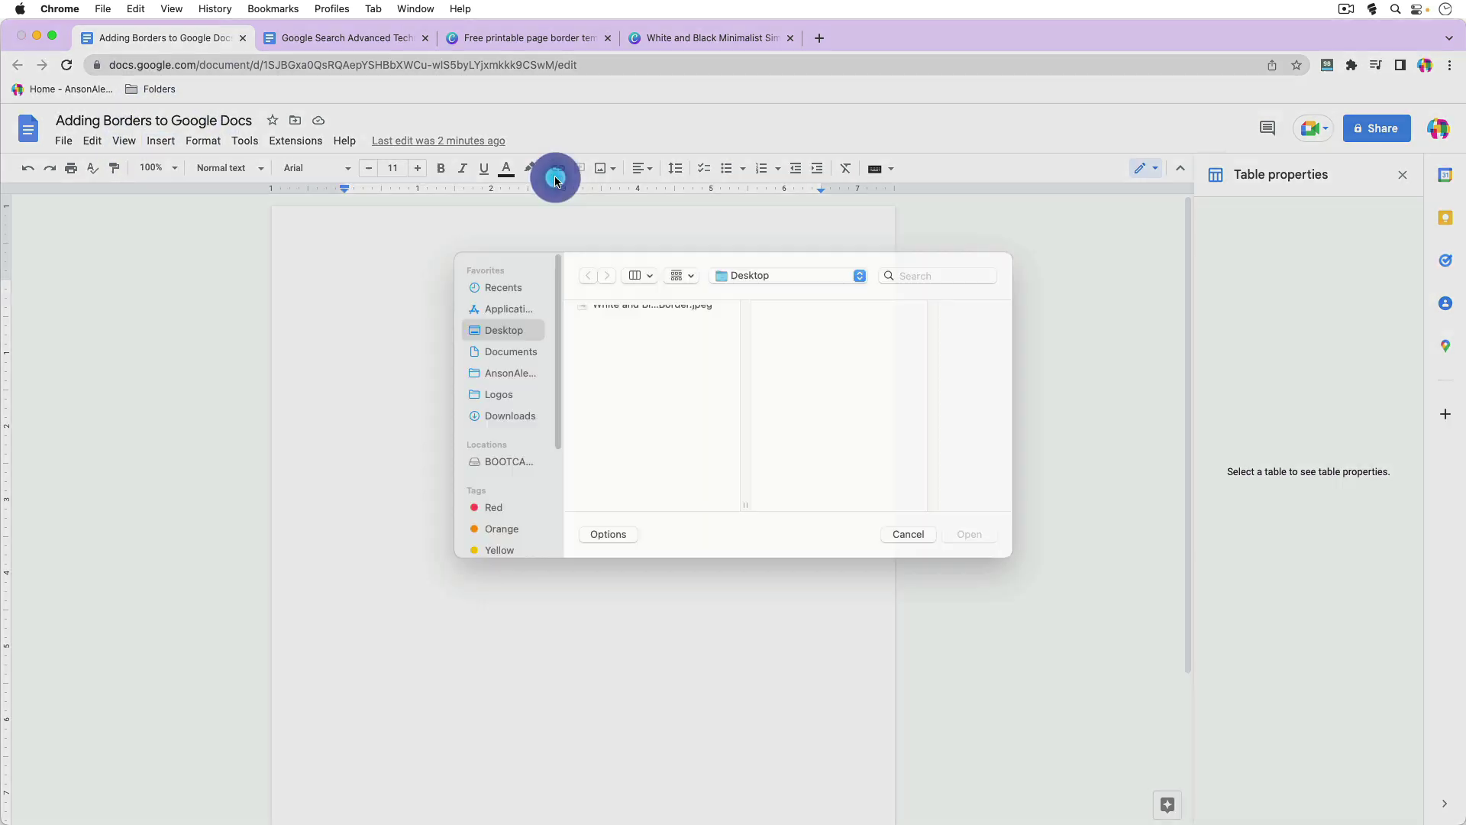
left_click(625, 330)
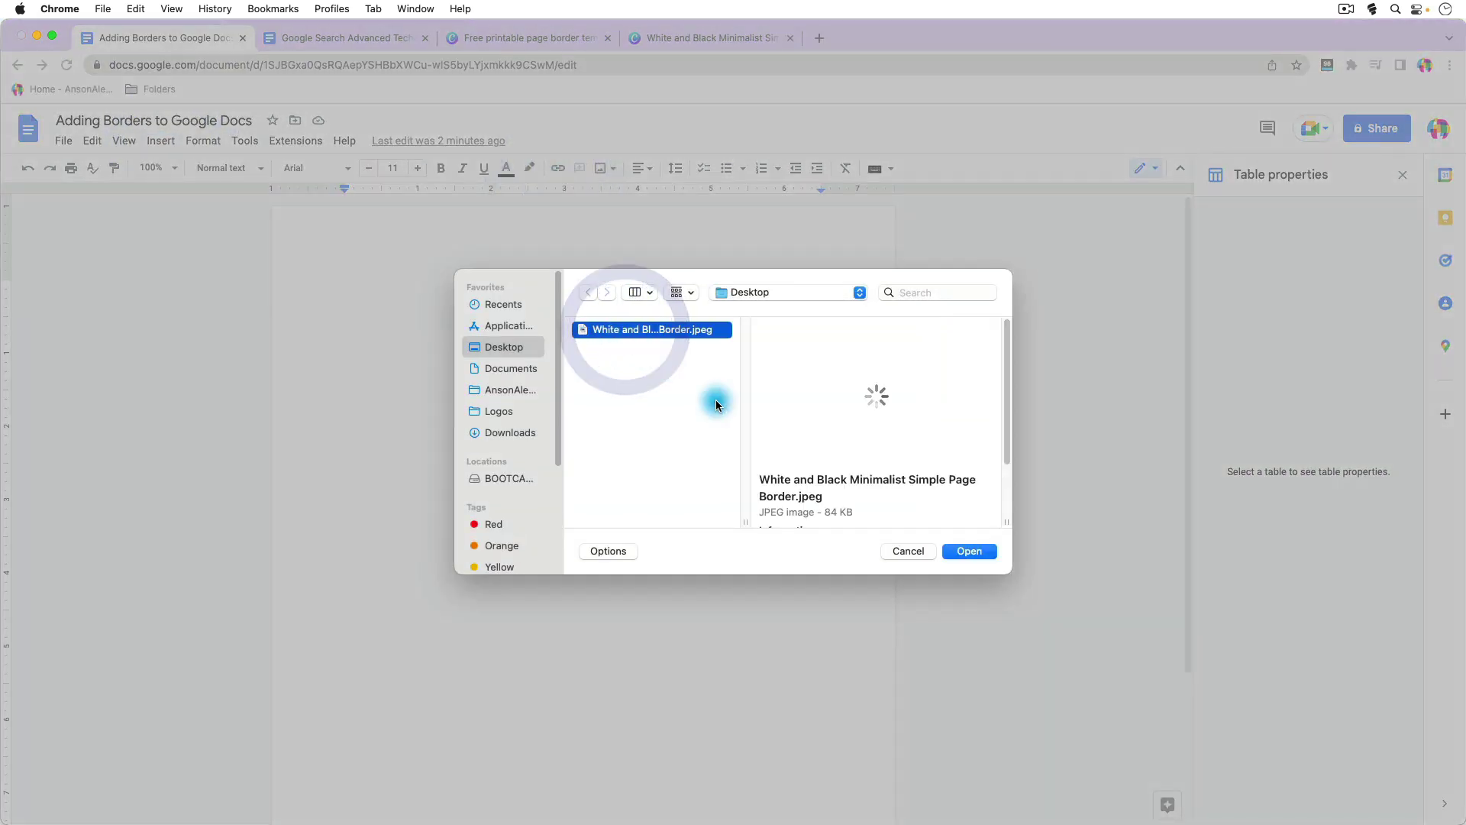
left_click(978, 554)
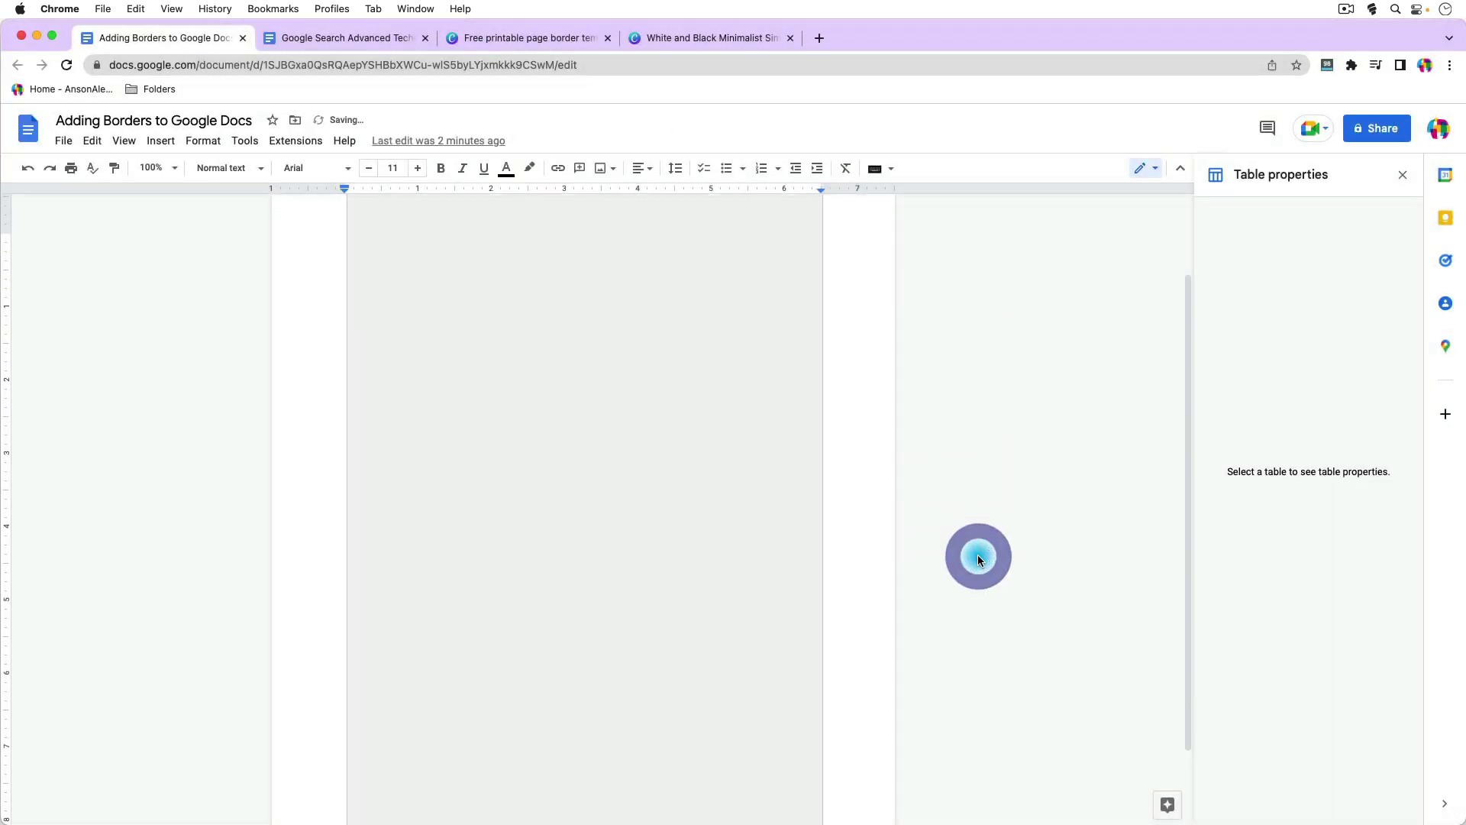
scroll(982, 531, "up", 3)
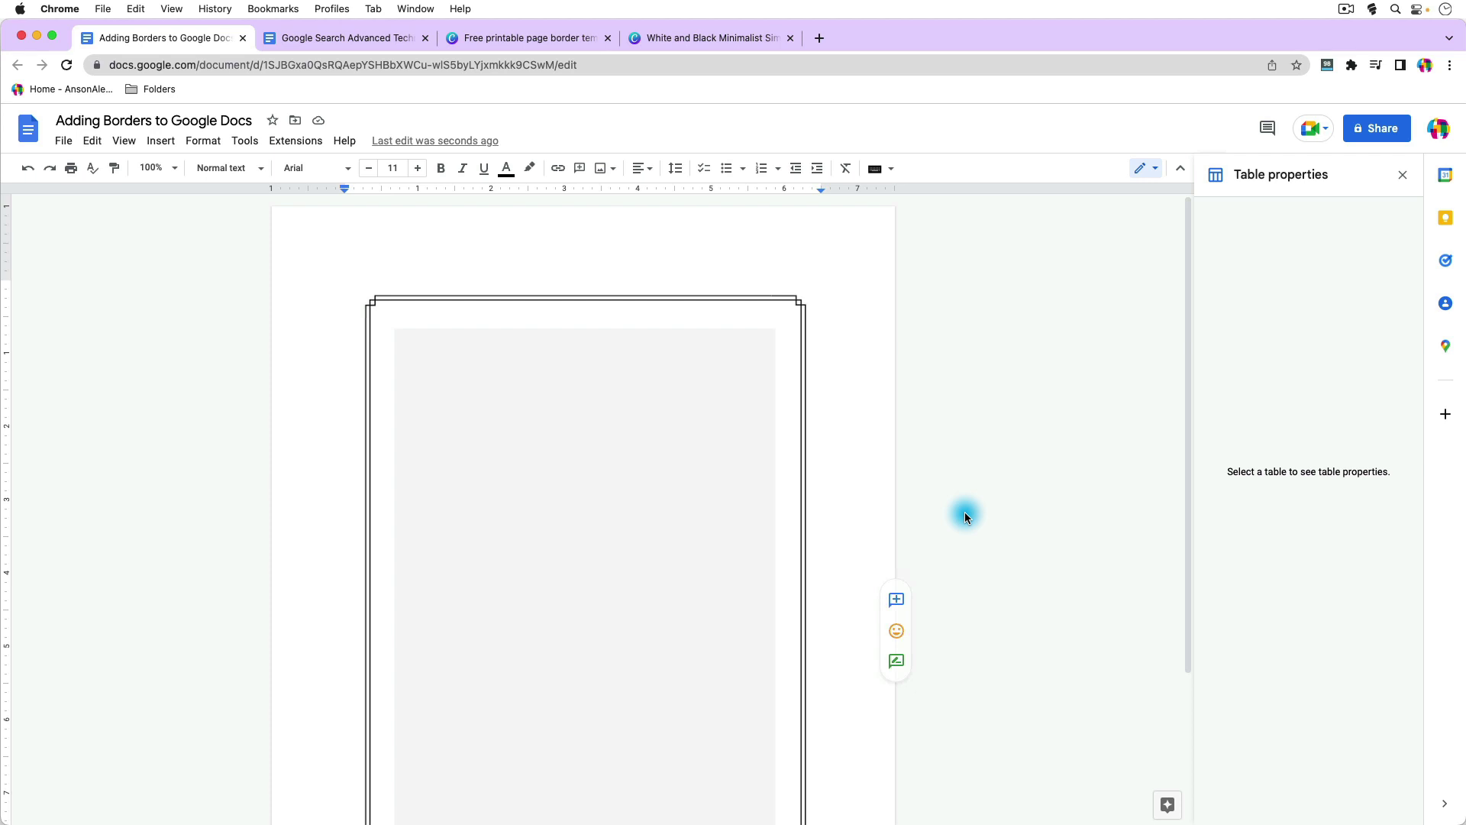
scroll(962, 511, "down", 5)
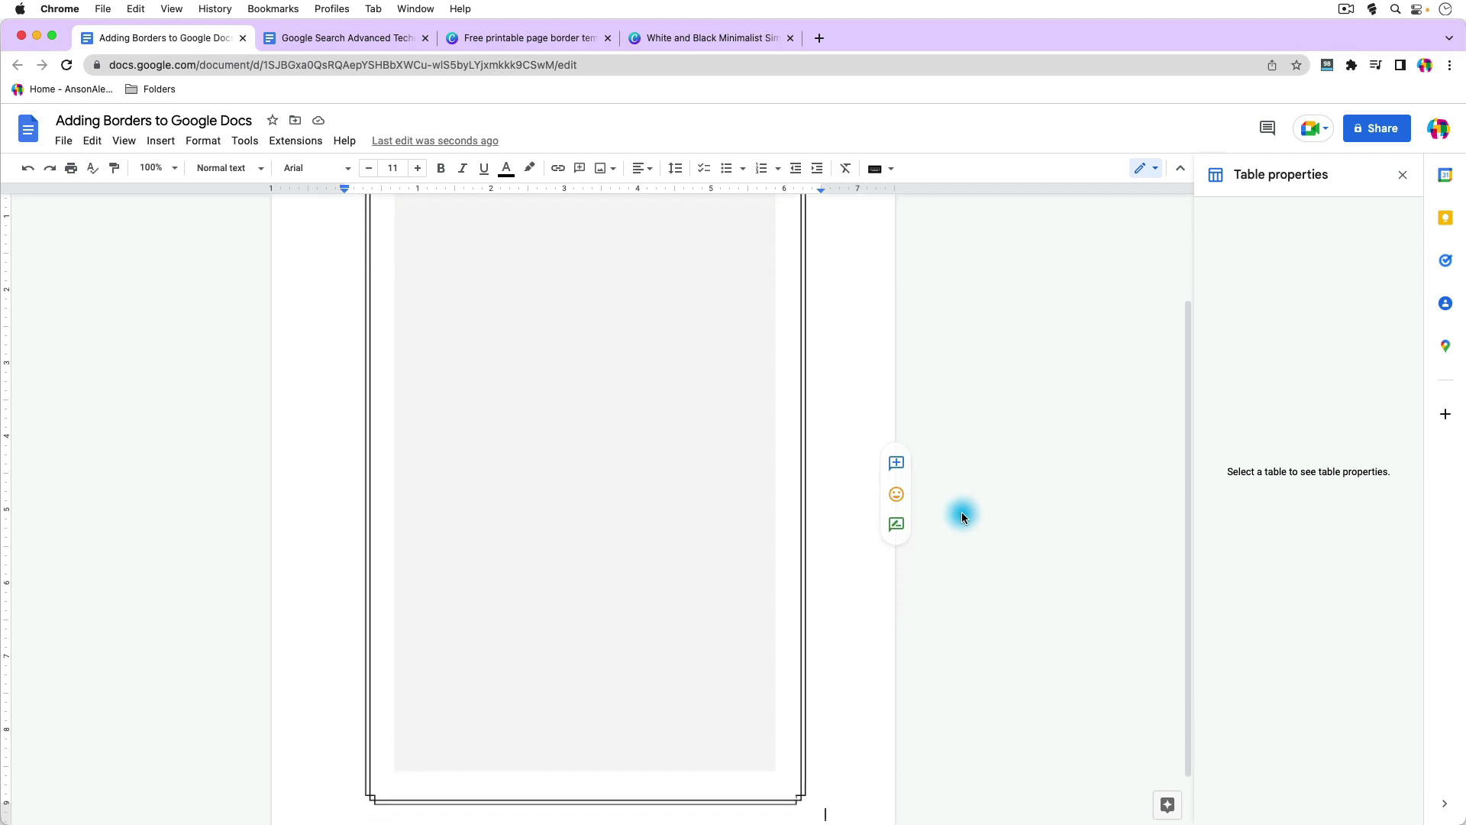
Set the border image to Behind text with Fix position on page, and open All image options
left_click(572, 531)
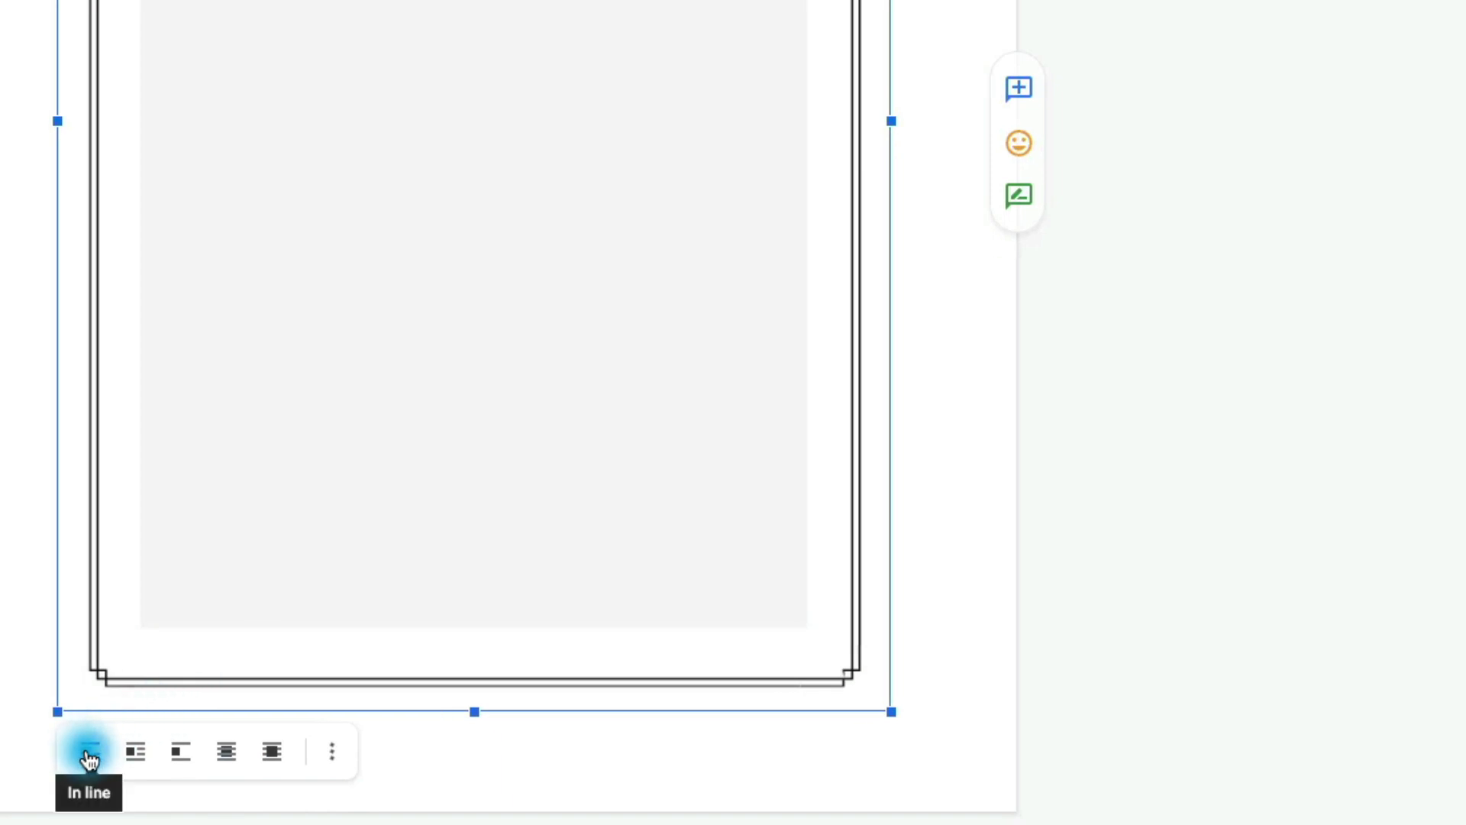
left_click(233, 762)
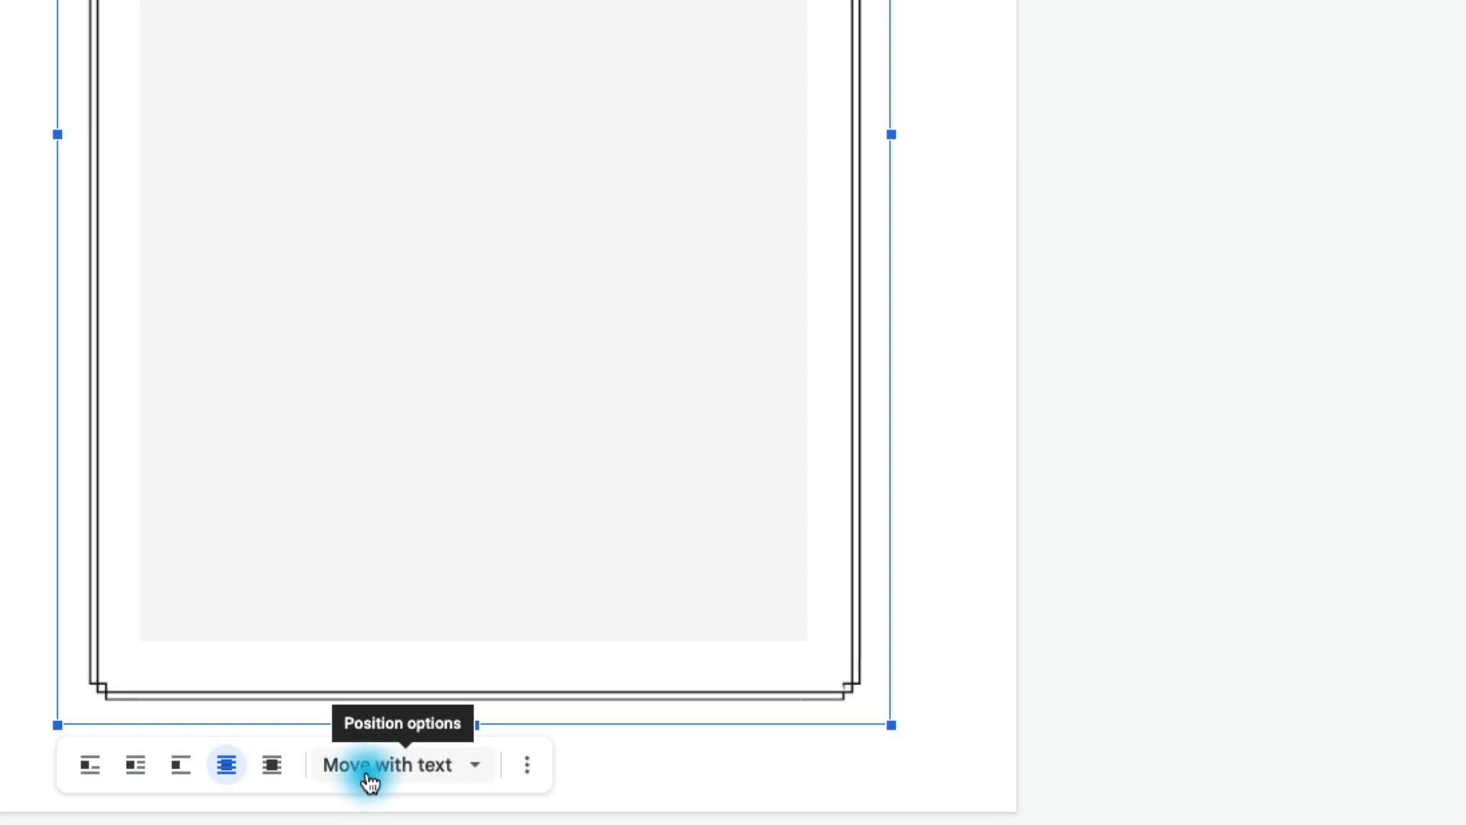
left_click(481, 771)
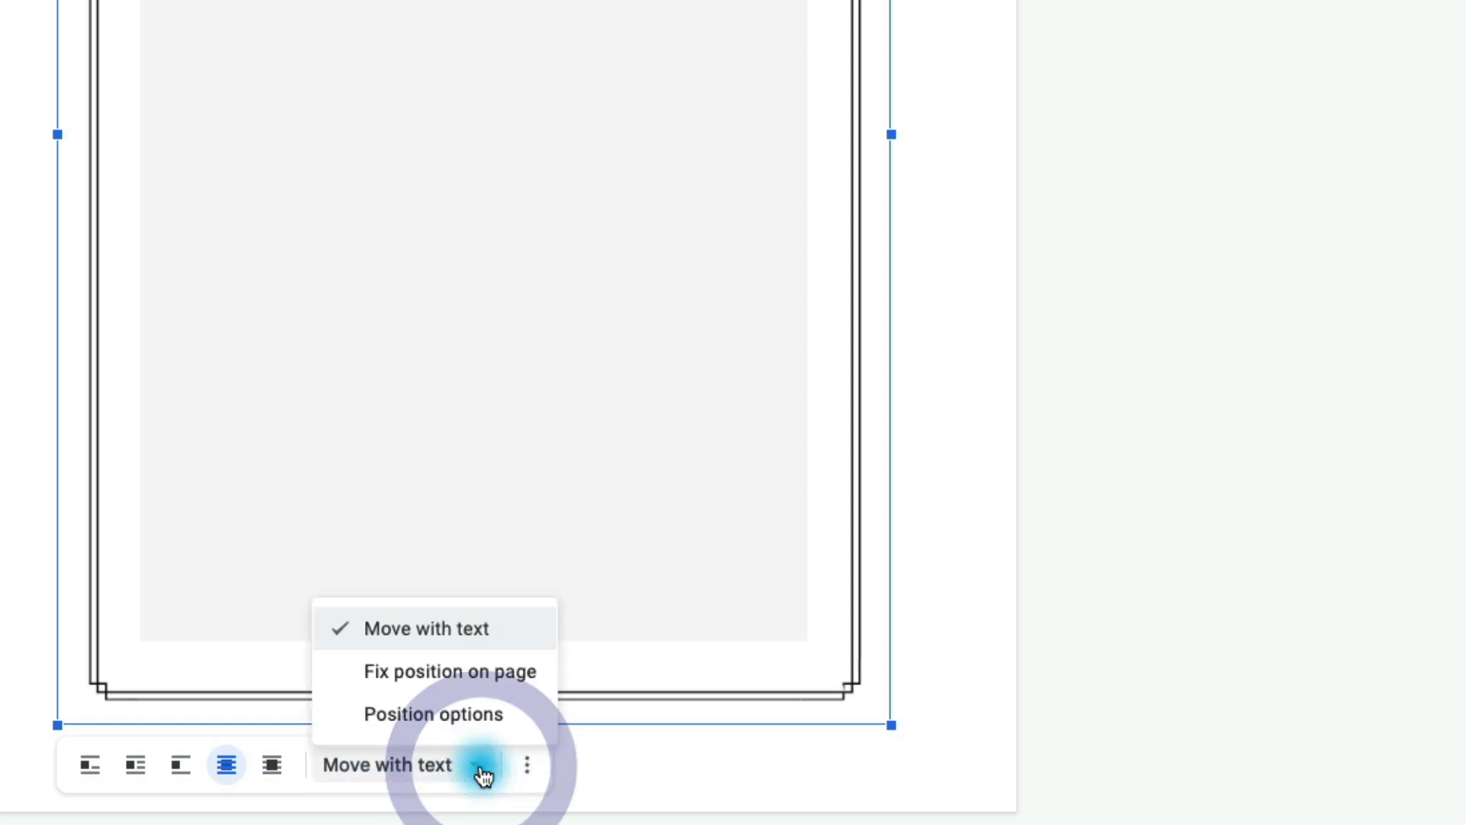
left_click(518, 678)
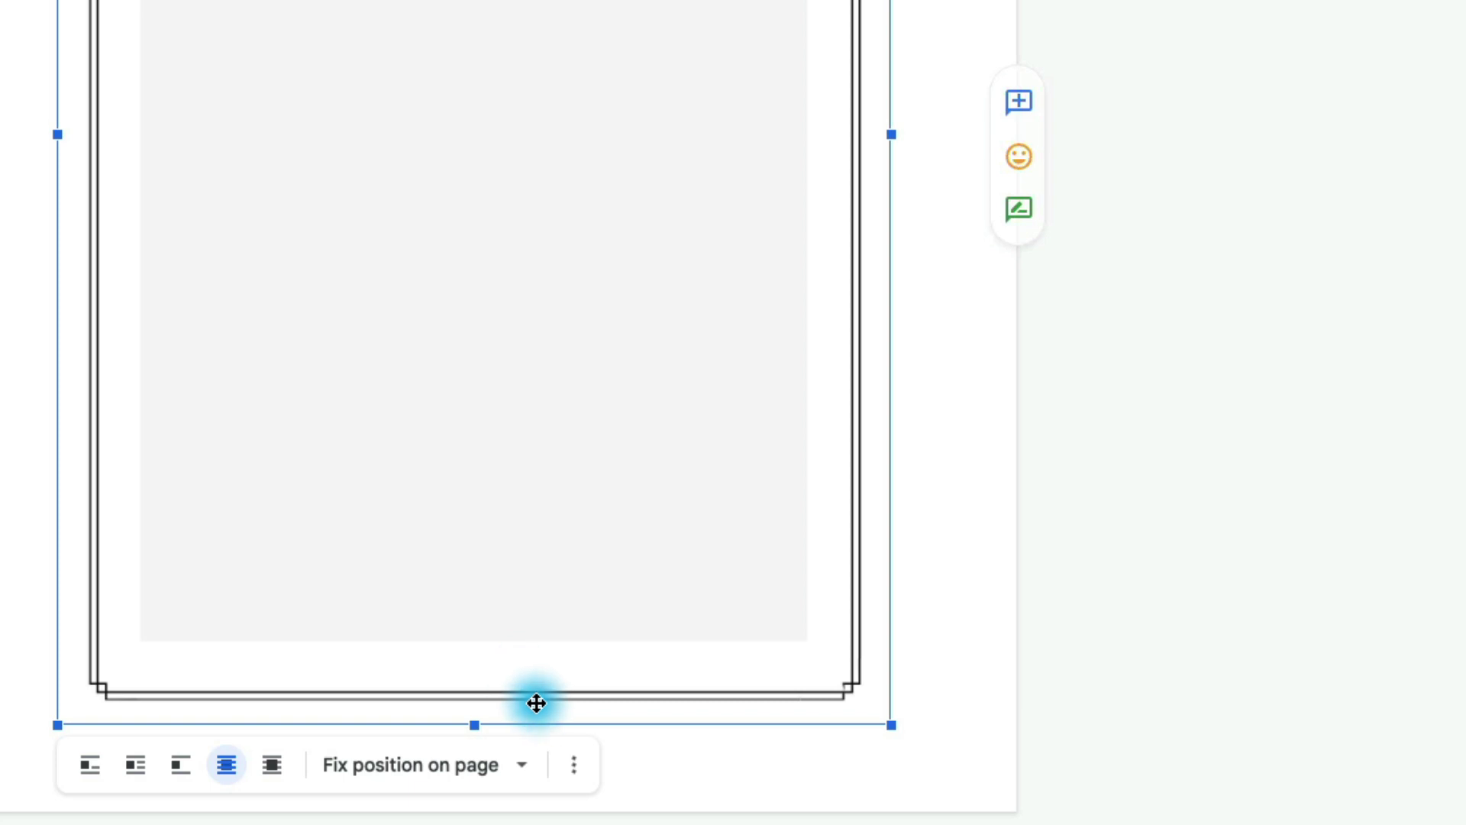
left_click(573, 774)
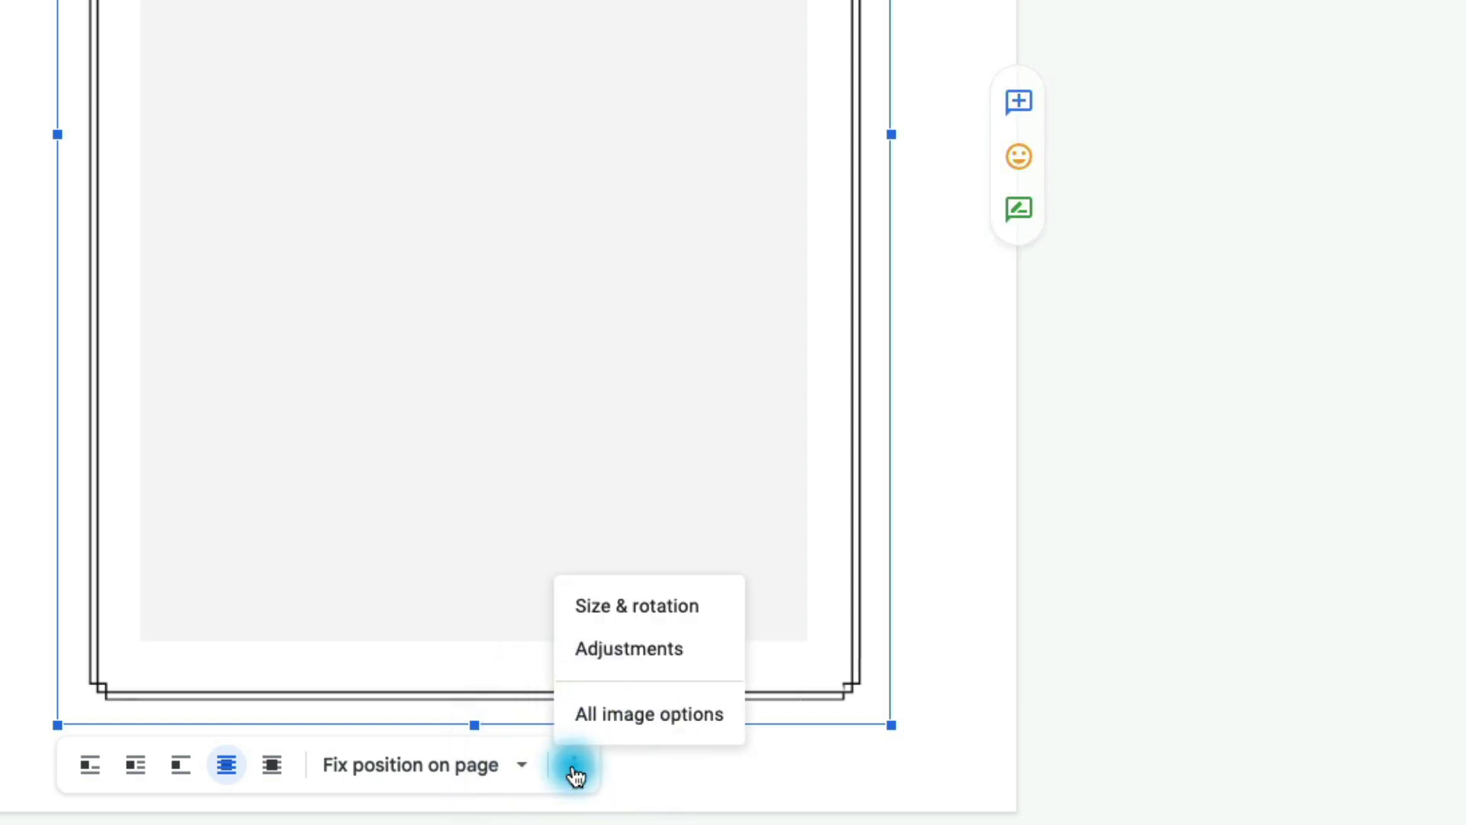
left_click(649, 714)
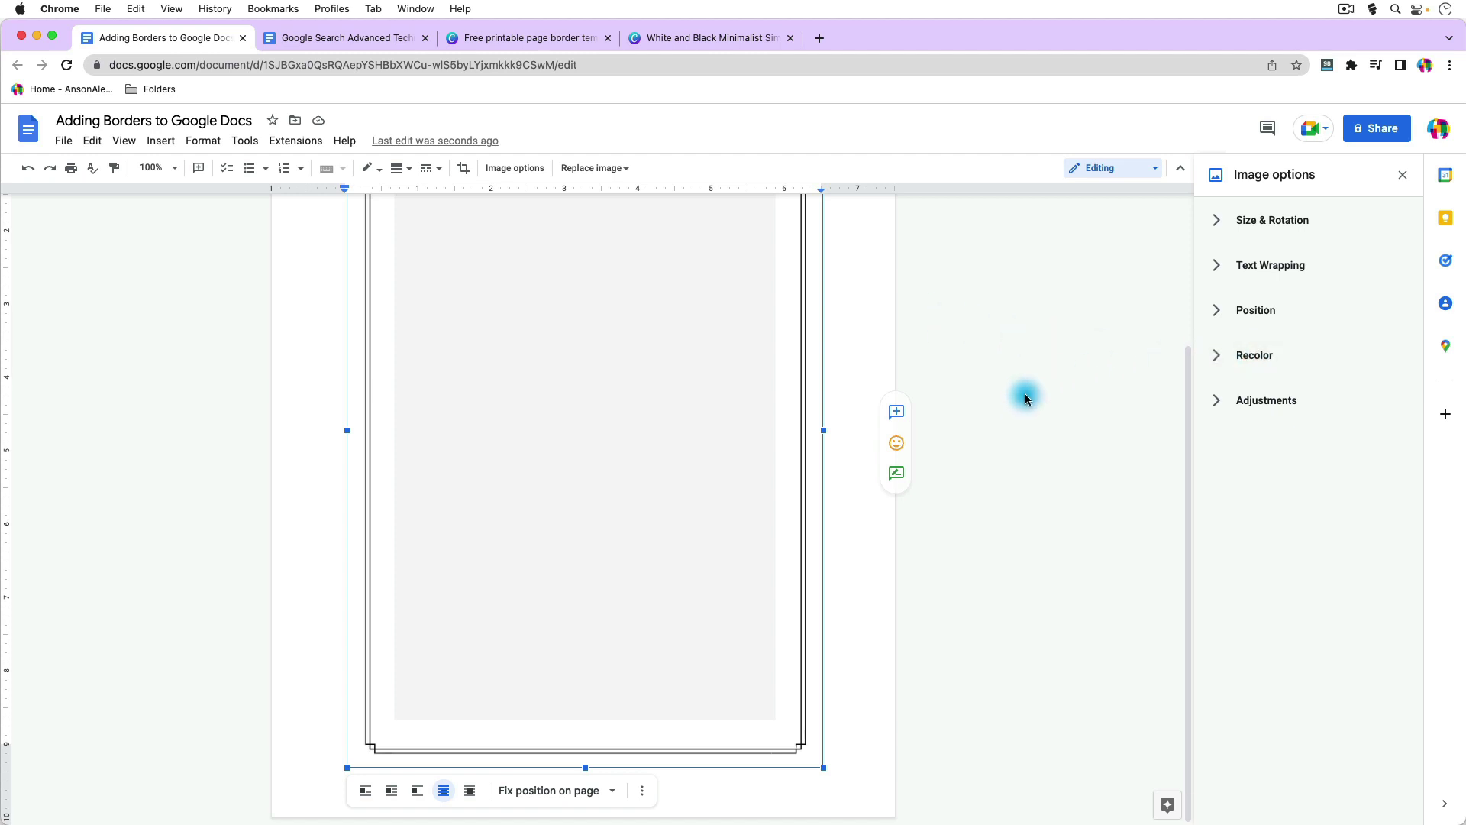
Unlock the aspect ratio and widen the image to 7.28 in, keeping 9.19 in height
scroll(1024, 393, "up", 3)
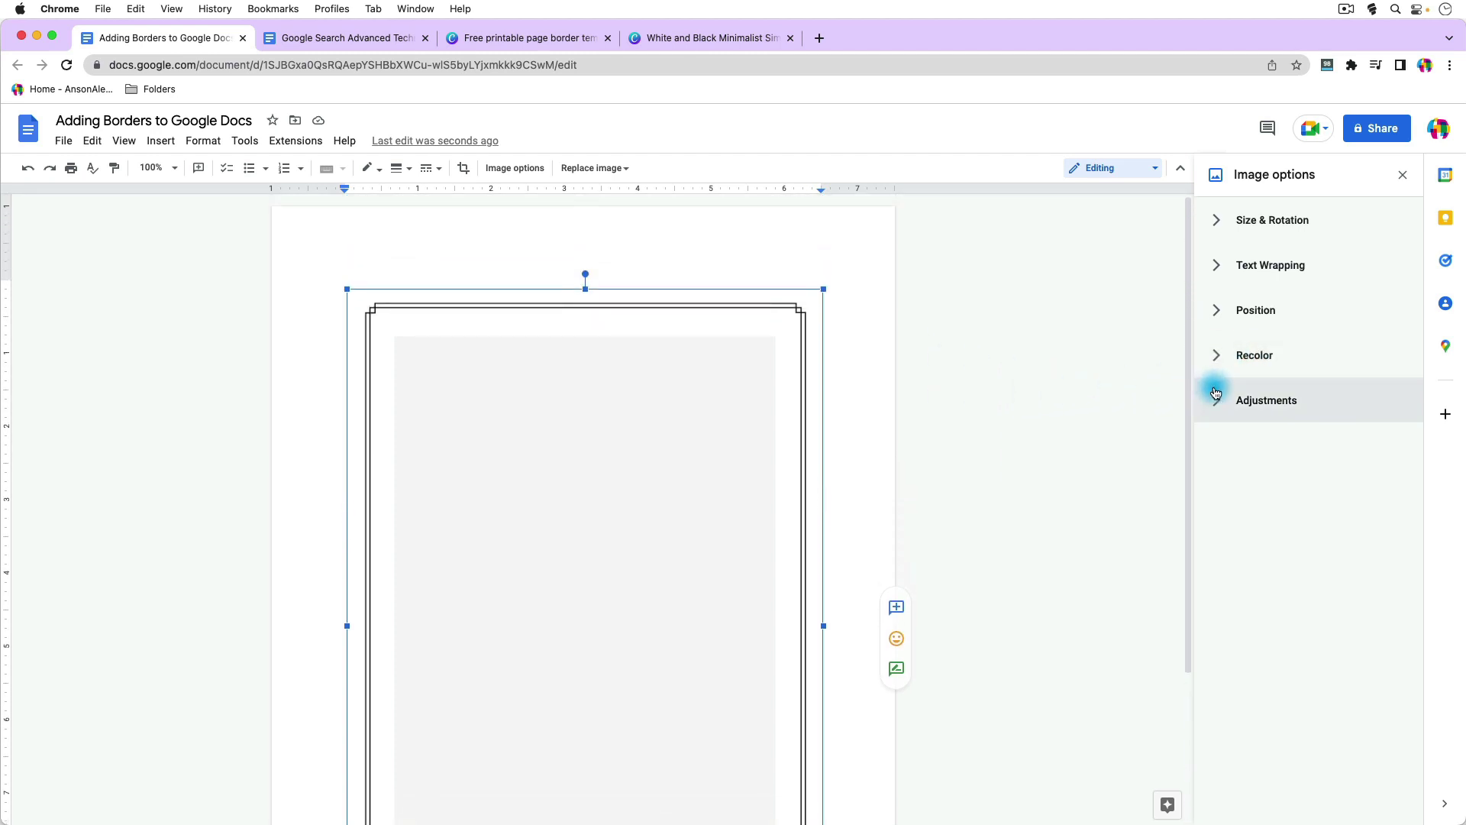
left_click(1220, 223)
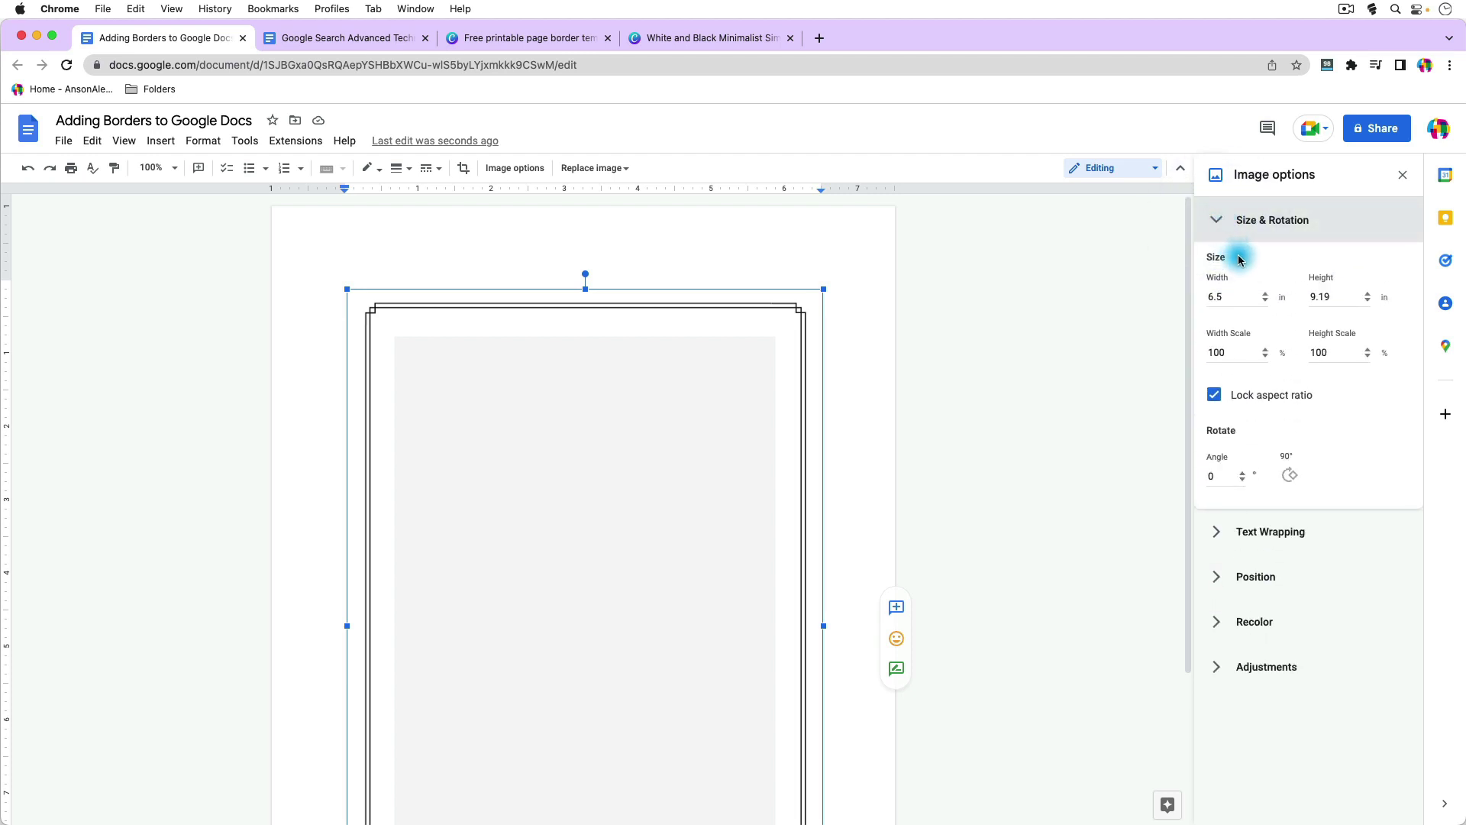
left_click(1218, 396)
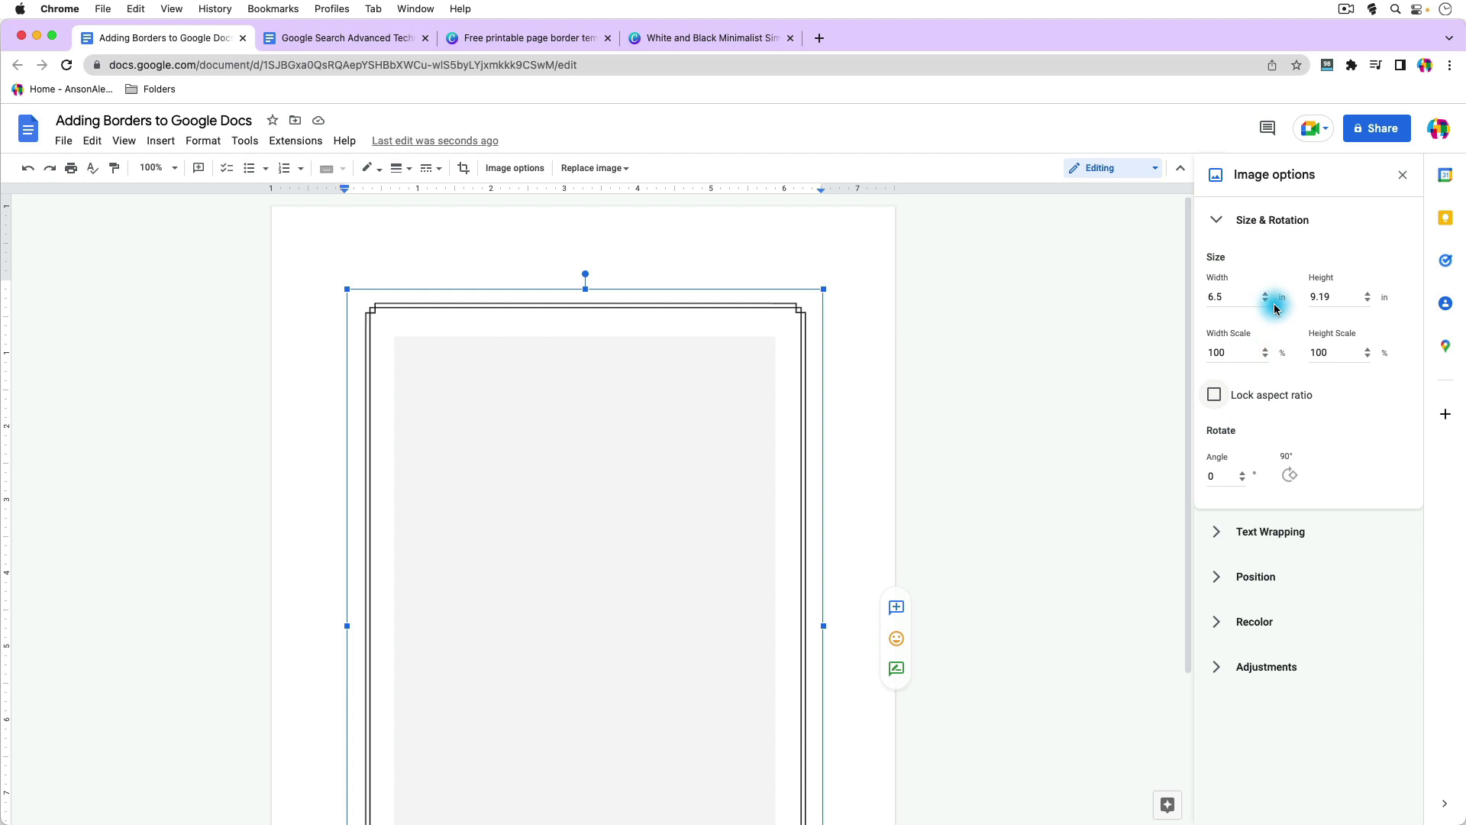
left_click(1268, 353)
left_click(1268, 353)
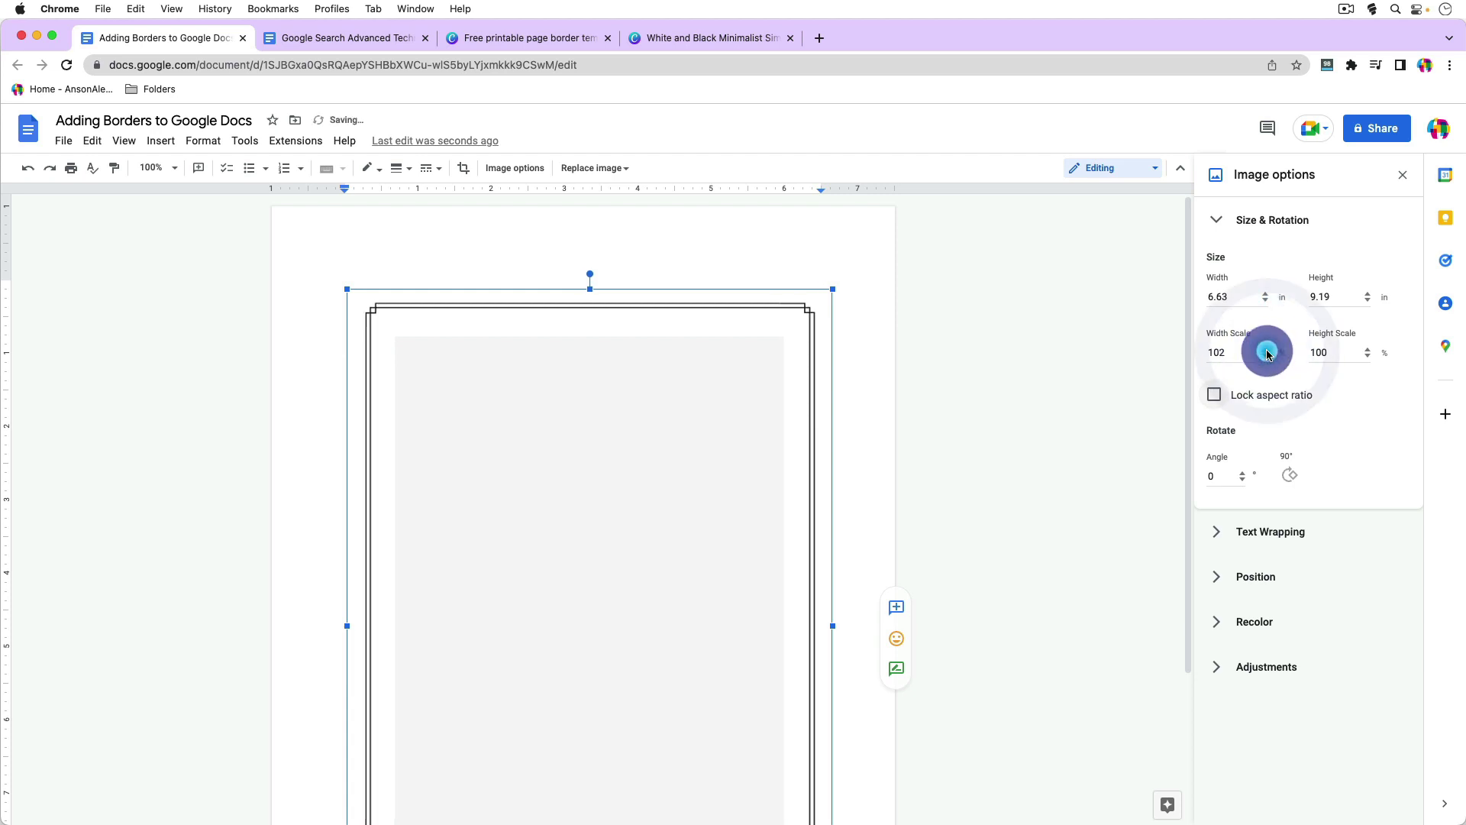
left_click(1268, 354)
left_click(1267, 354)
left_click(1267, 353)
left_click(1268, 354)
left_click(1268, 354)
left_click(1268, 354)
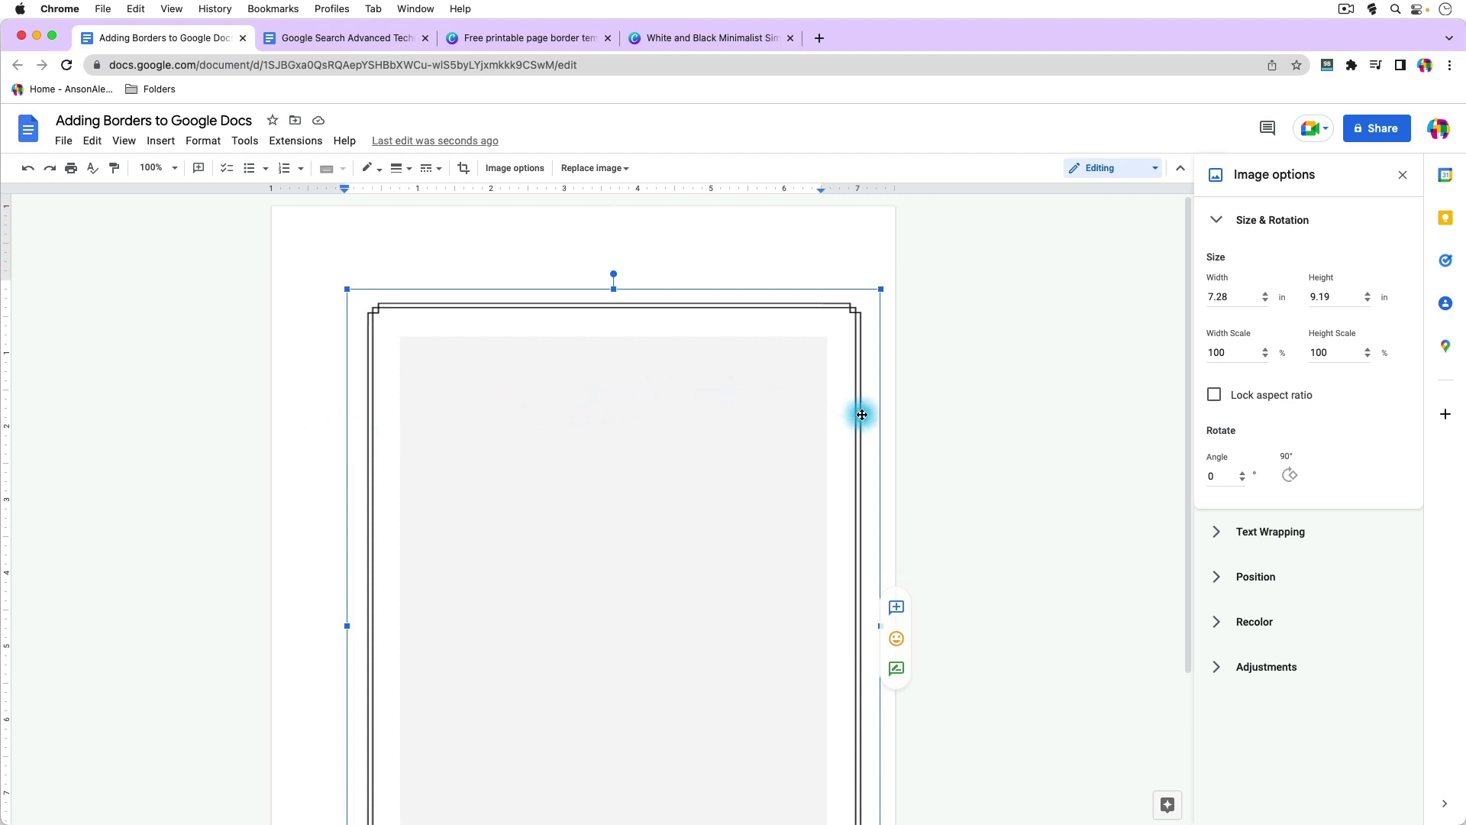
Apply the top-centre quick layout, placing the image at X 0.61 in, Y 1 in
left_click(1219, 579)
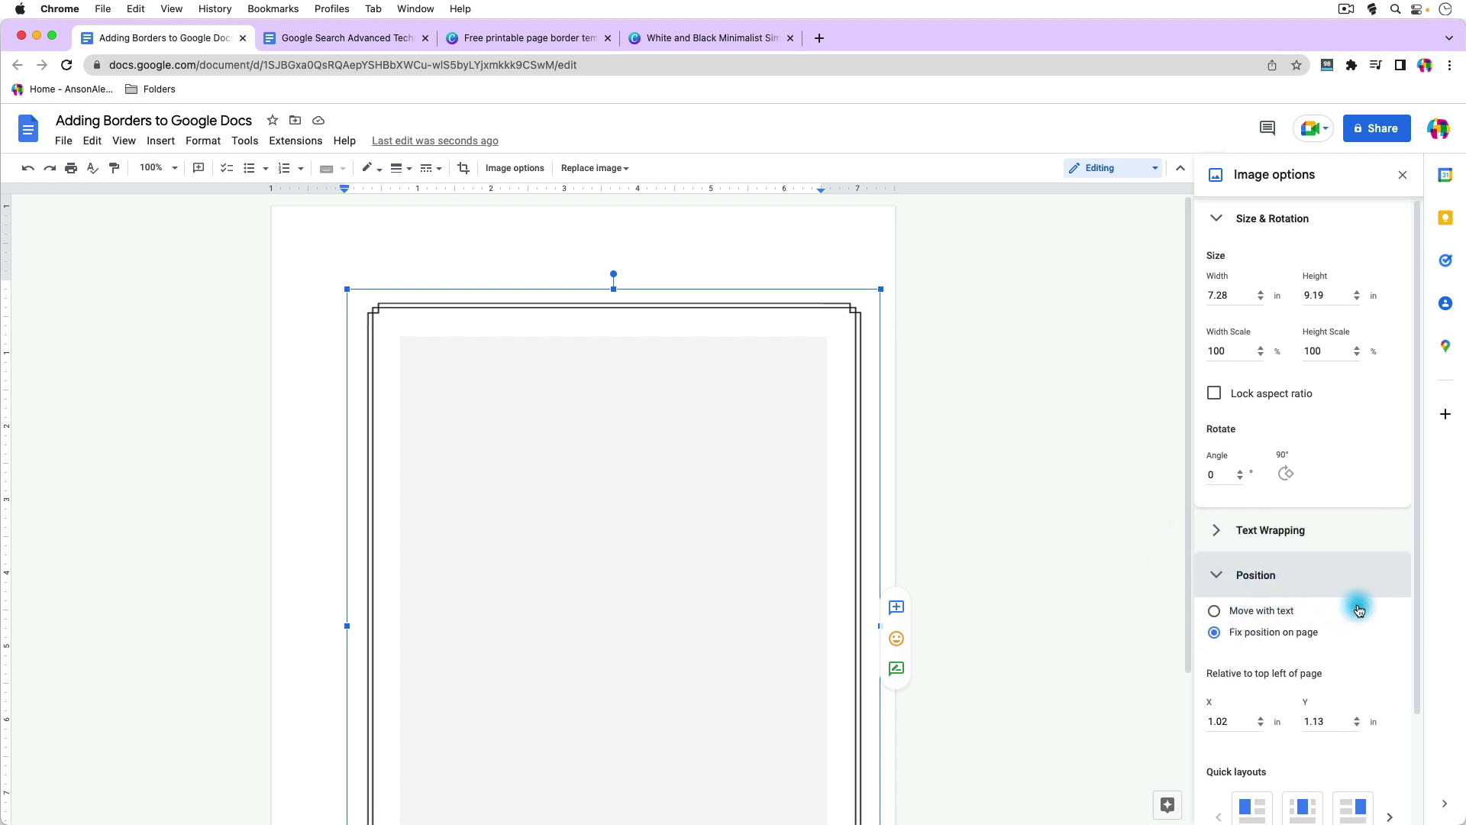
scroll(1359, 610, "down", 2)
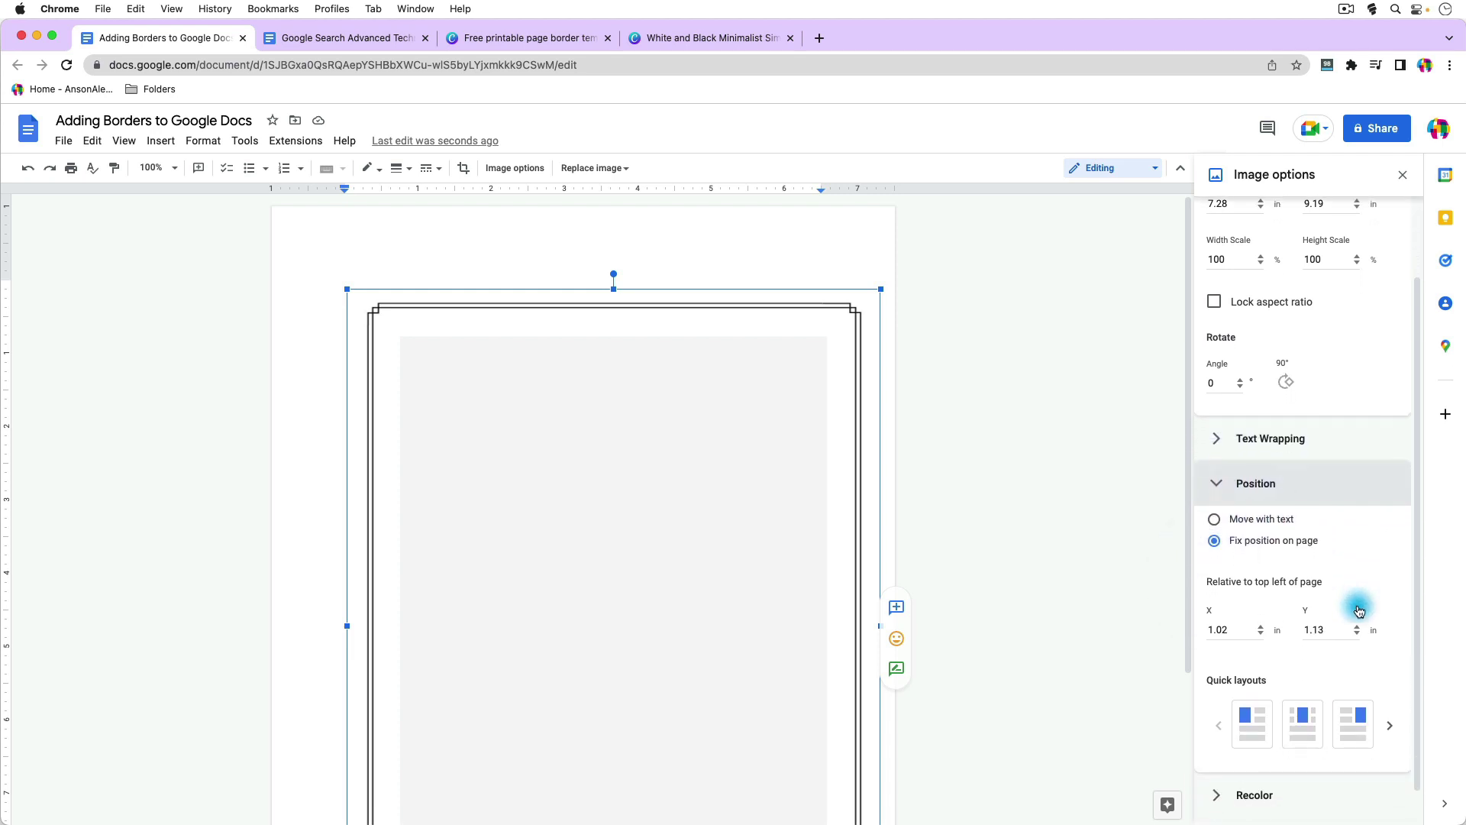
left_click(1308, 729)
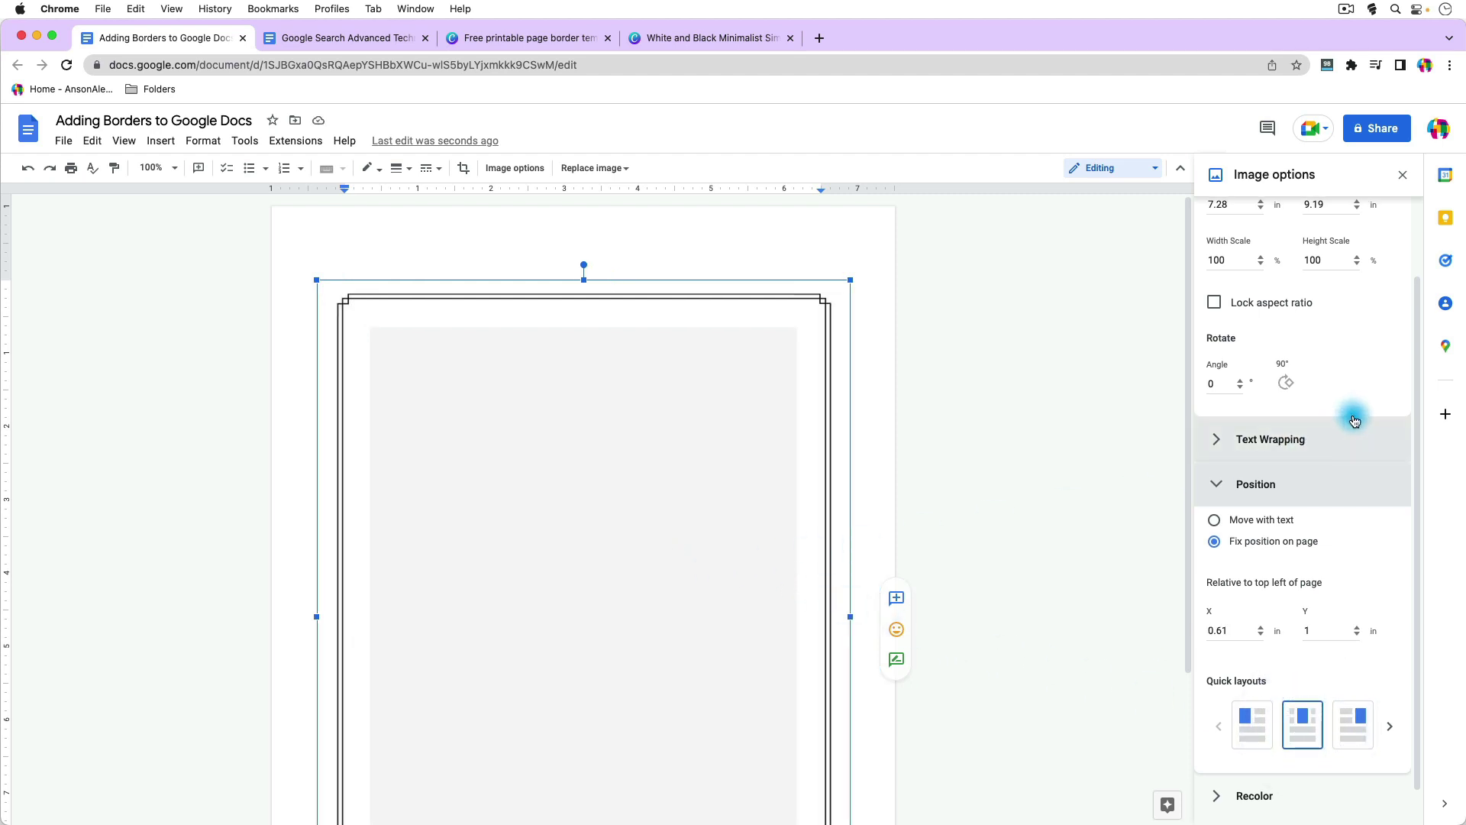
scroll(1354, 420, "up", 3)
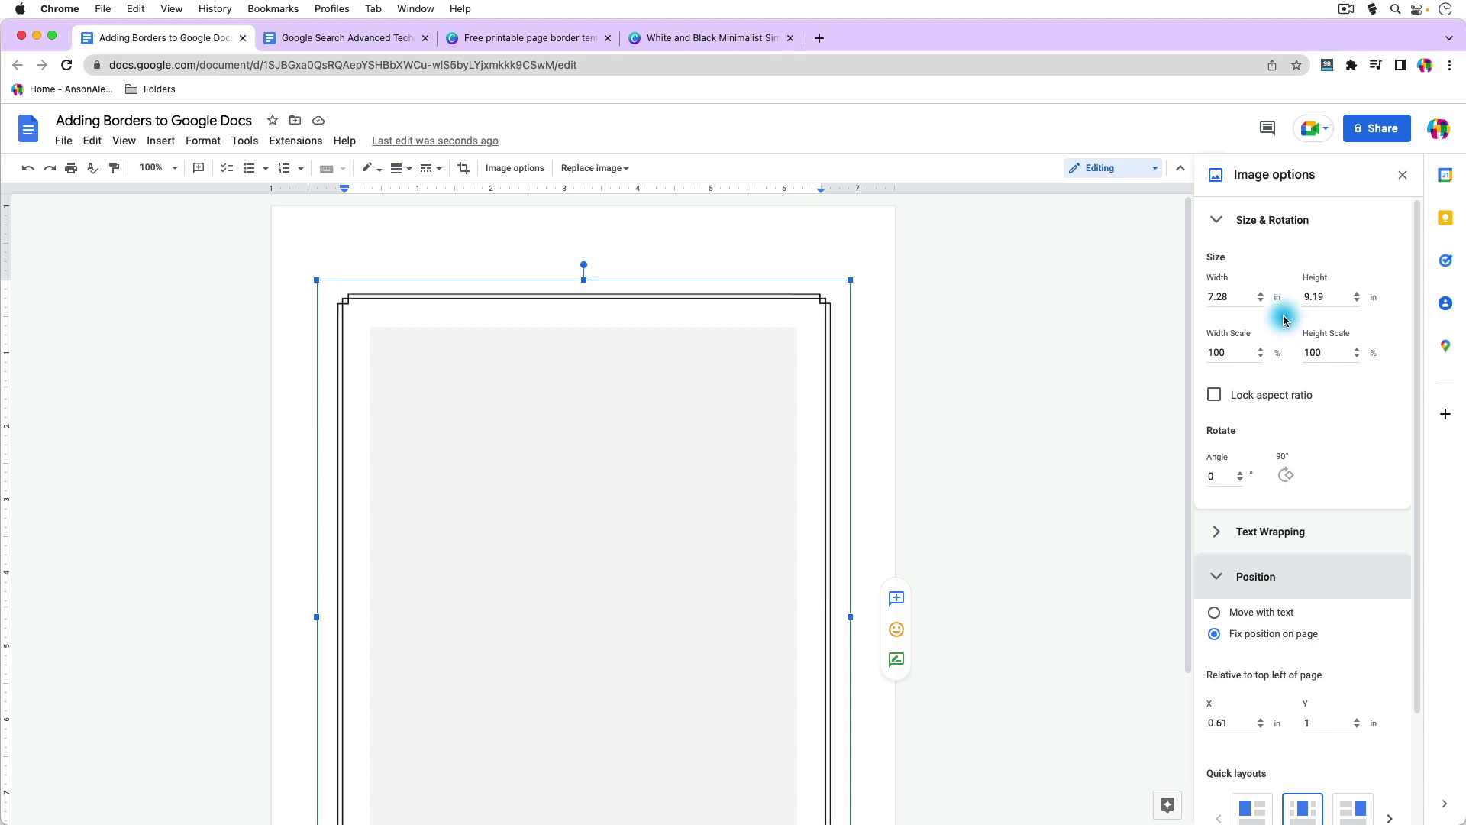
Raise the image's width scale repeatedly until it is about 8.01 in wide
left_click(1261, 350)
left_click(1261, 350)
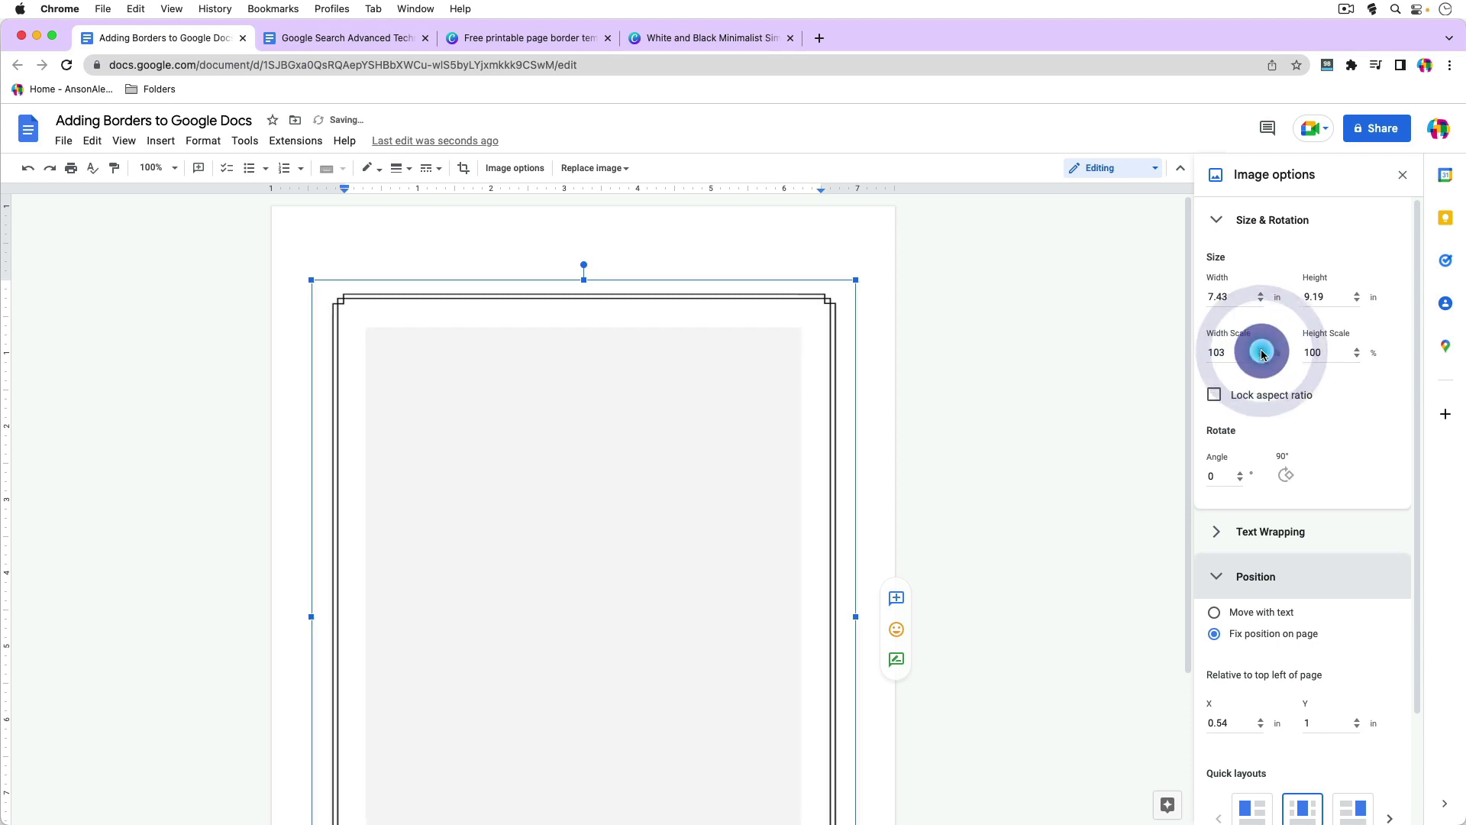
left_click(1261, 350)
left_click(1261, 350)
left_click(1261, 350)
left_click(1261, 350)
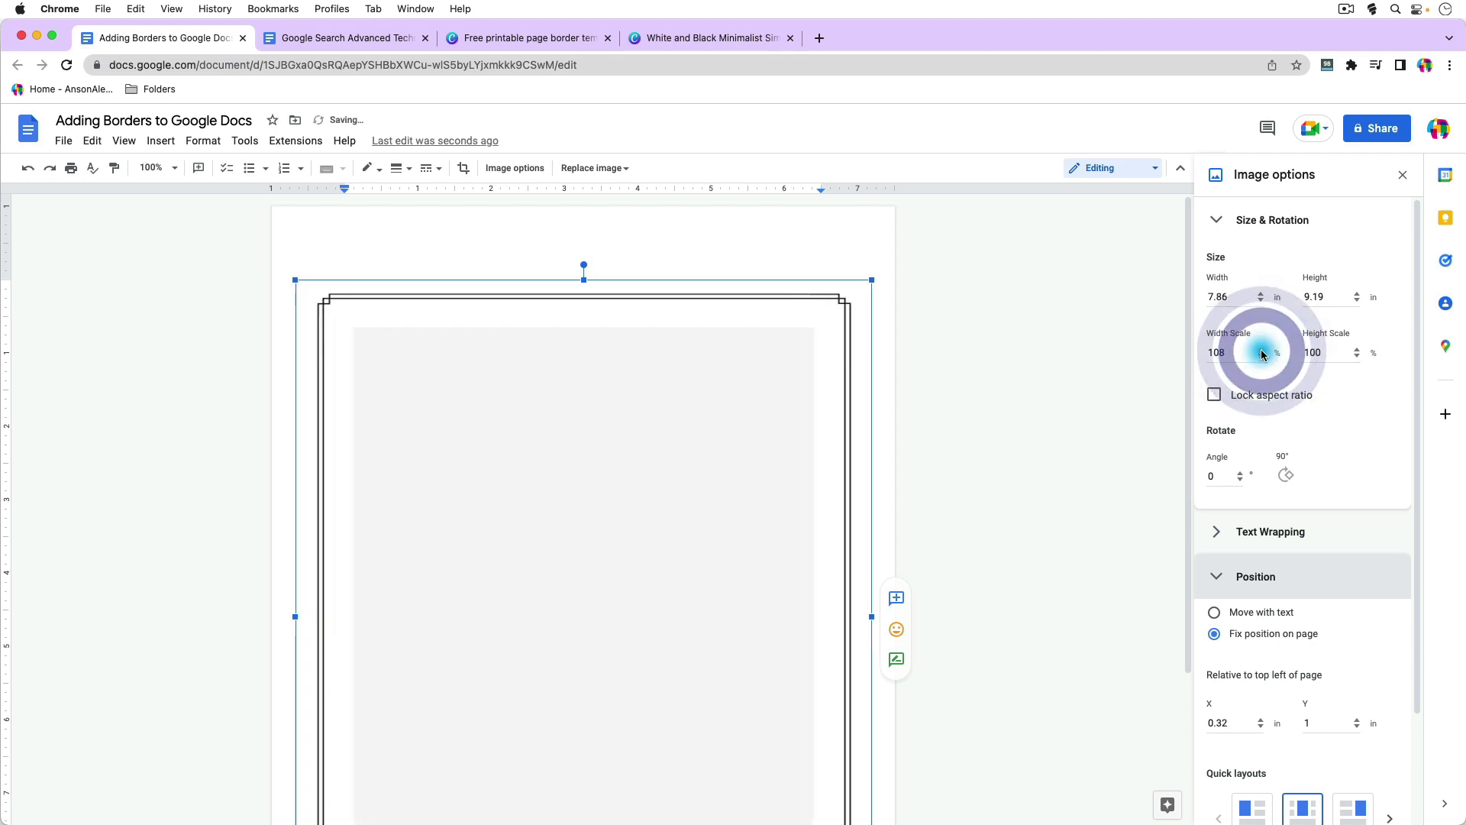
left_click(1261, 350)
left_click(1261, 350)
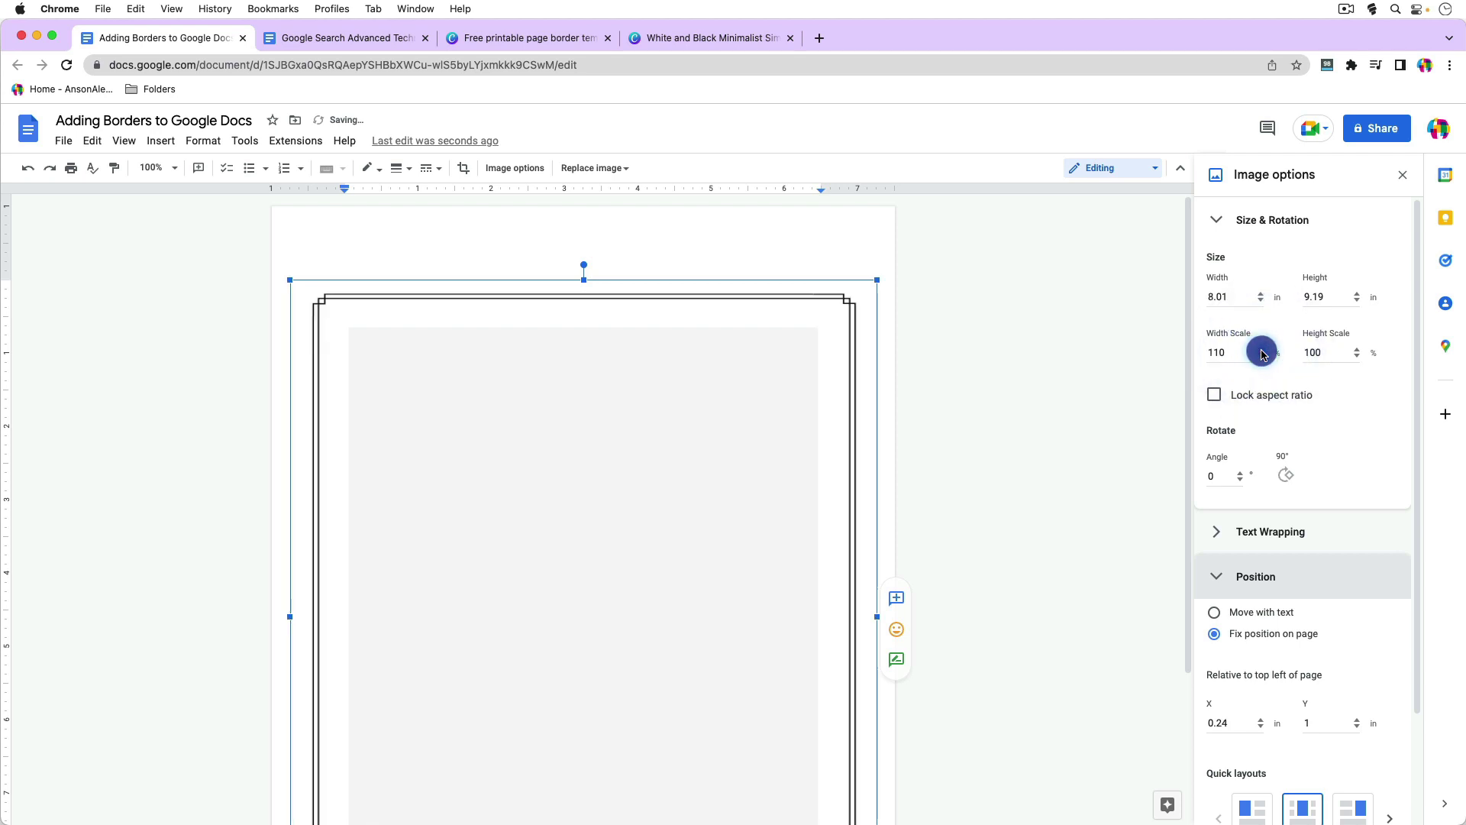
left_click(1261, 350)
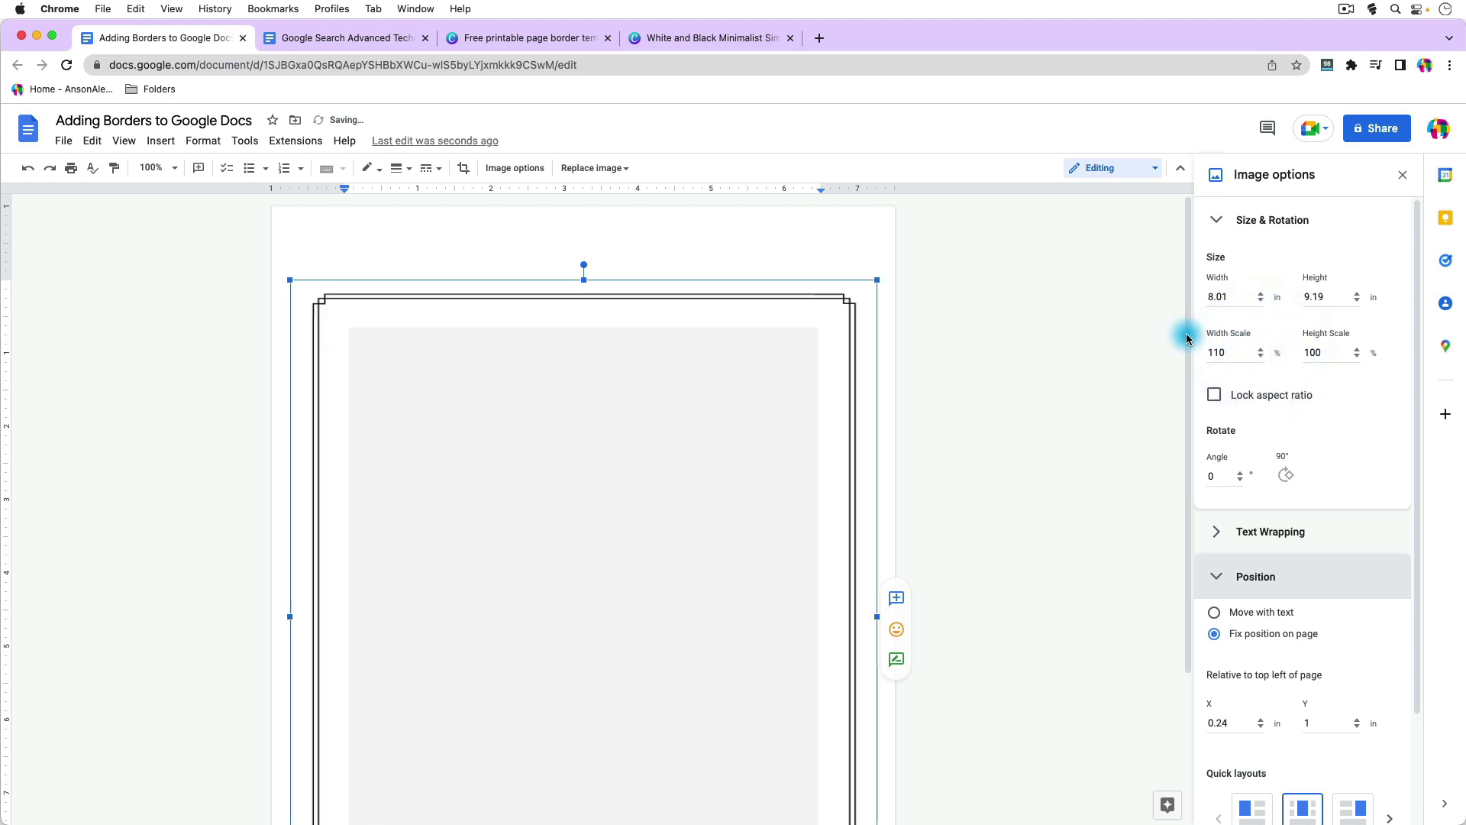
Set right indent 6.75 and left indent -0.50, and widen the image to 8.08 in
mouse_move(822, 194)
left_mouse_down()
mouse_move(859, 197)
mouse_move(821, 192)
left_mouse_up()
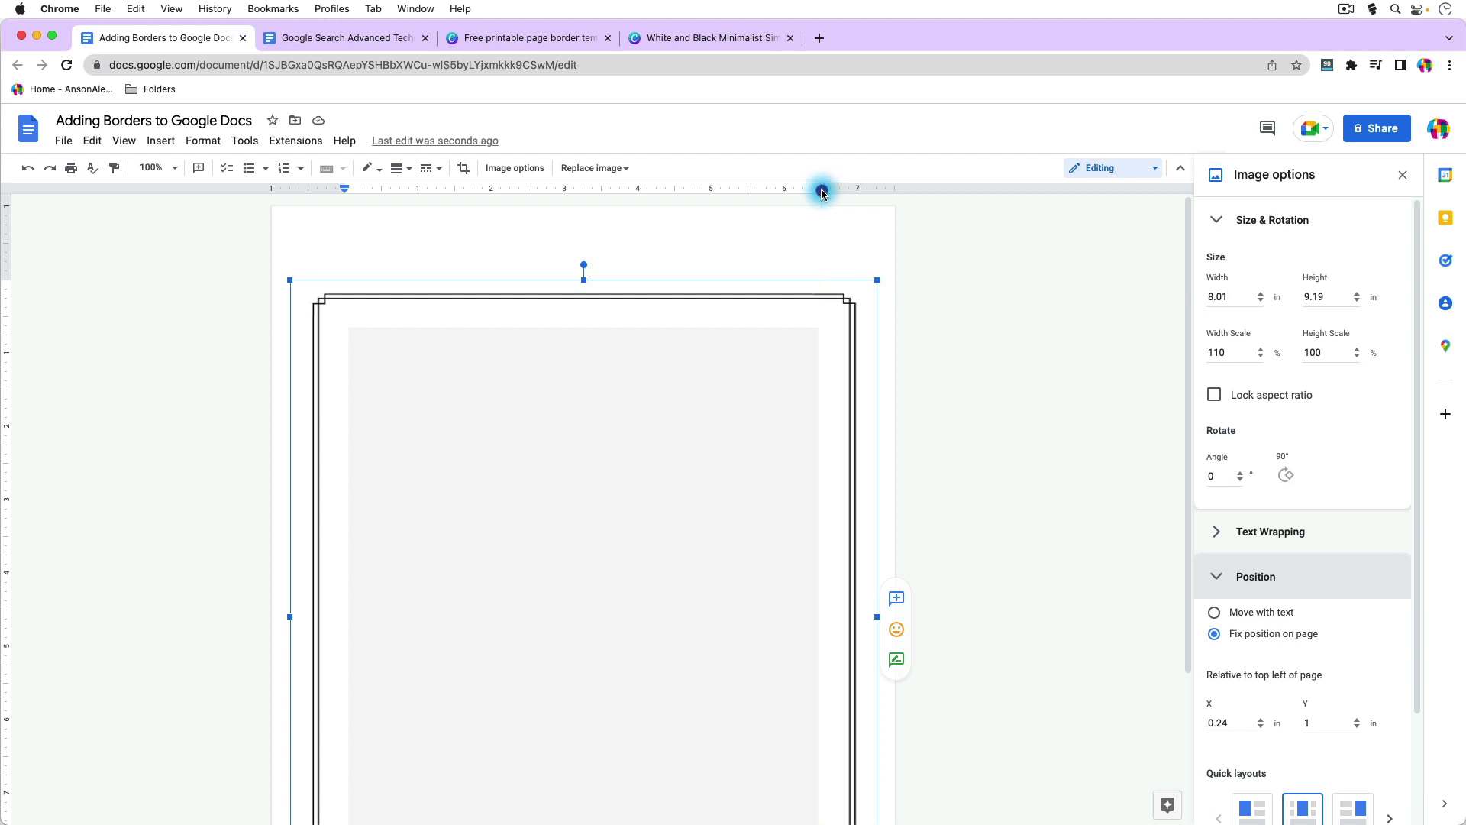
left_click(1241, 348)
left_click(1261, 349)
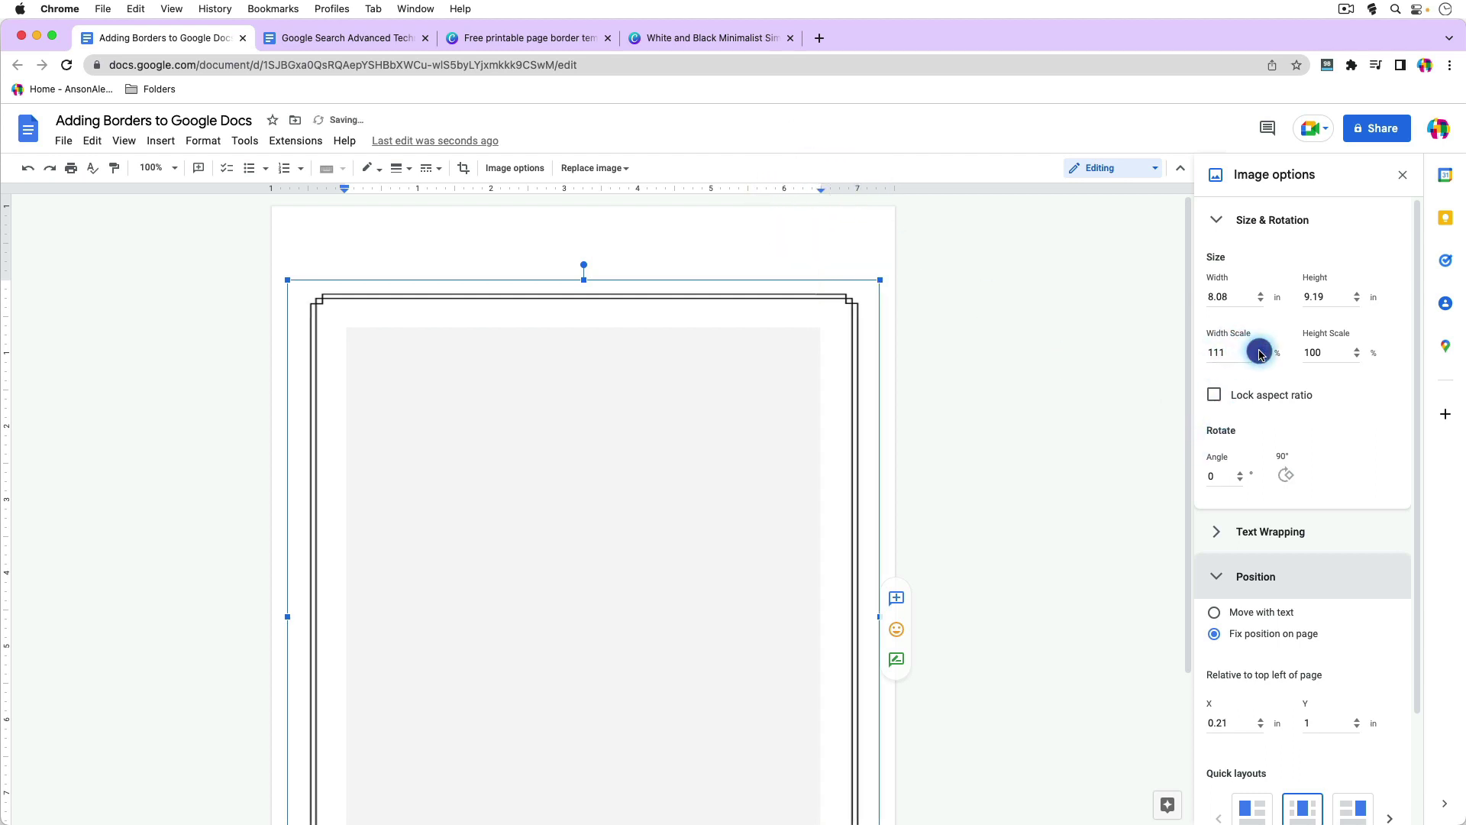
mouse_move(822, 193)
left_mouse_down()
mouse_move(858, 198)
mouse_move(323, 195)
mouse_move(877, 185)
mouse_move(822, 186)
left_mouse_up()
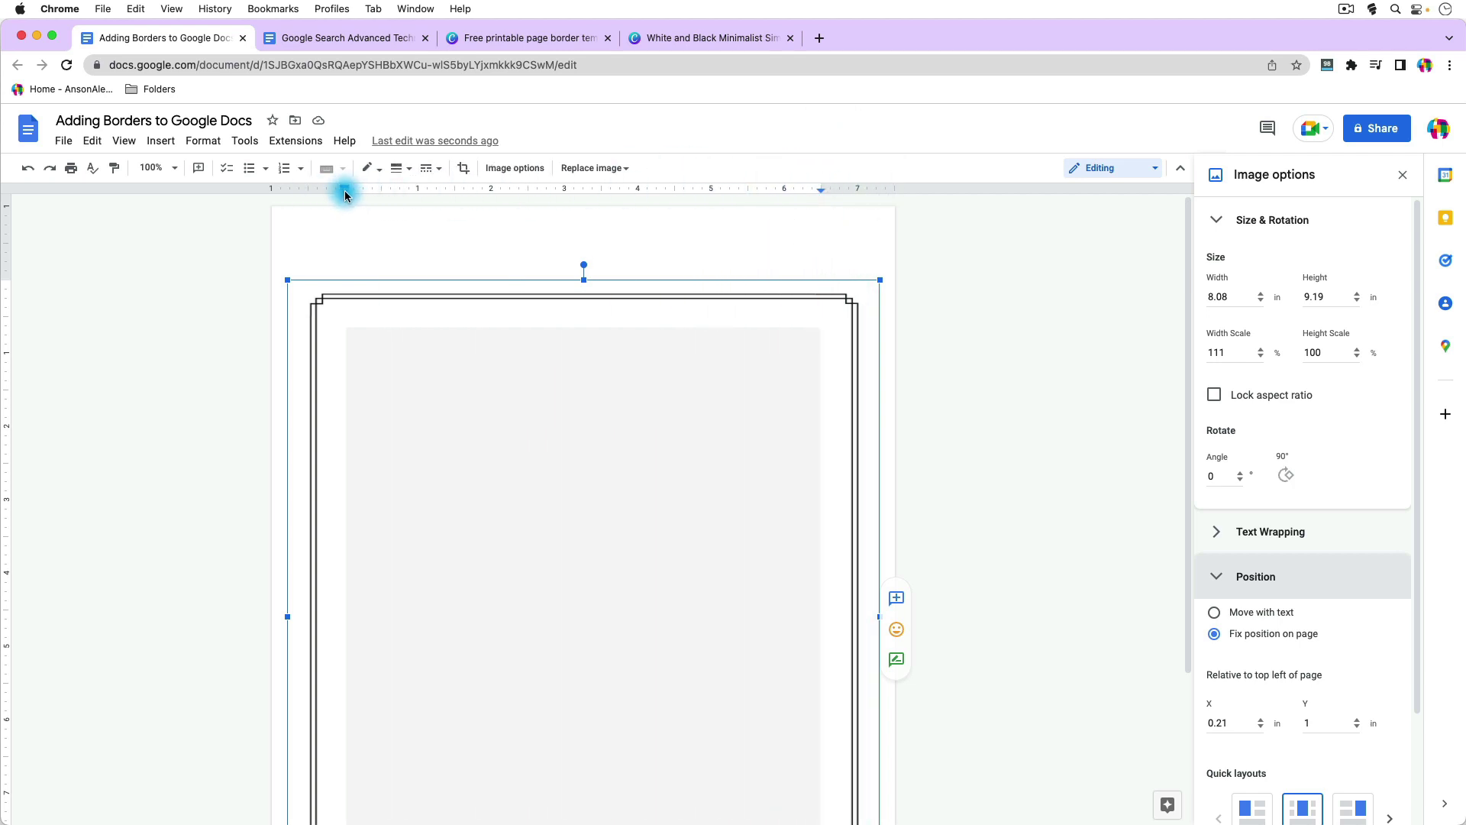
mouse_move(344, 189)
left_mouse_down()
mouse_move(307, 193)
mouse_move(345, 200)
left_mouse_up()
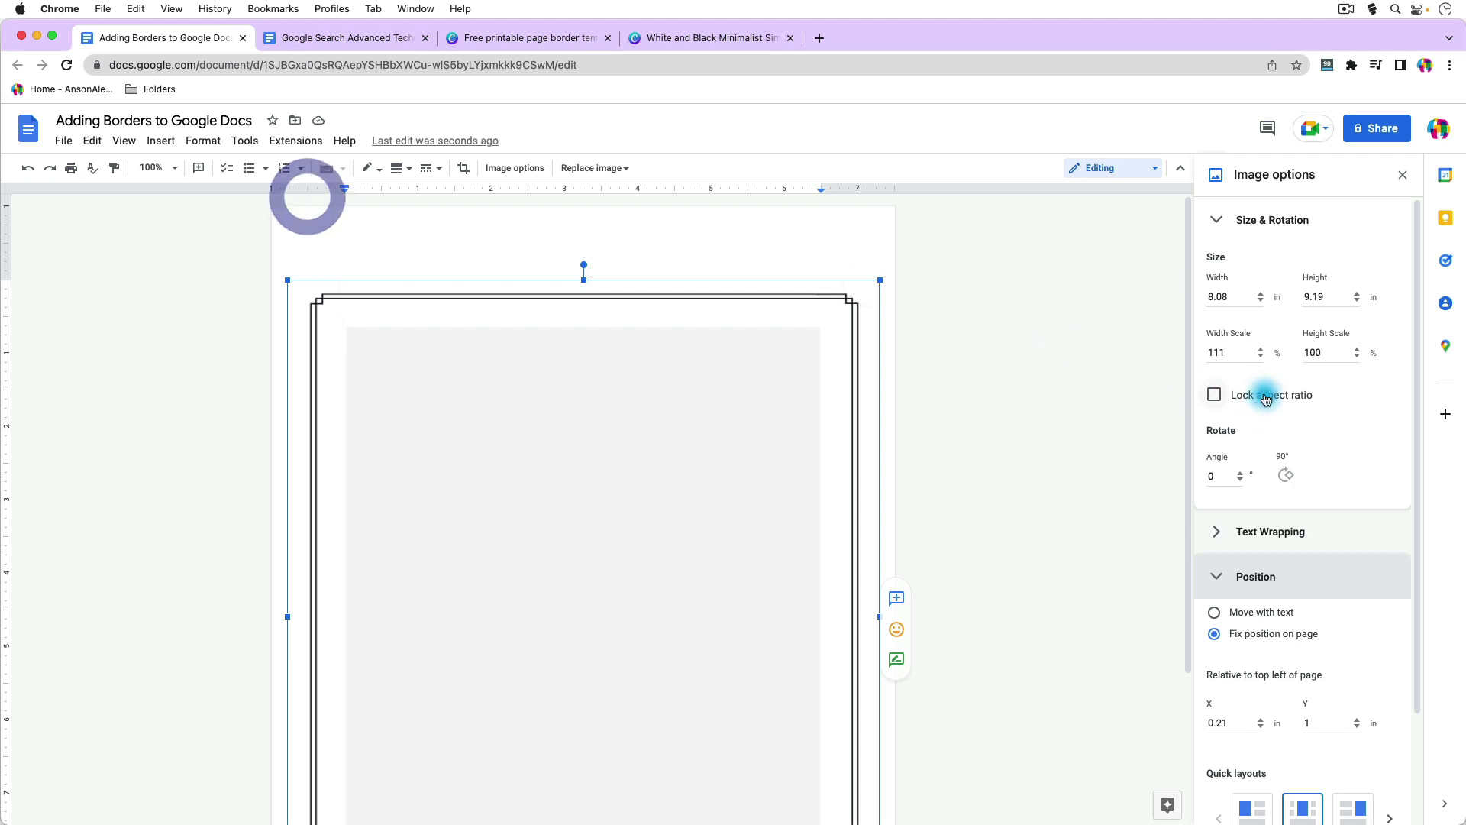
left_click(1261, 348)
left_click(1020, 375)
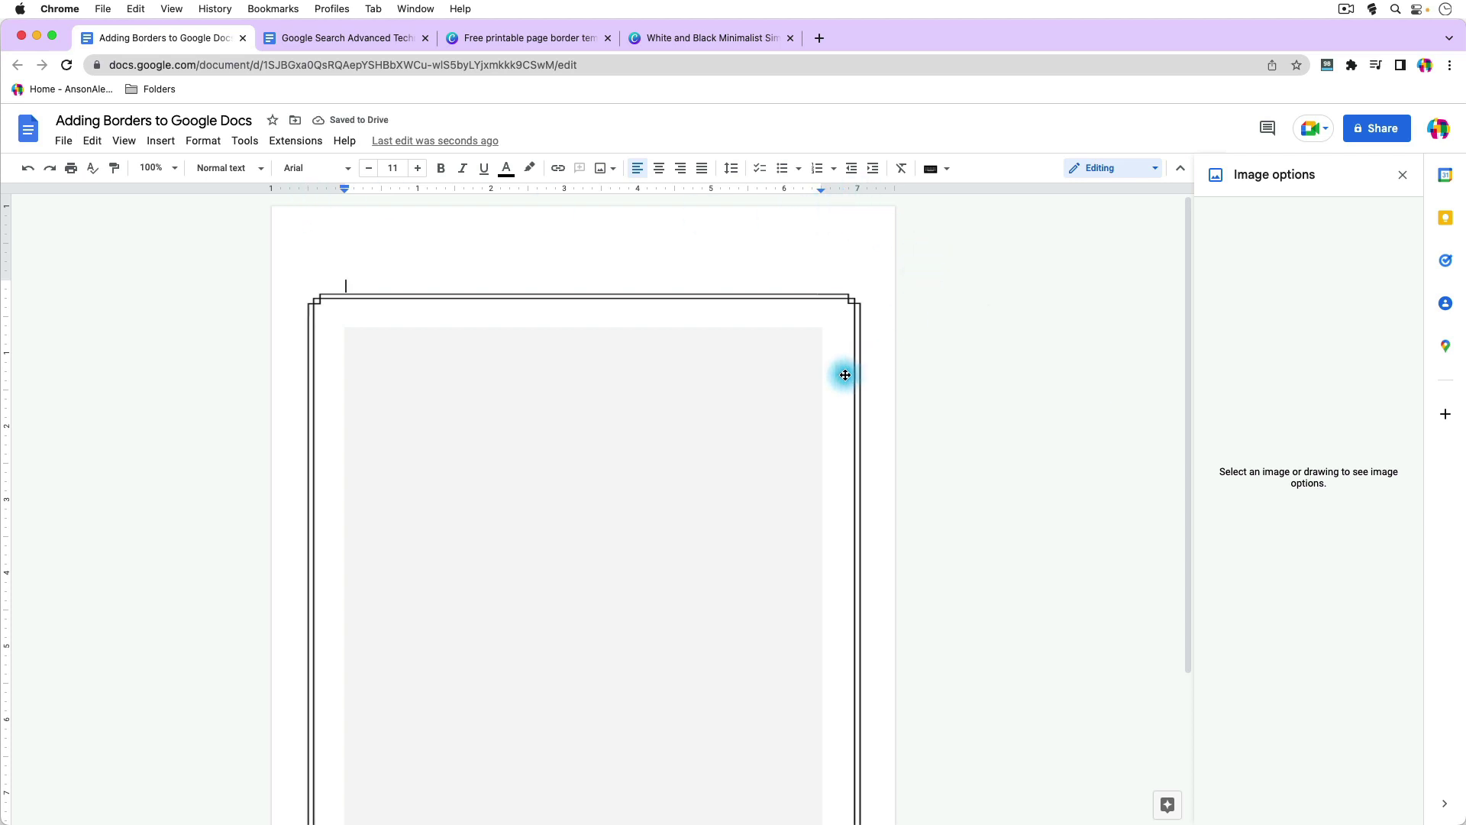
Reselect the border image and increase its height to 9.99 in
left_click(706, 409)
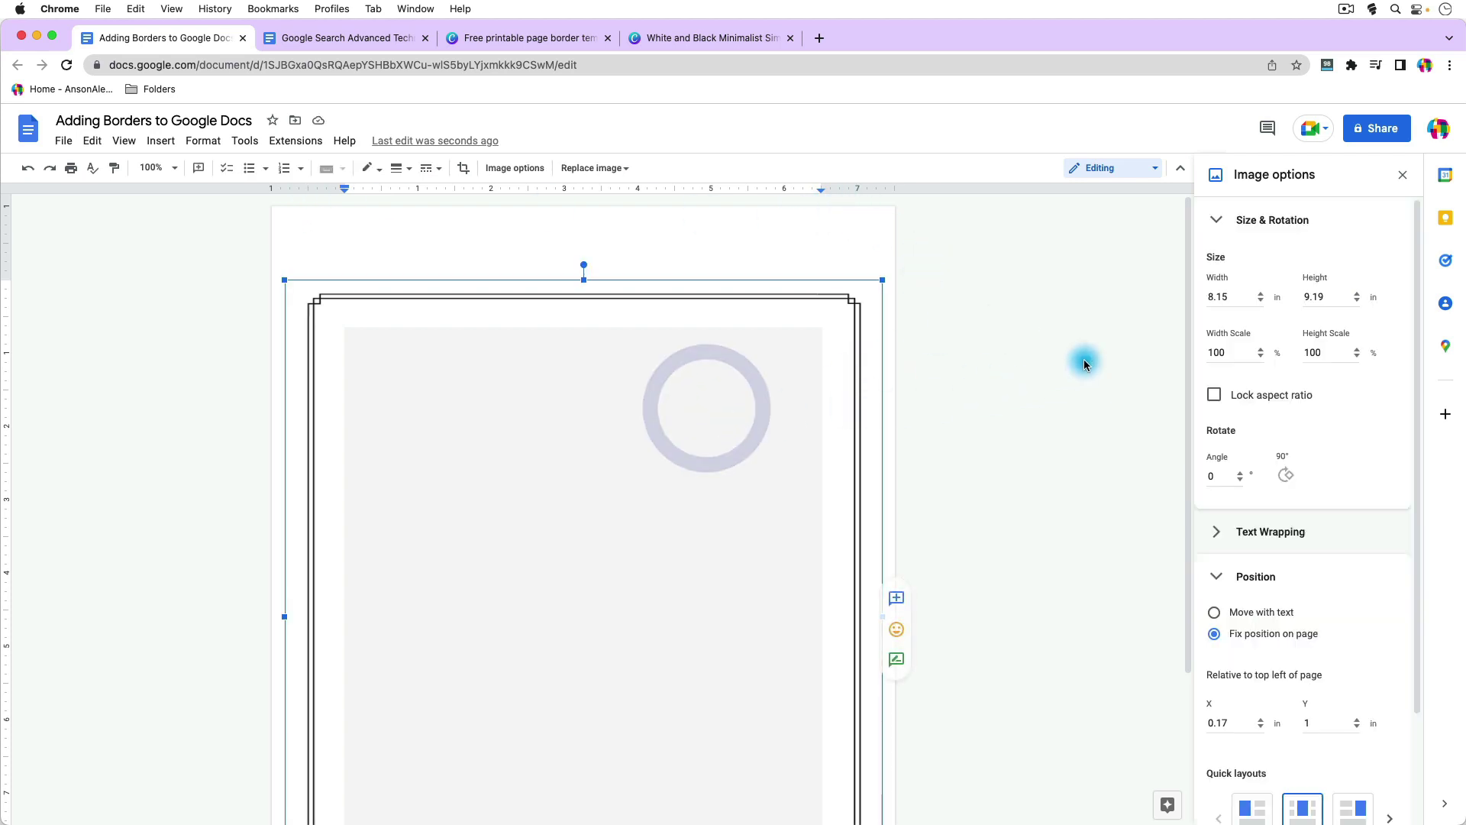
left_click(1357, 296)
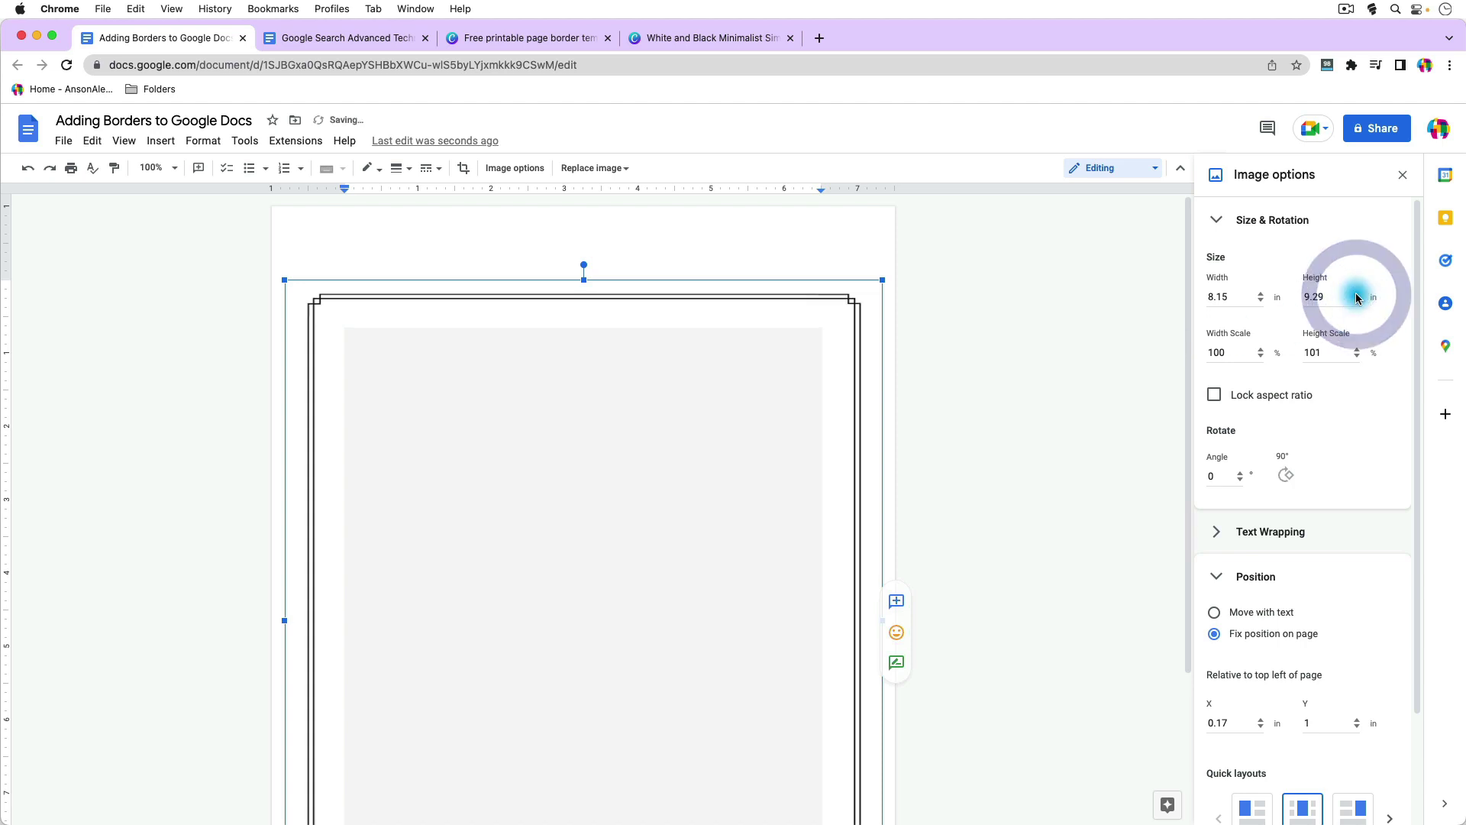
left_click(1357, 296)
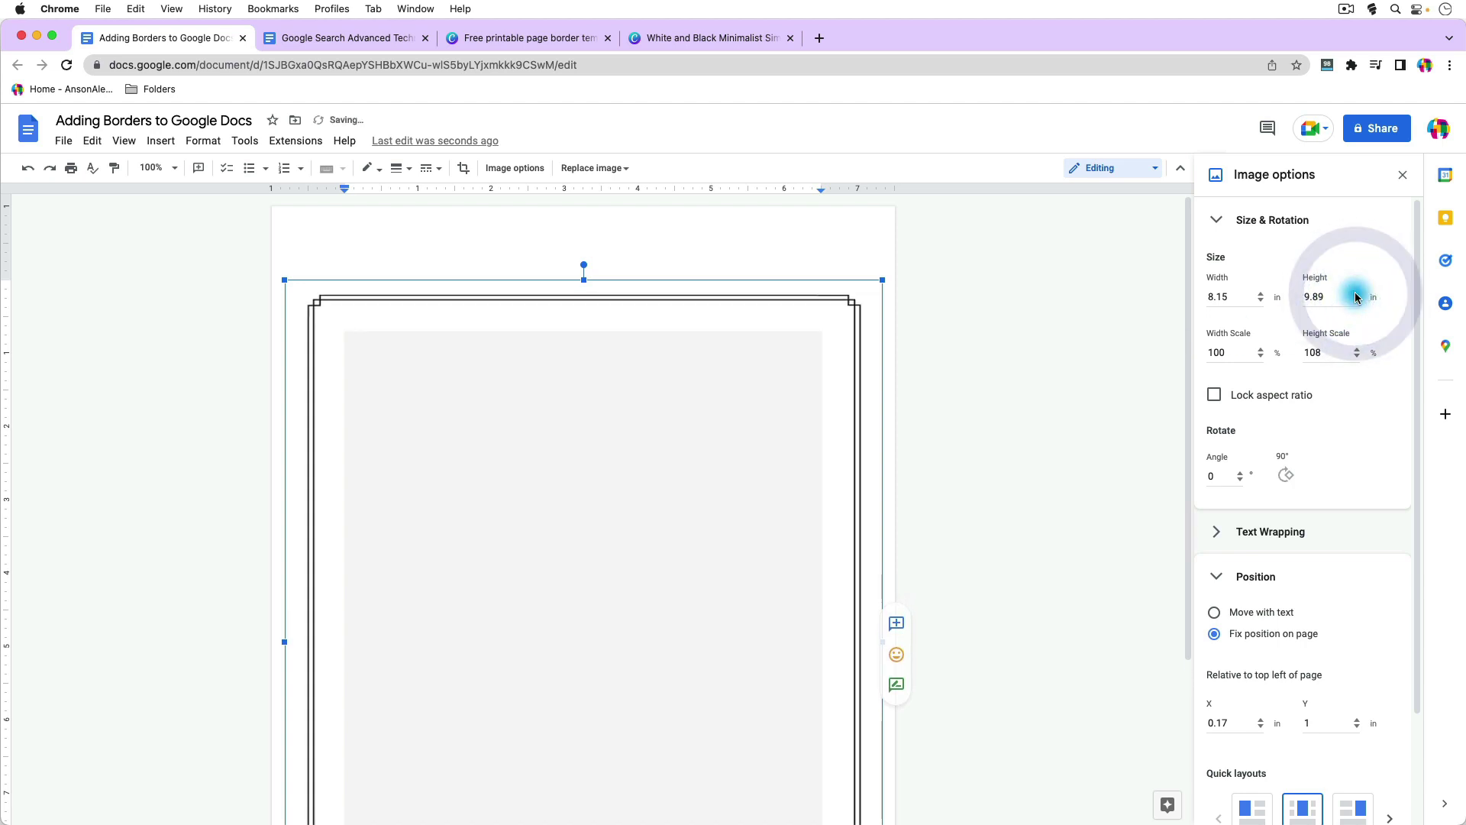
left_click(1356, 296)
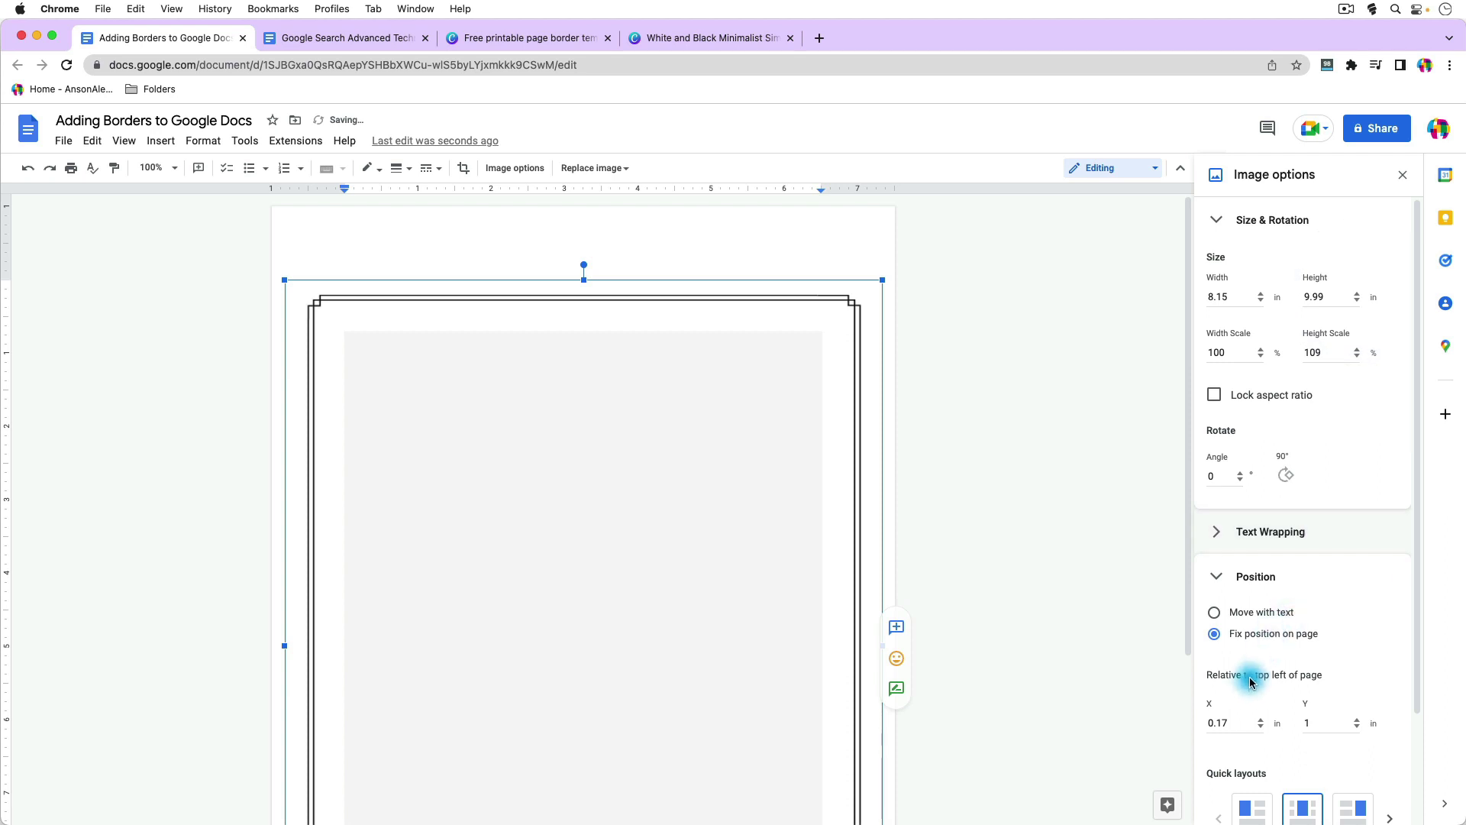
Nudge the image's position up until Y is 0.2 in from the page top
scroll(1223, 695, "down", 1)
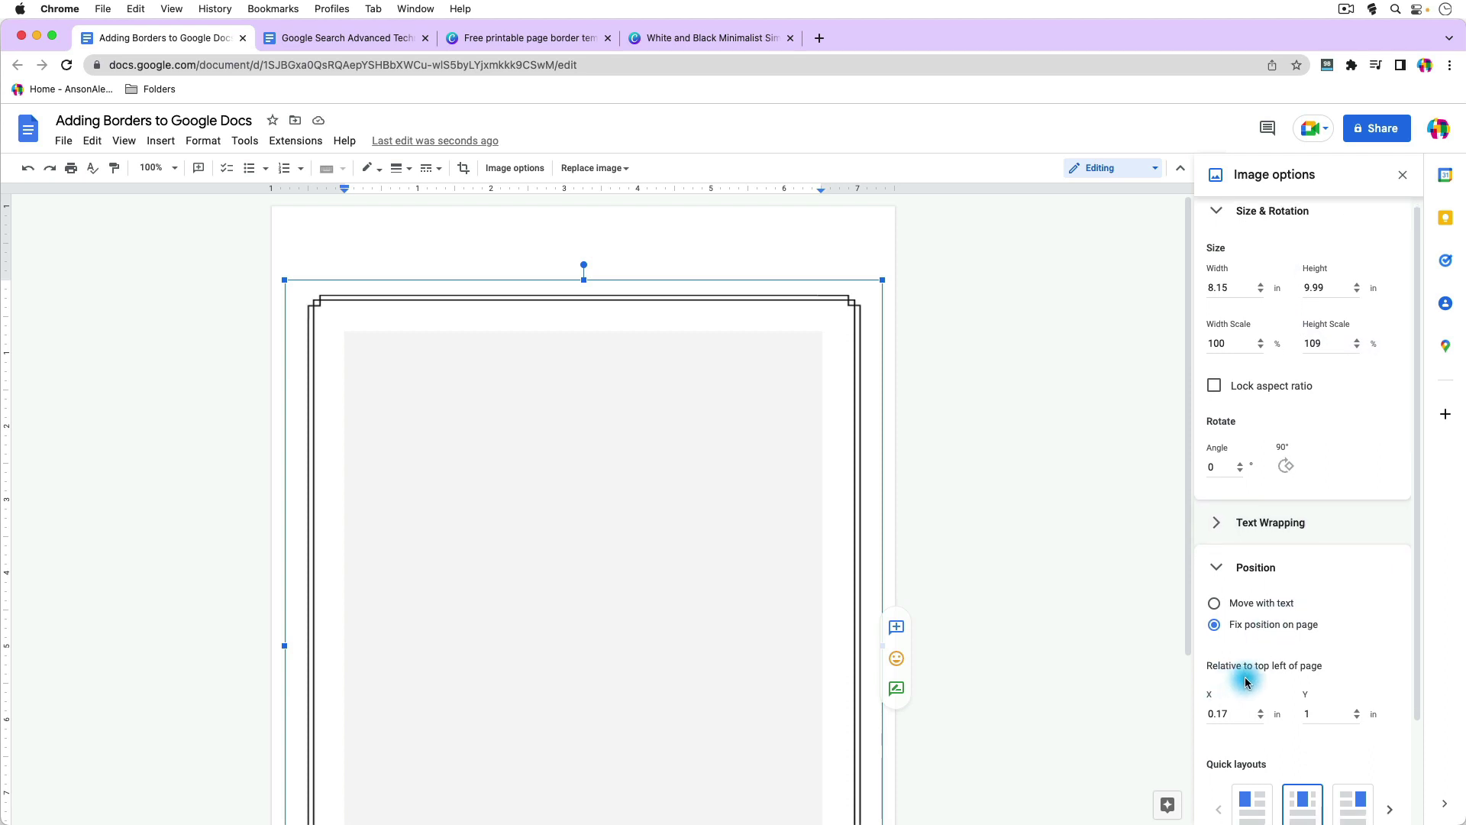
left_click(1272, 712)
left_click(1358, 718)
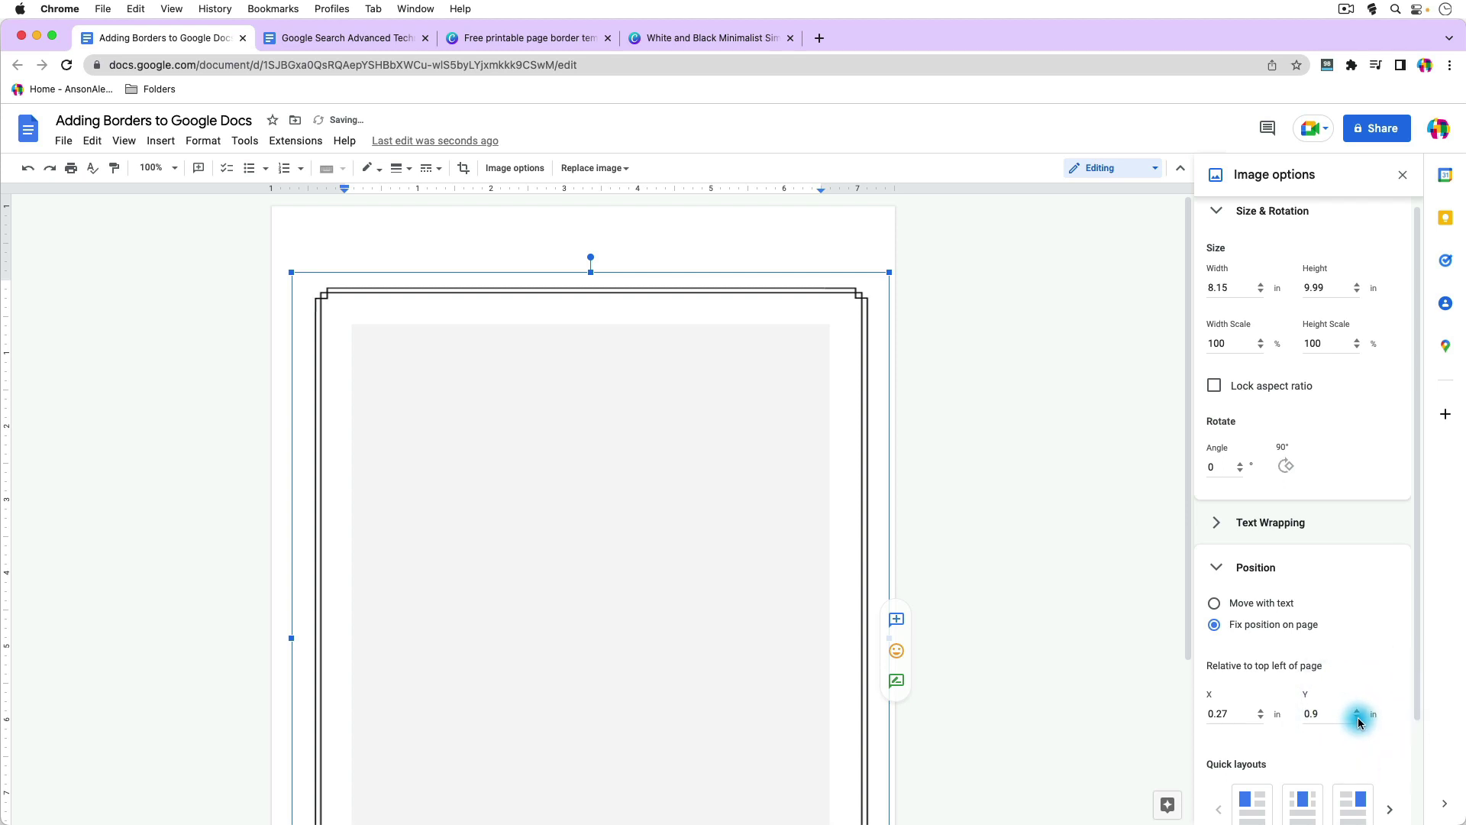
left_click(1358, 718)
left_click(1358, 718)
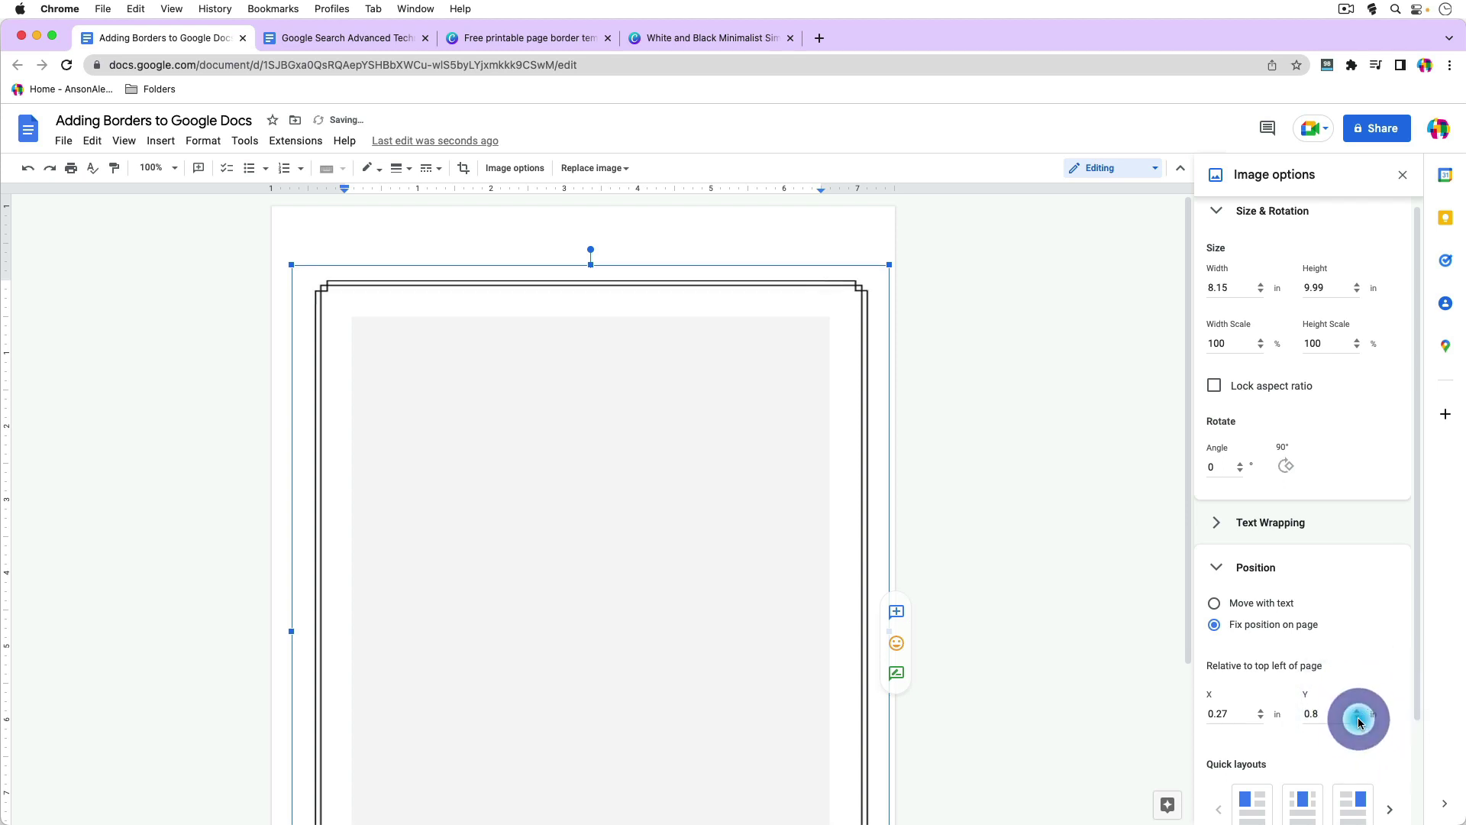
left_click(1358, 718)
left_click(1358, 718)
left_click(1358, 718)
left_click(1358, 718)
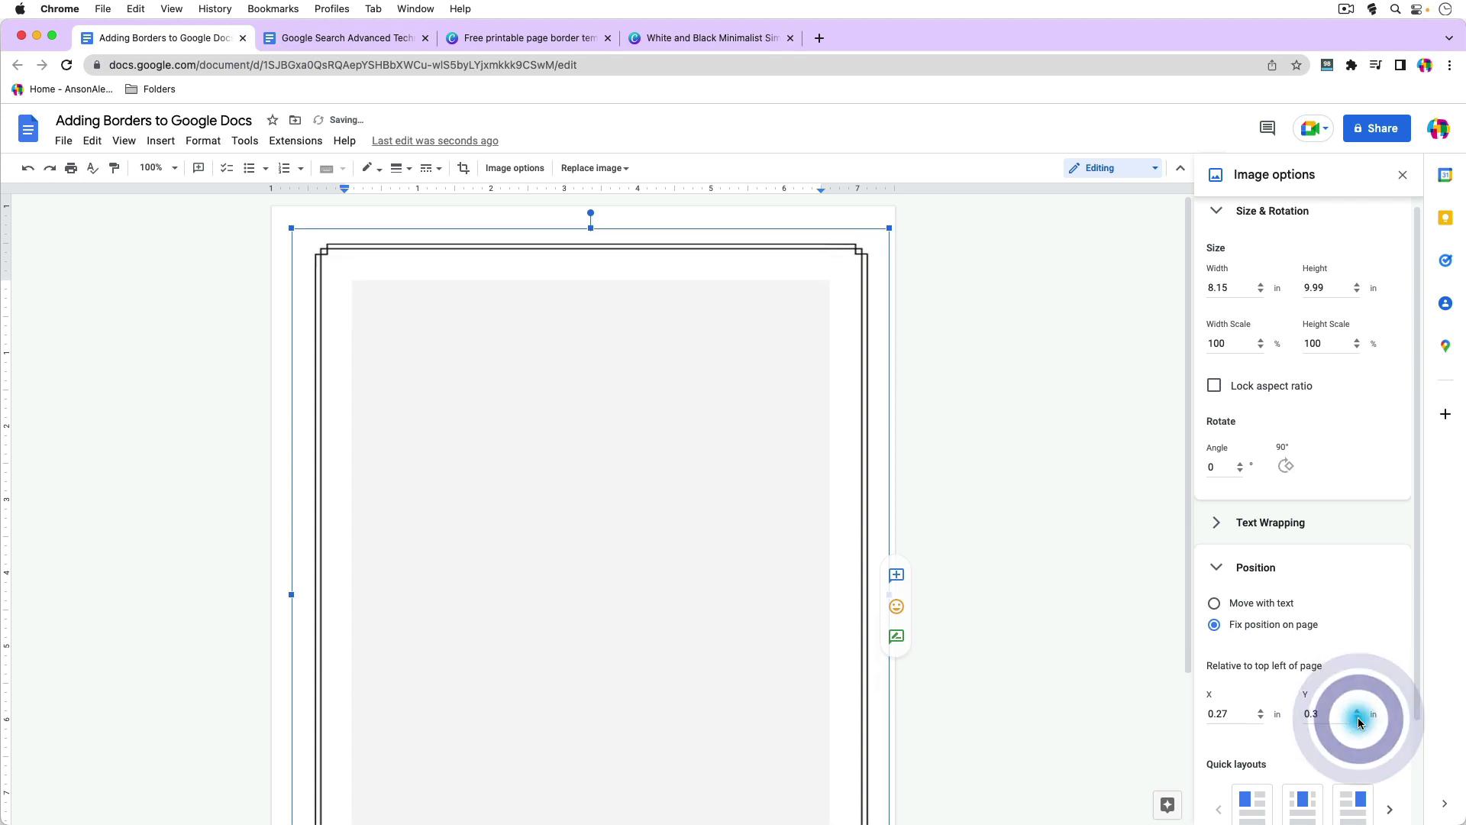
left_click(1358, 718)
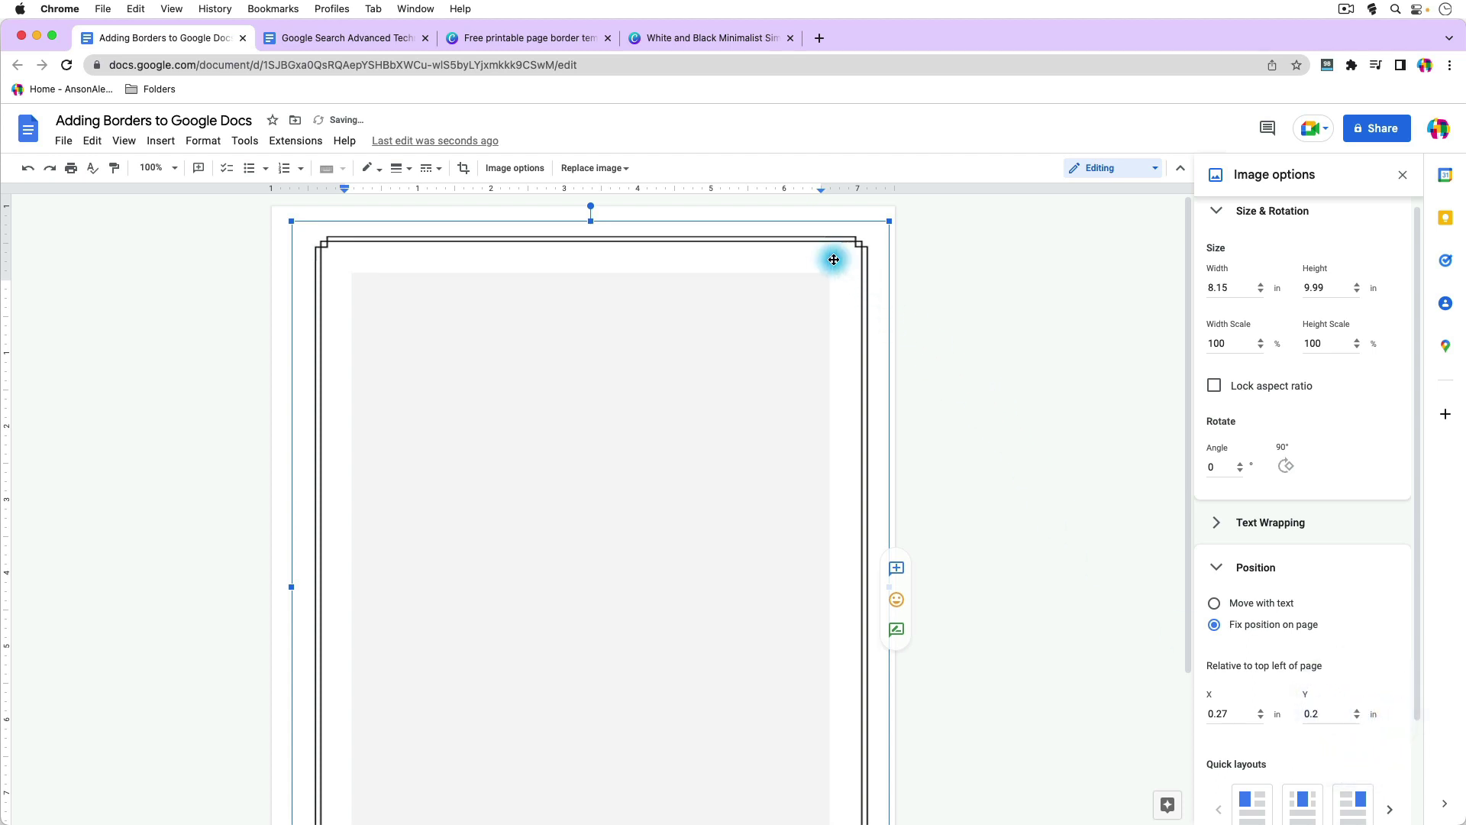
Stretch the image to 10.69 in tall (107% height scale) and deselect it
scroll(985, 479, "down", 5)
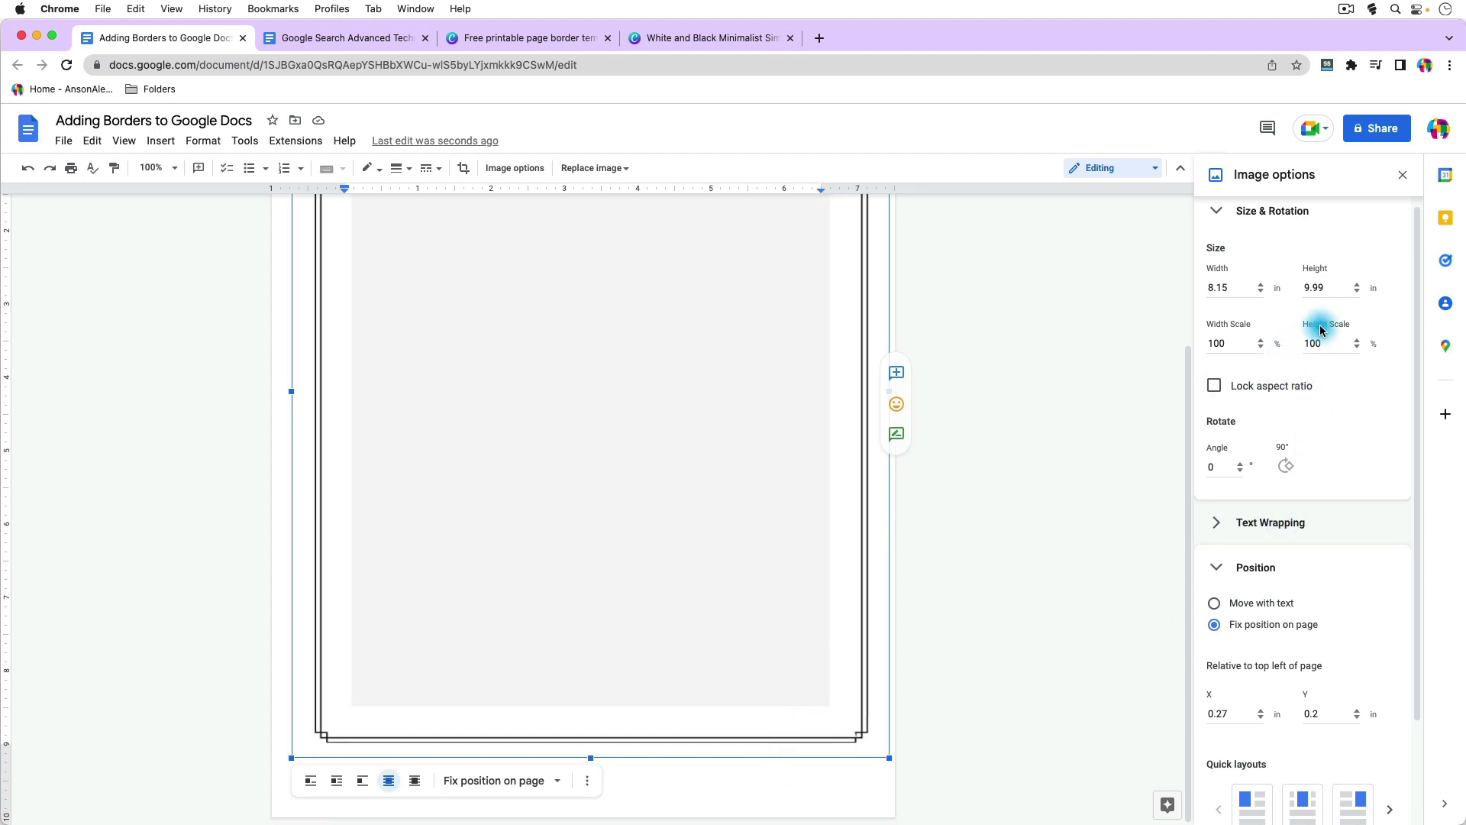
left_click(1358, 340)
left_click(1359, 341)
left_click(1358, 340)
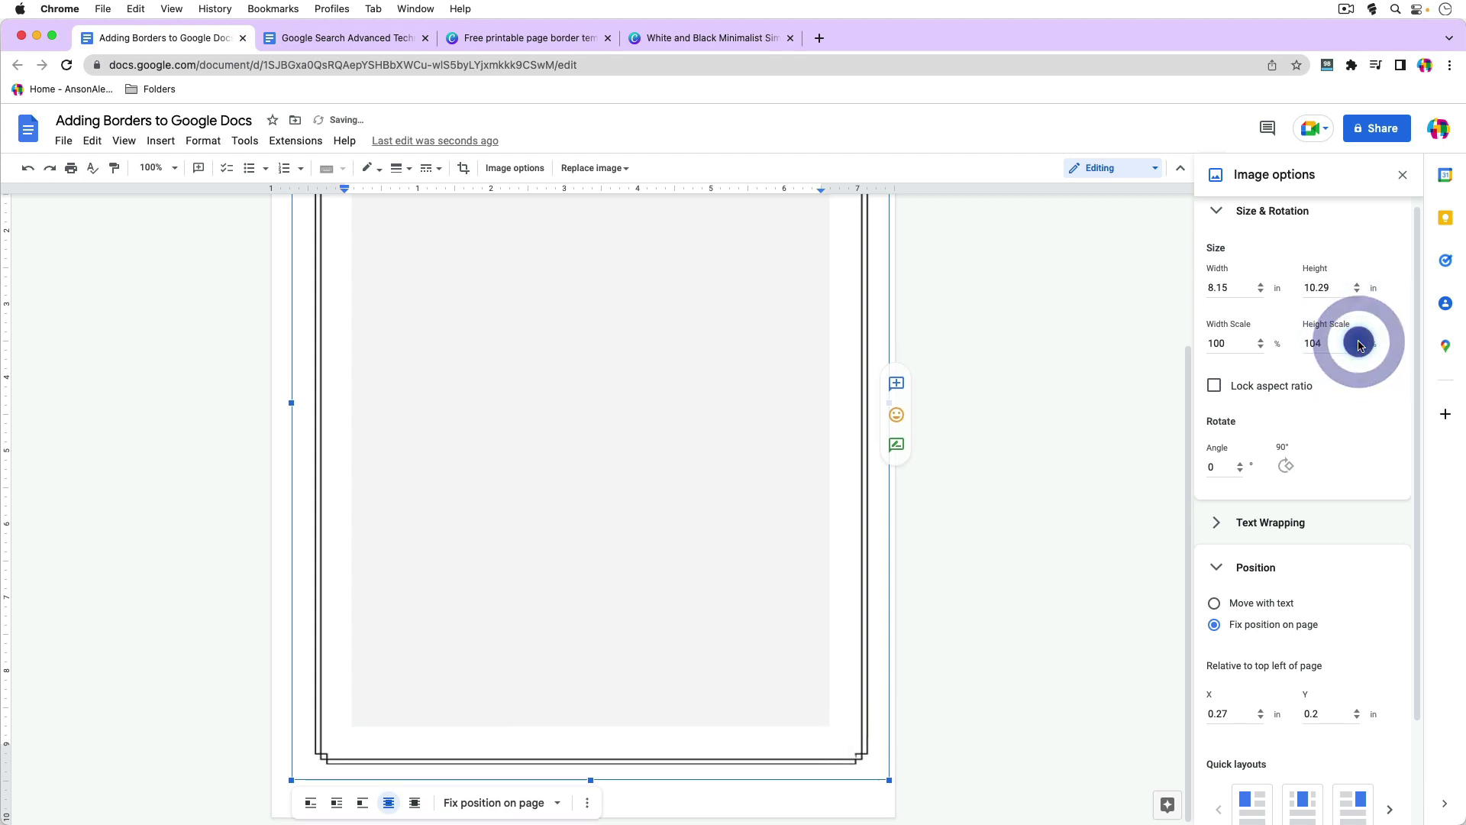
left_click(1359, 340)
left_click(1359, 341)
left_click(1358, 341)
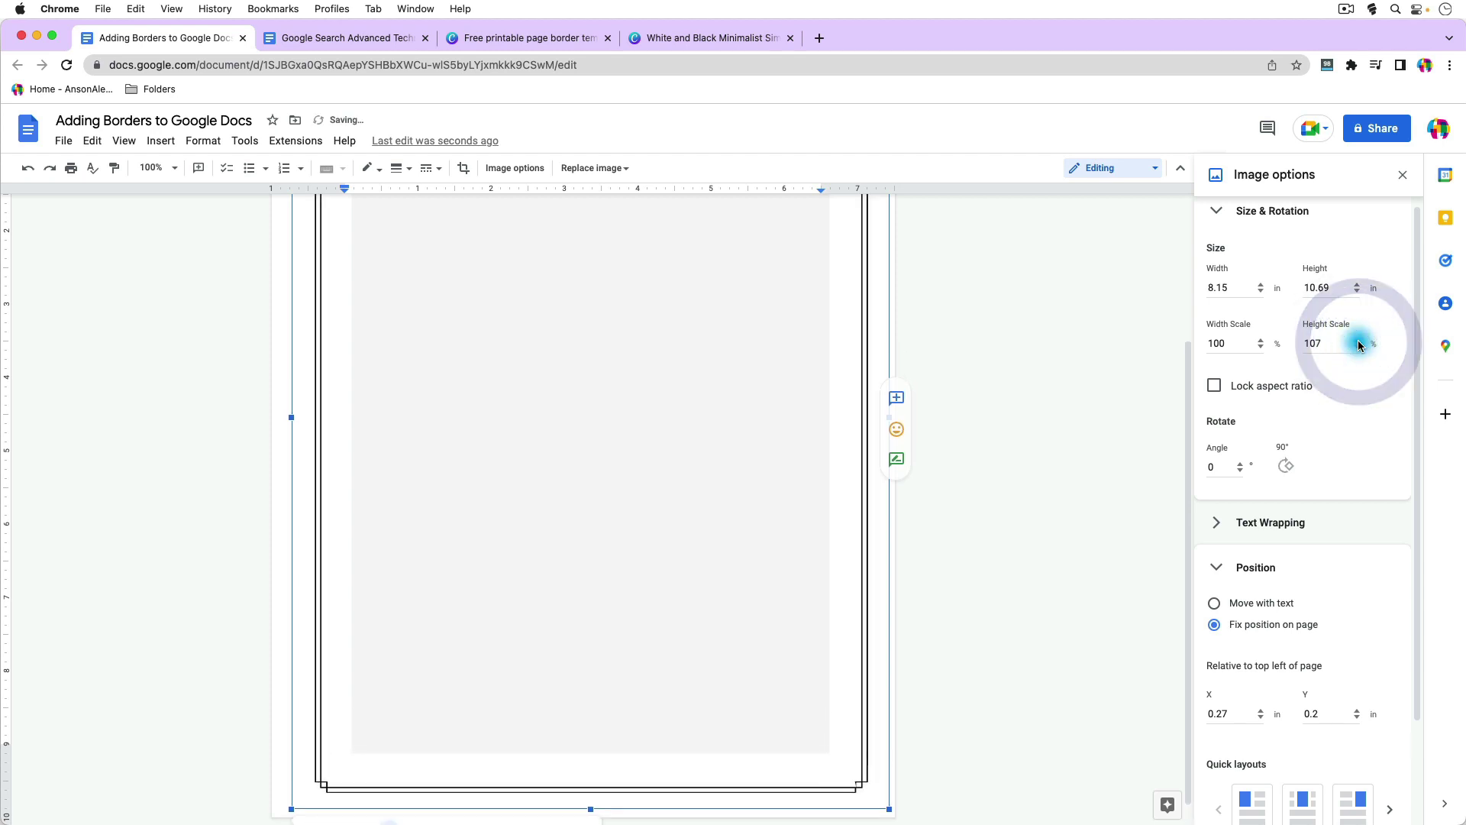
scroll(1100, 447, "up", 3)
scroll(1103, 451, "down", 3)
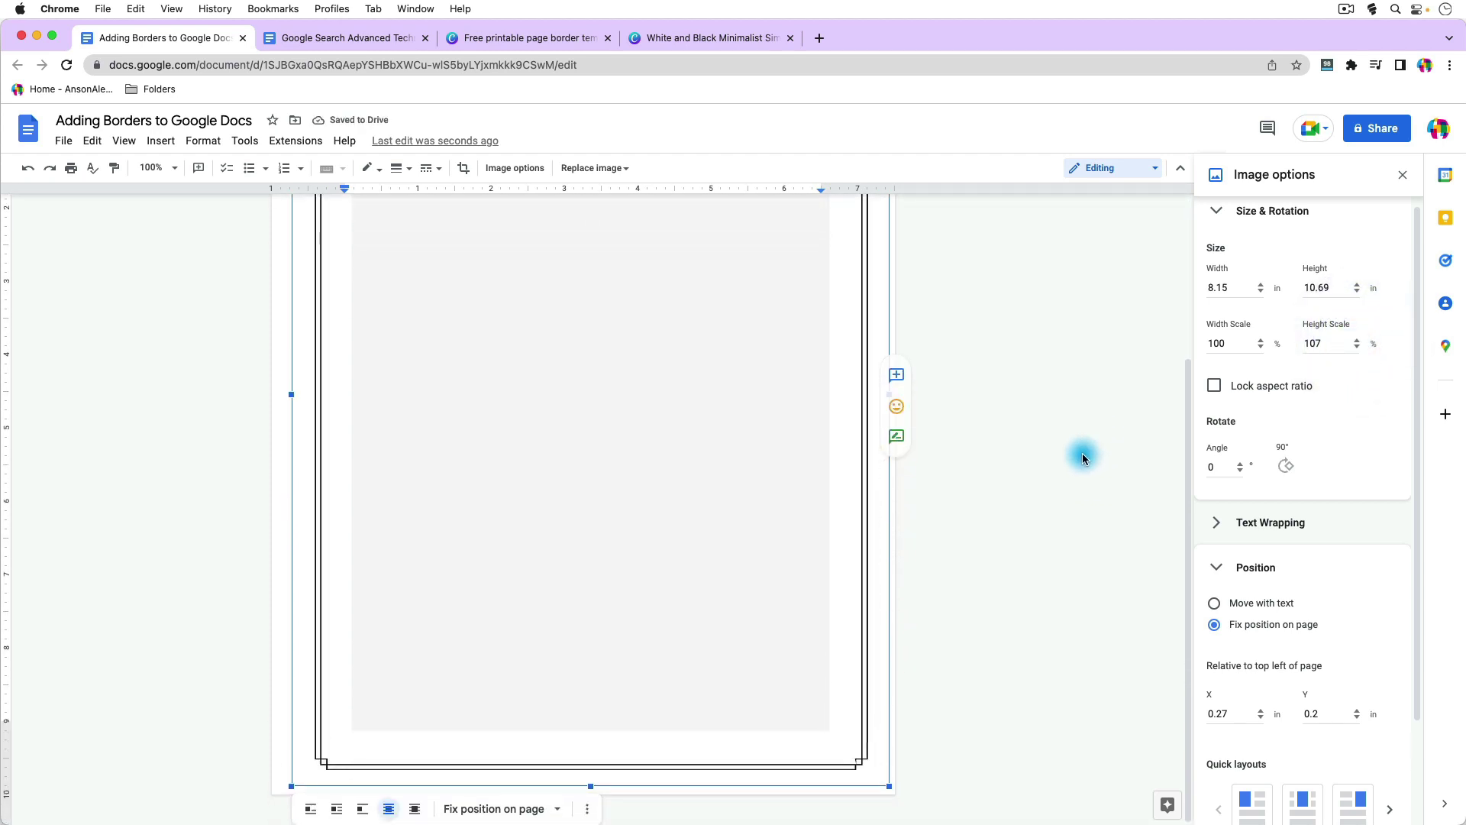
left_click(1053, 467)
scroll(194, 462, "up", 3)
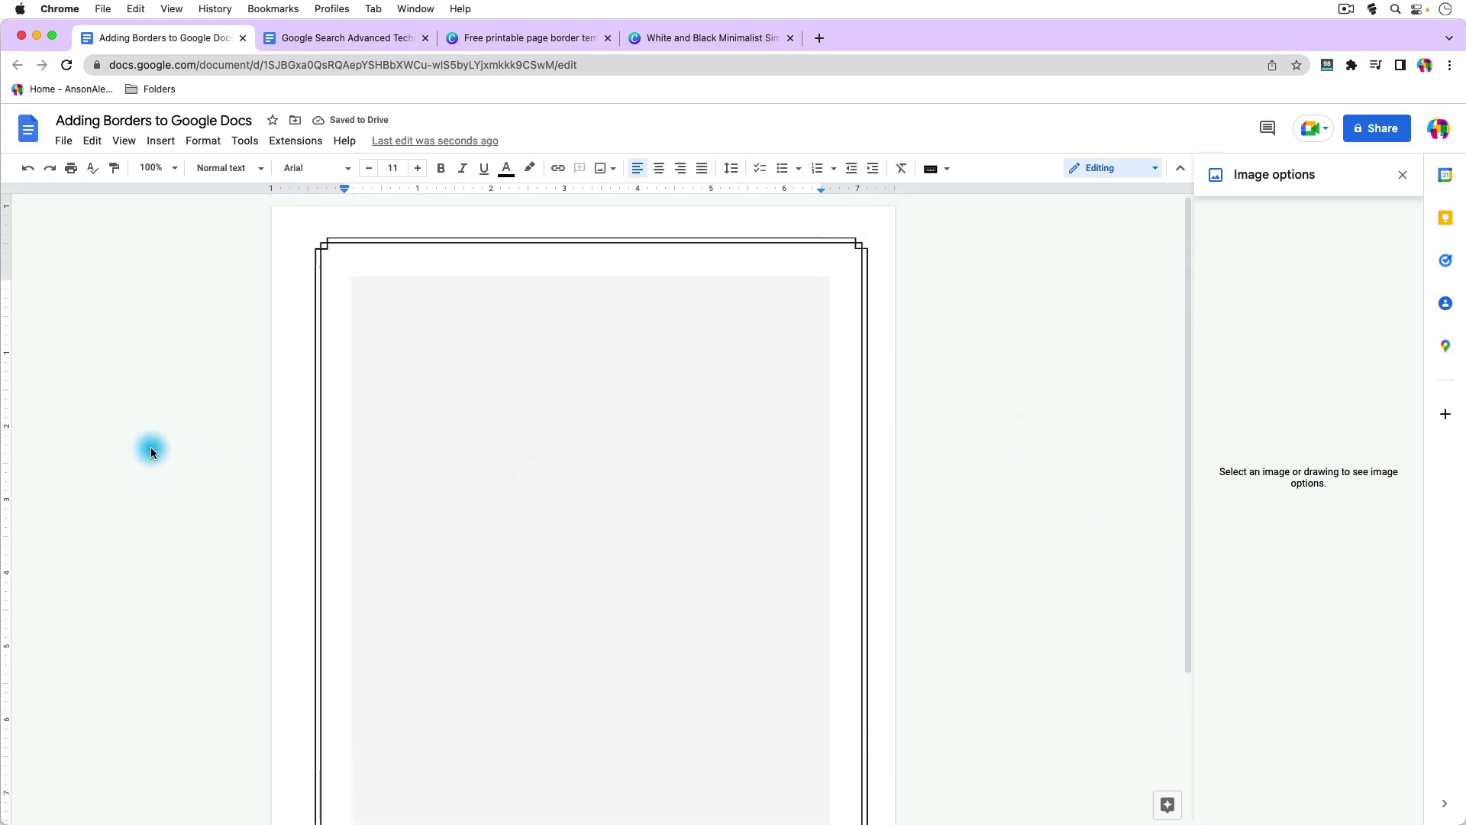
Type 'This is me typing inside of the page border.' at the page top and fix the 'THis' capital
left_click(356, 289)
left_click(365, 289)
type("THis is me typing inside of the page border.")
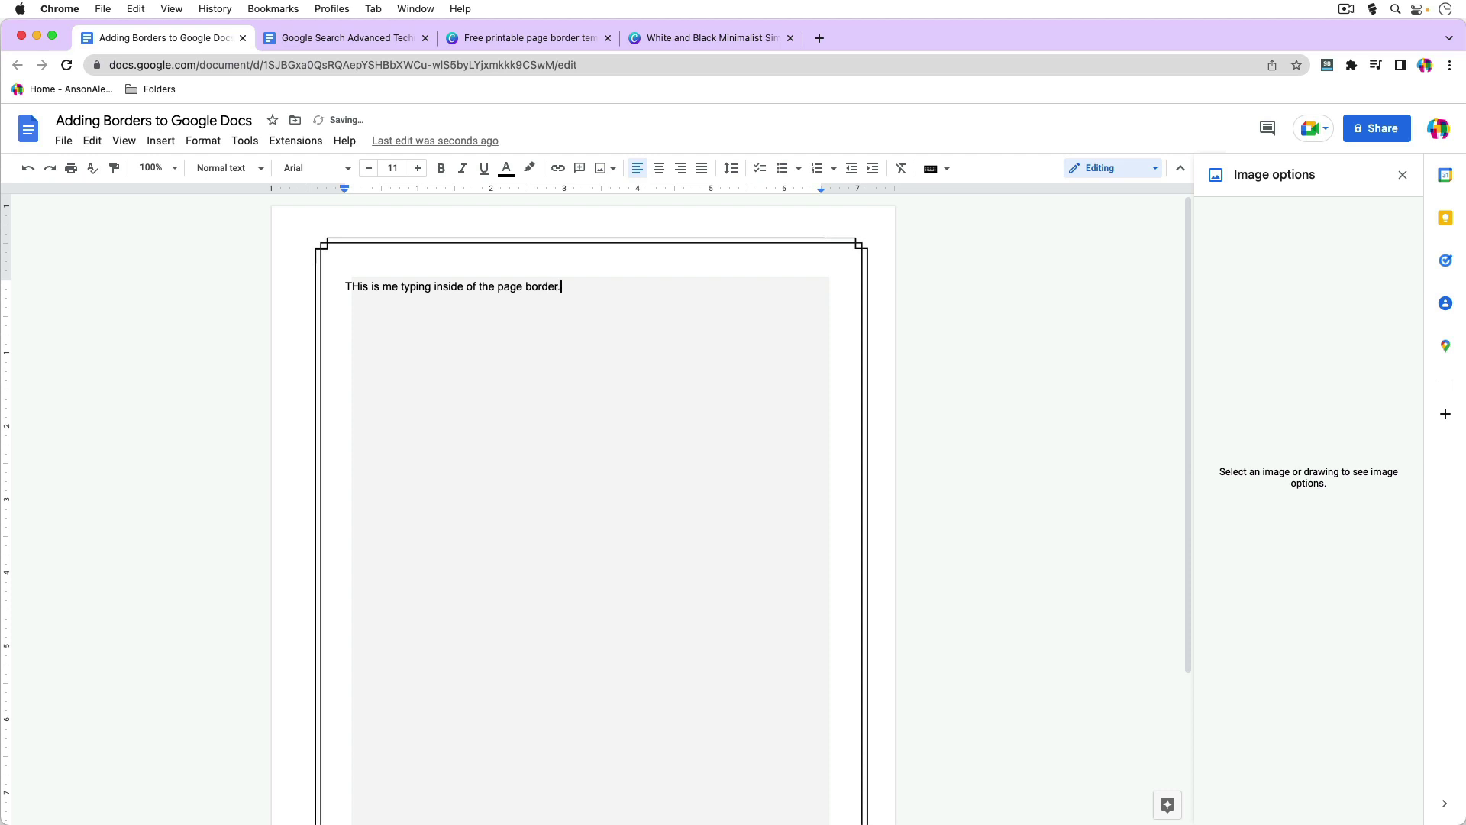
left_click(349, 287)
left_click(363, 288)
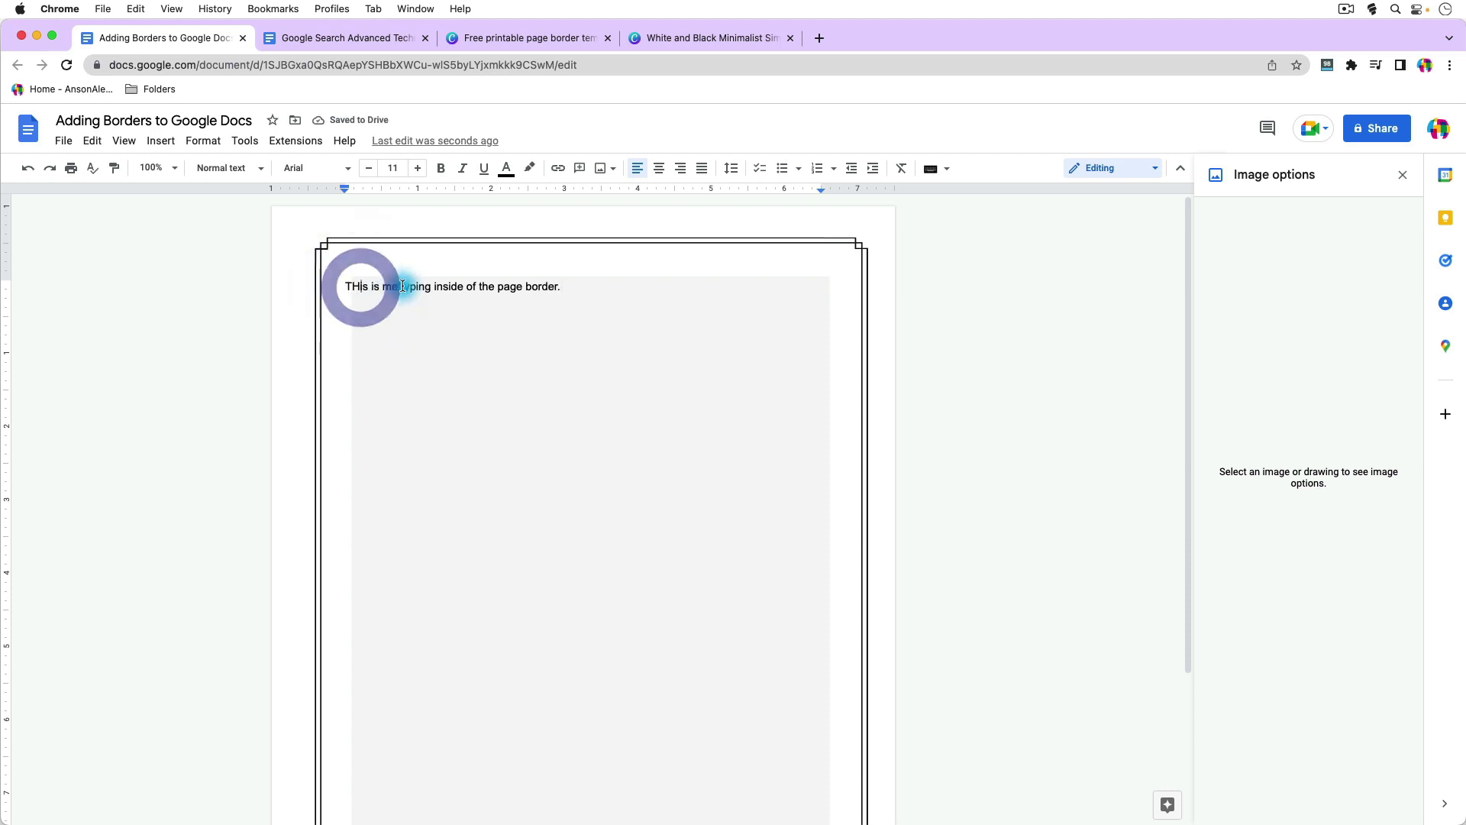
key("BackSpace")
key("BackSpace")
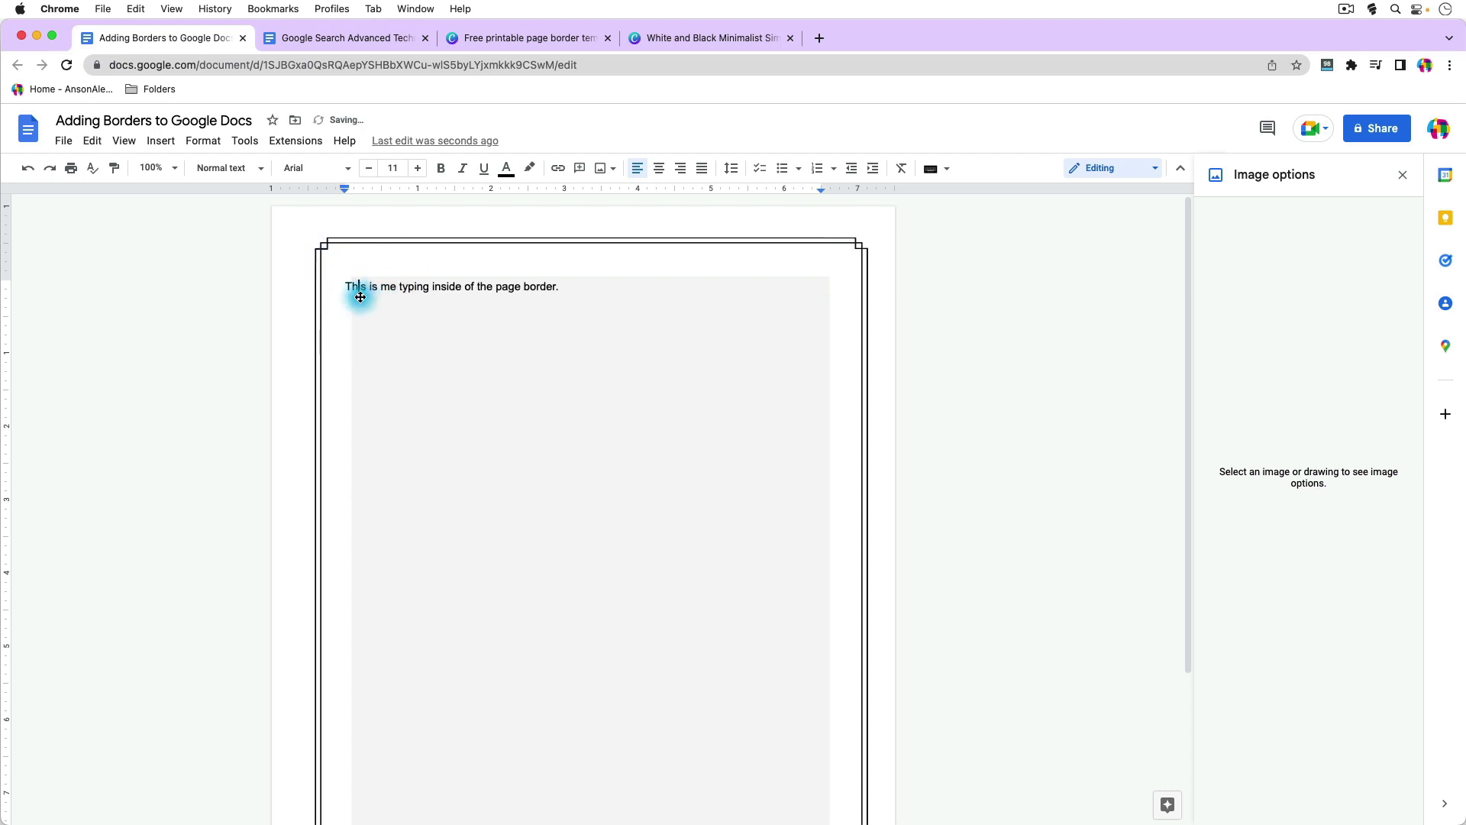
left_click(649, 297)
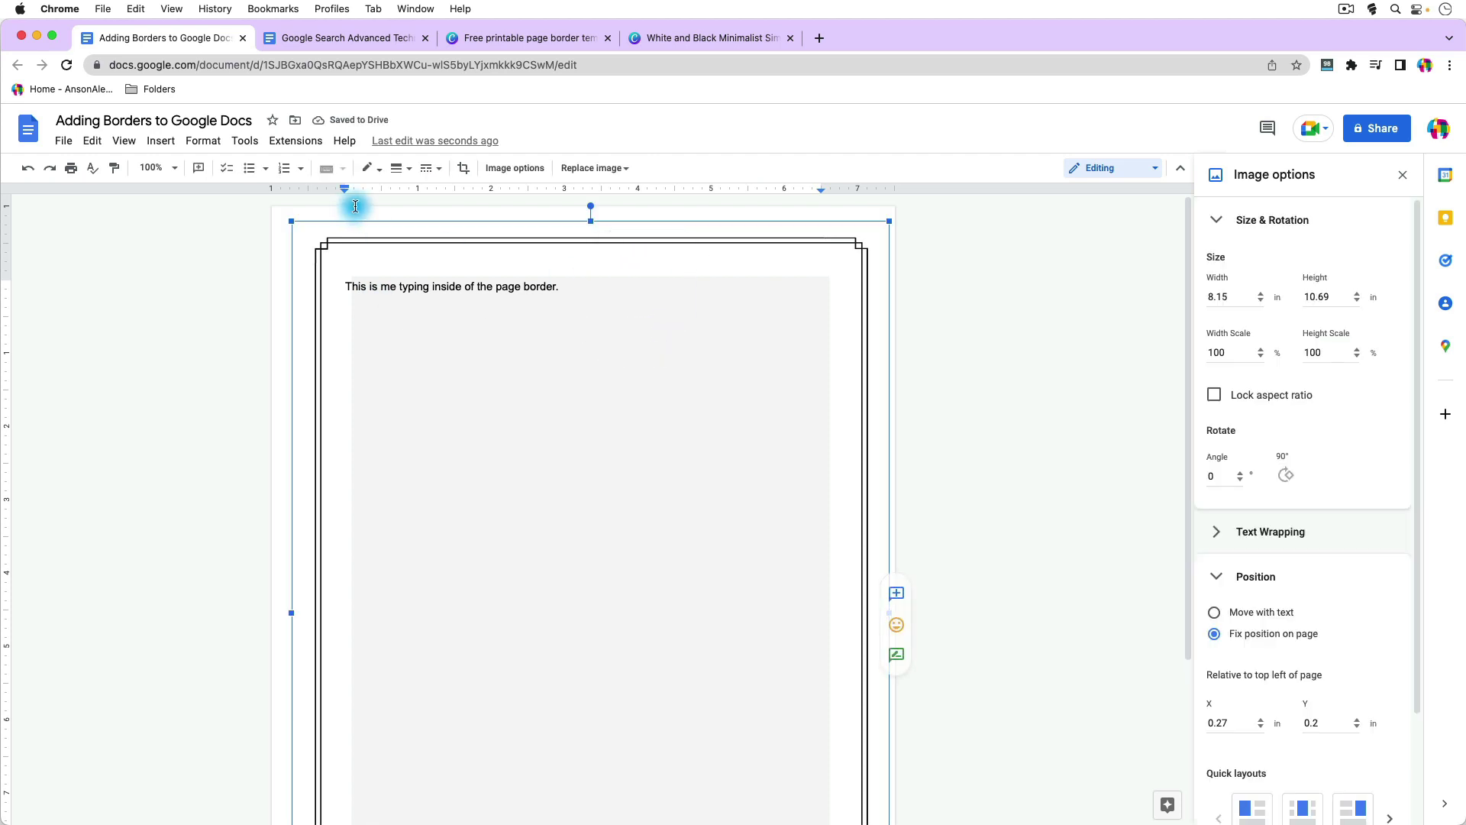
left_click(212, 229)
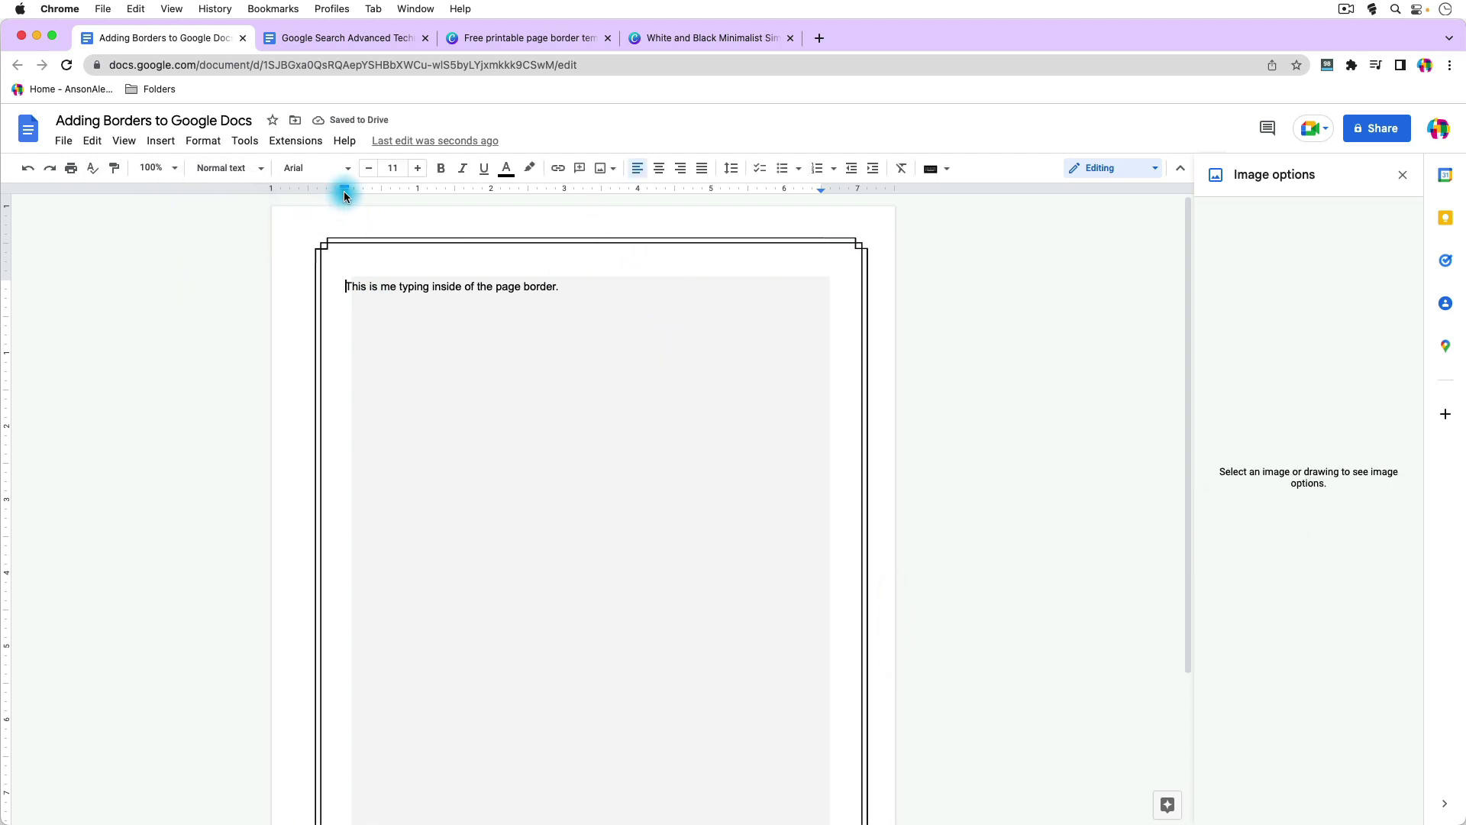
Indent the sample line about 0.19 in further right, then switch to the Google Search Advanced Techniques document
left_click_drag(345, 196, 358, 197)
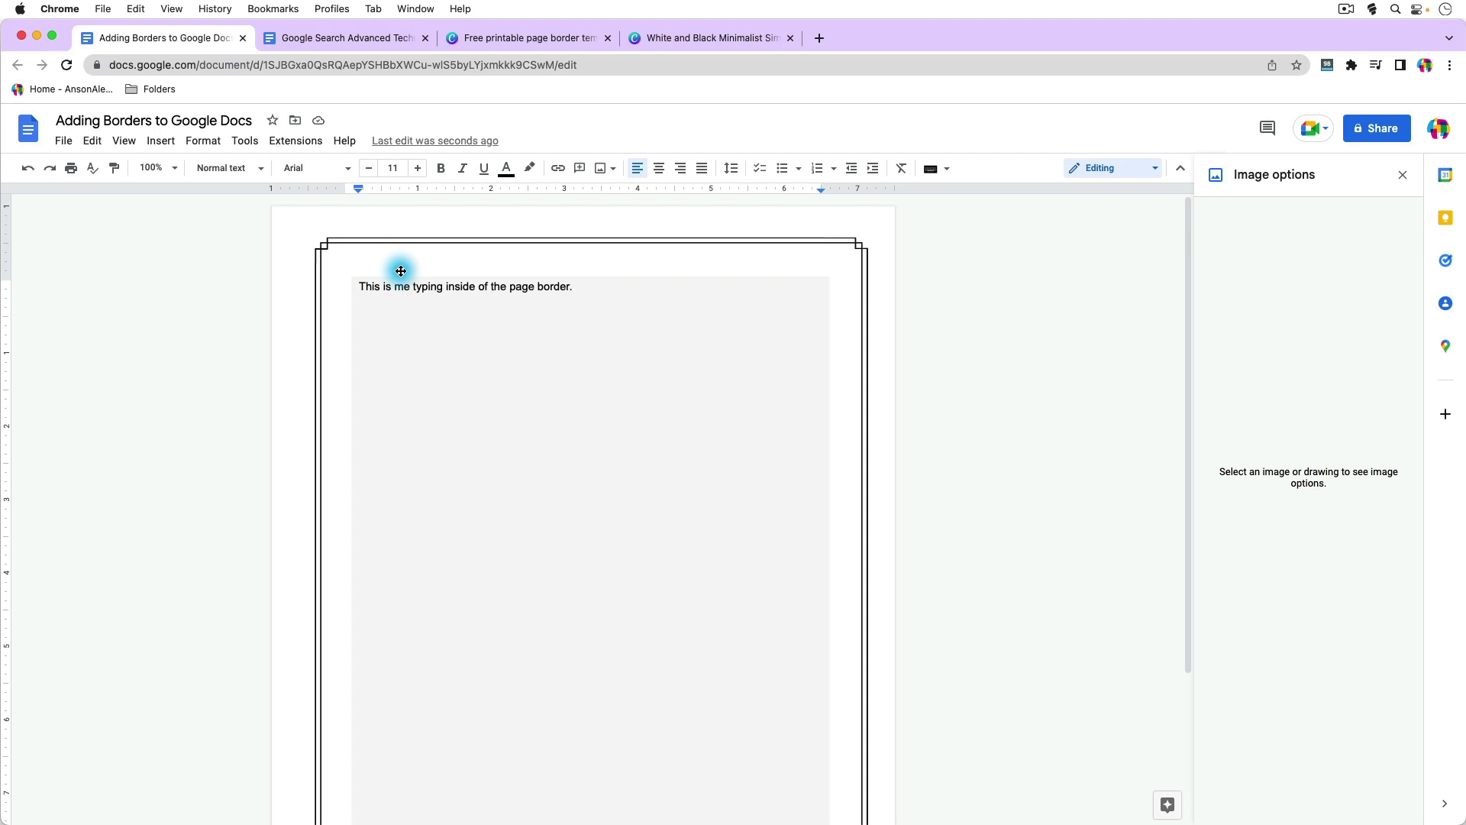
left_click(660, 305)
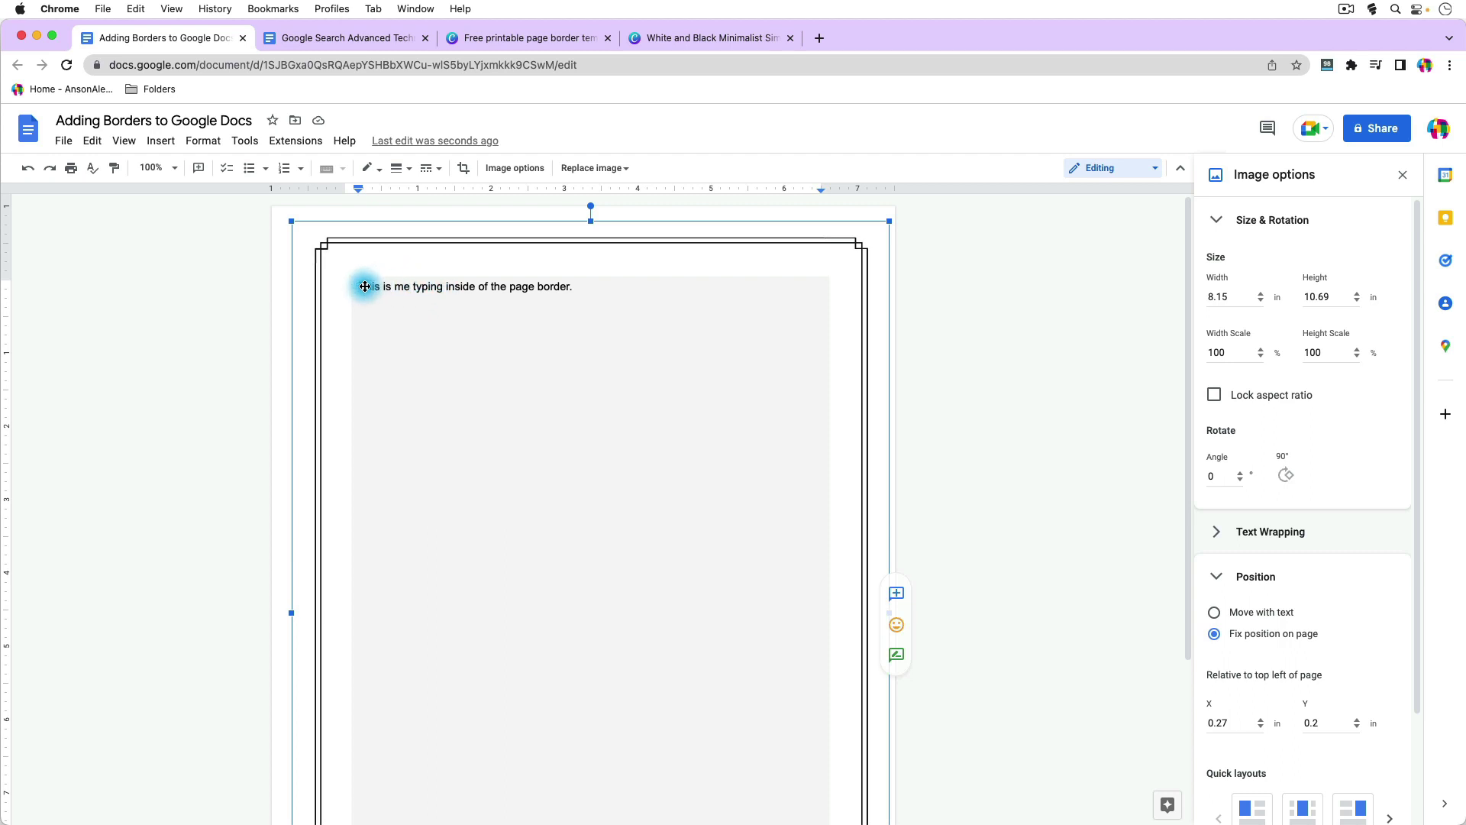
left_click(1016, 357)
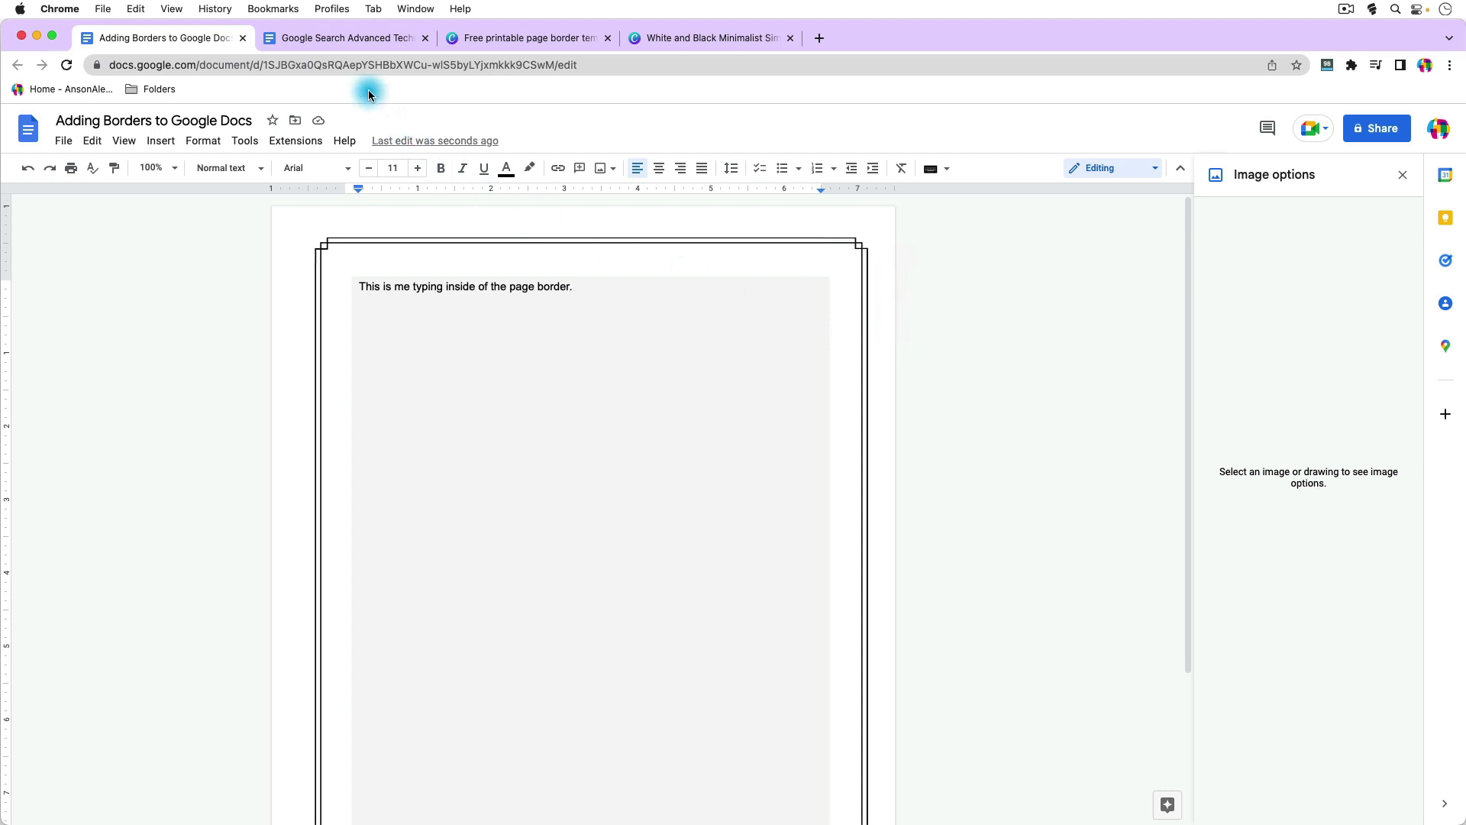
left_click(351, 42)
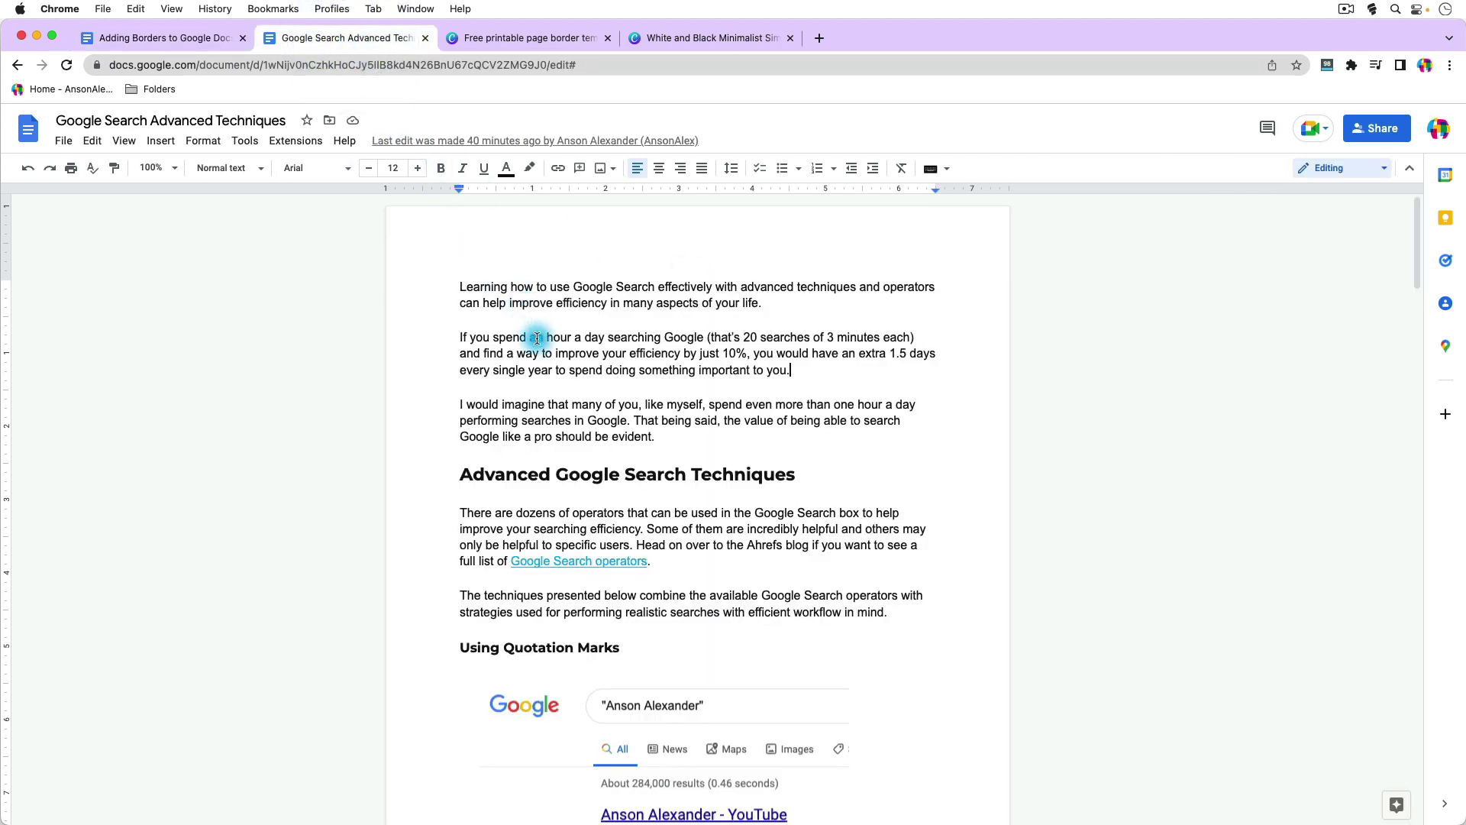
Upload the minimalist border JPEG from the computer into the start of the article
left_click(457, 286)
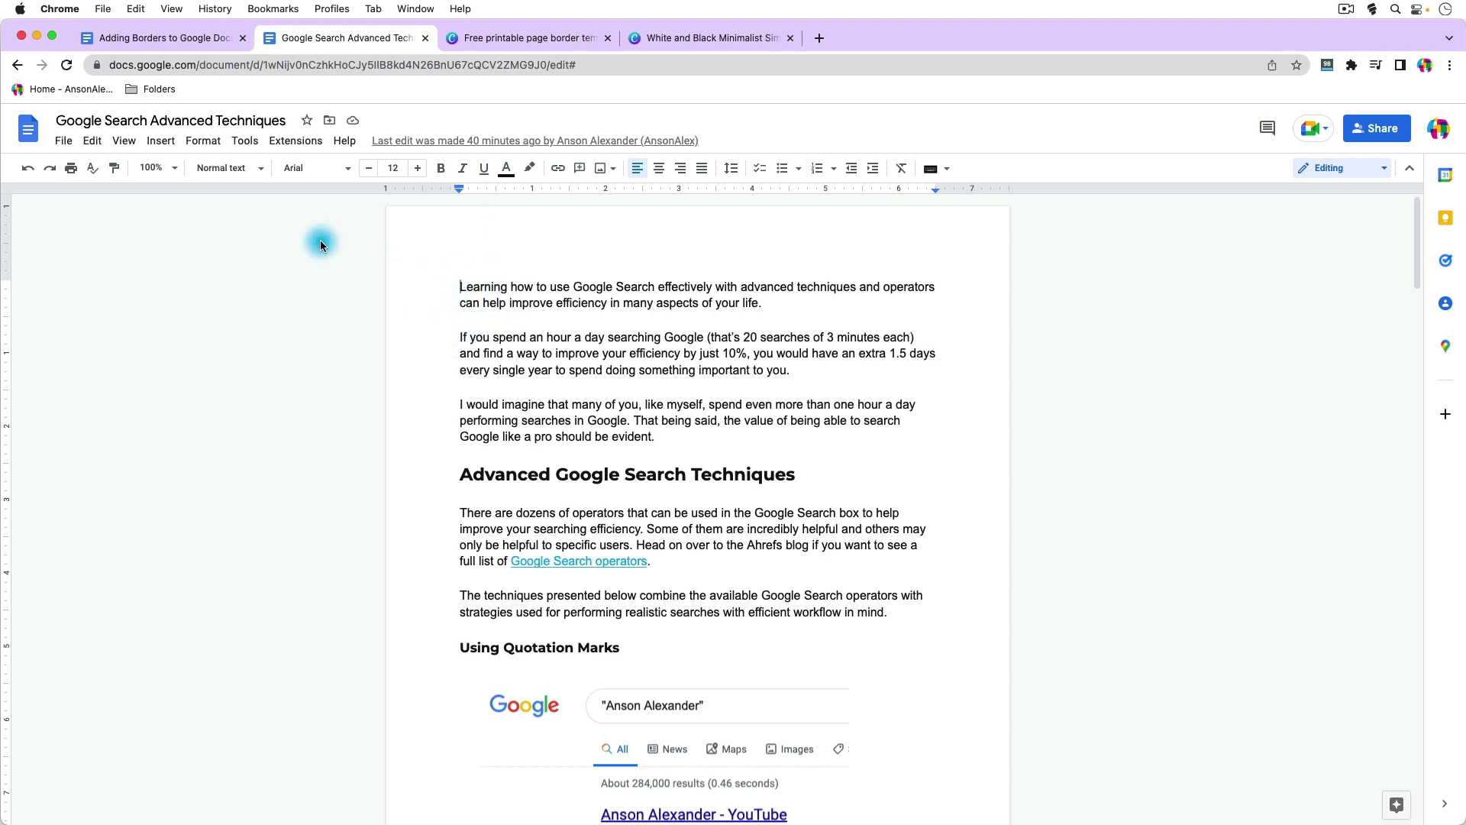
left_click(169, 147)
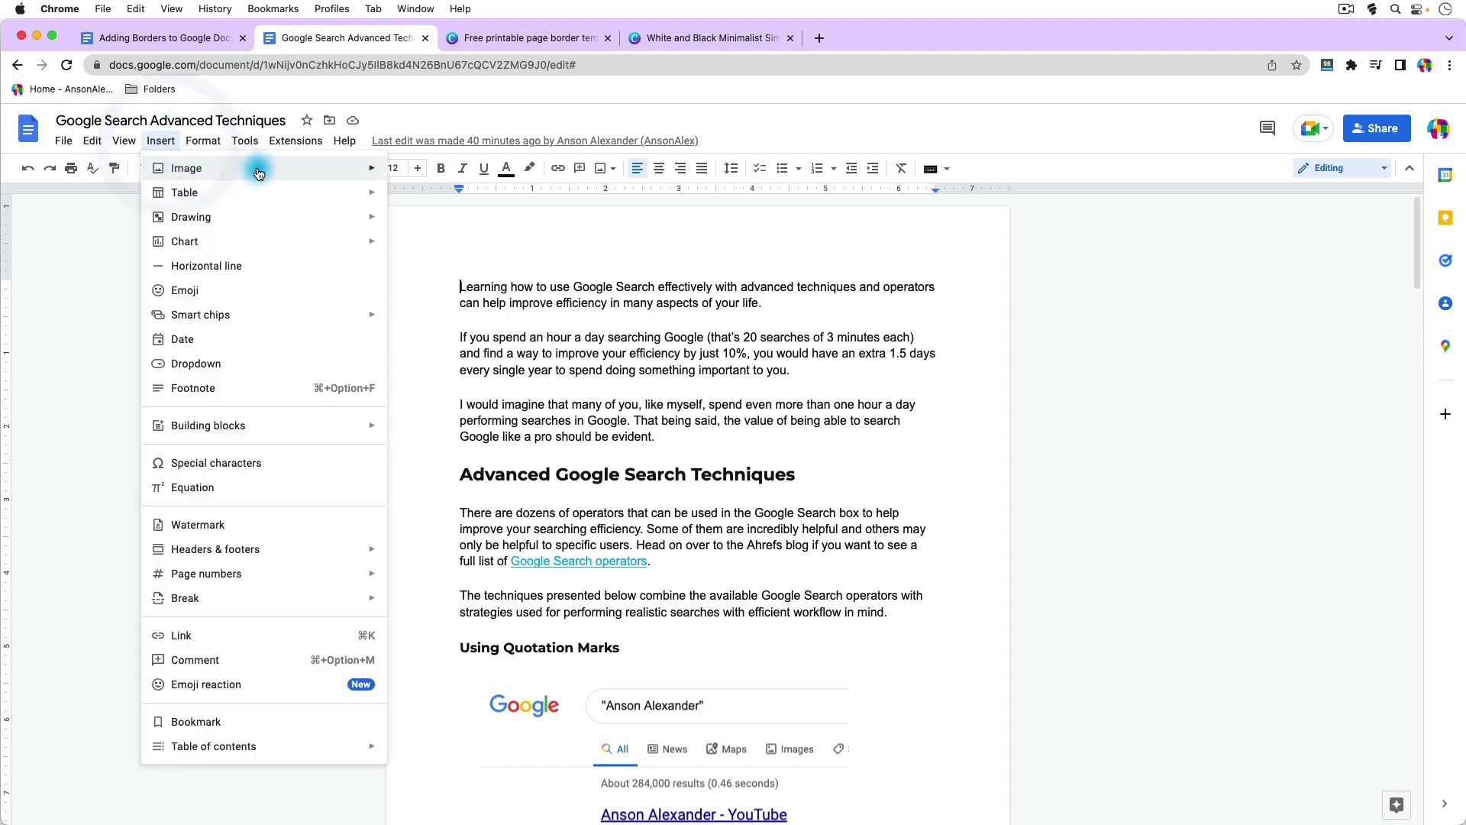
mouse_move(328, 168)
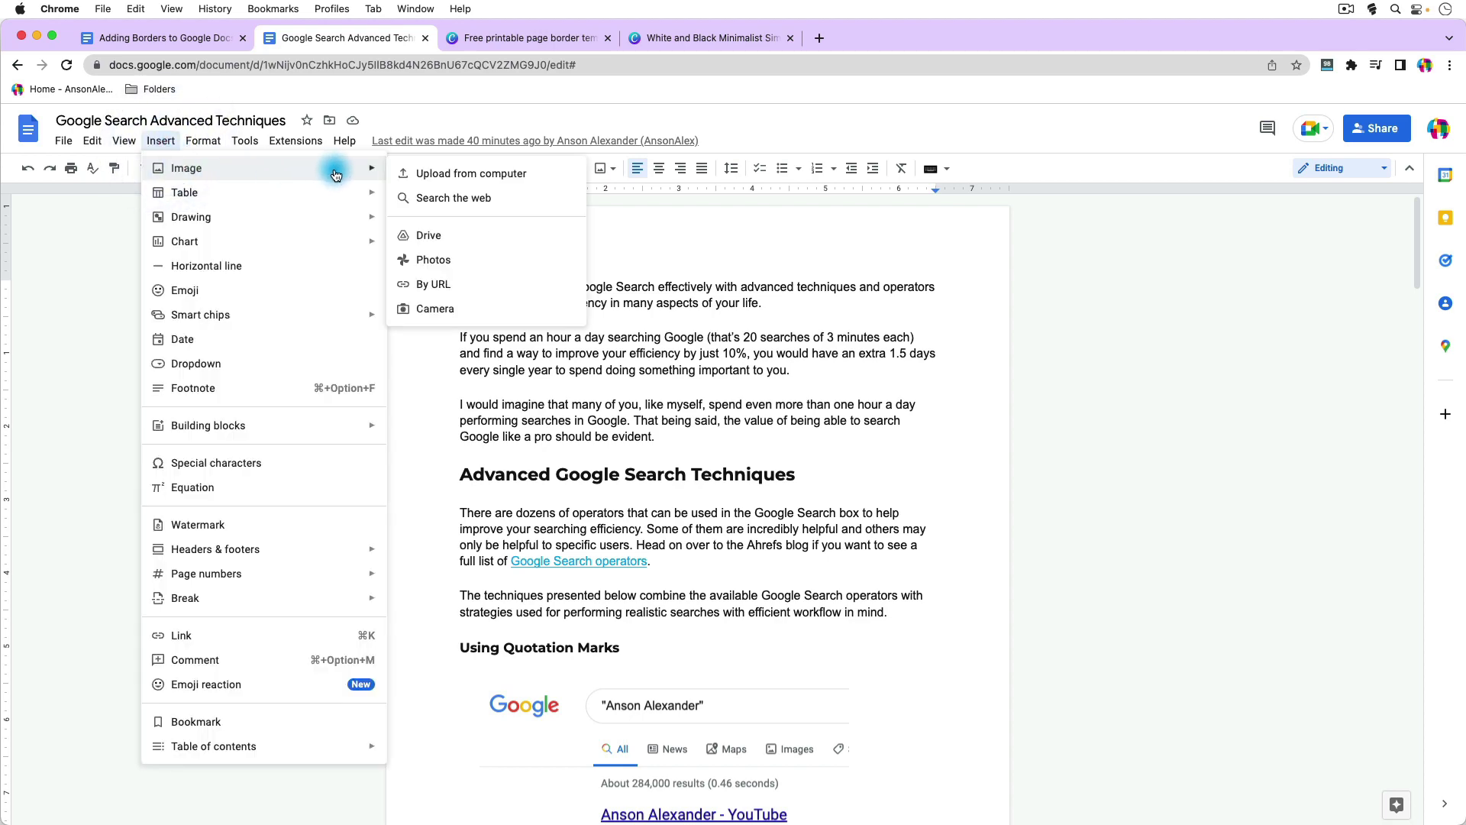
left_click(555, 180)
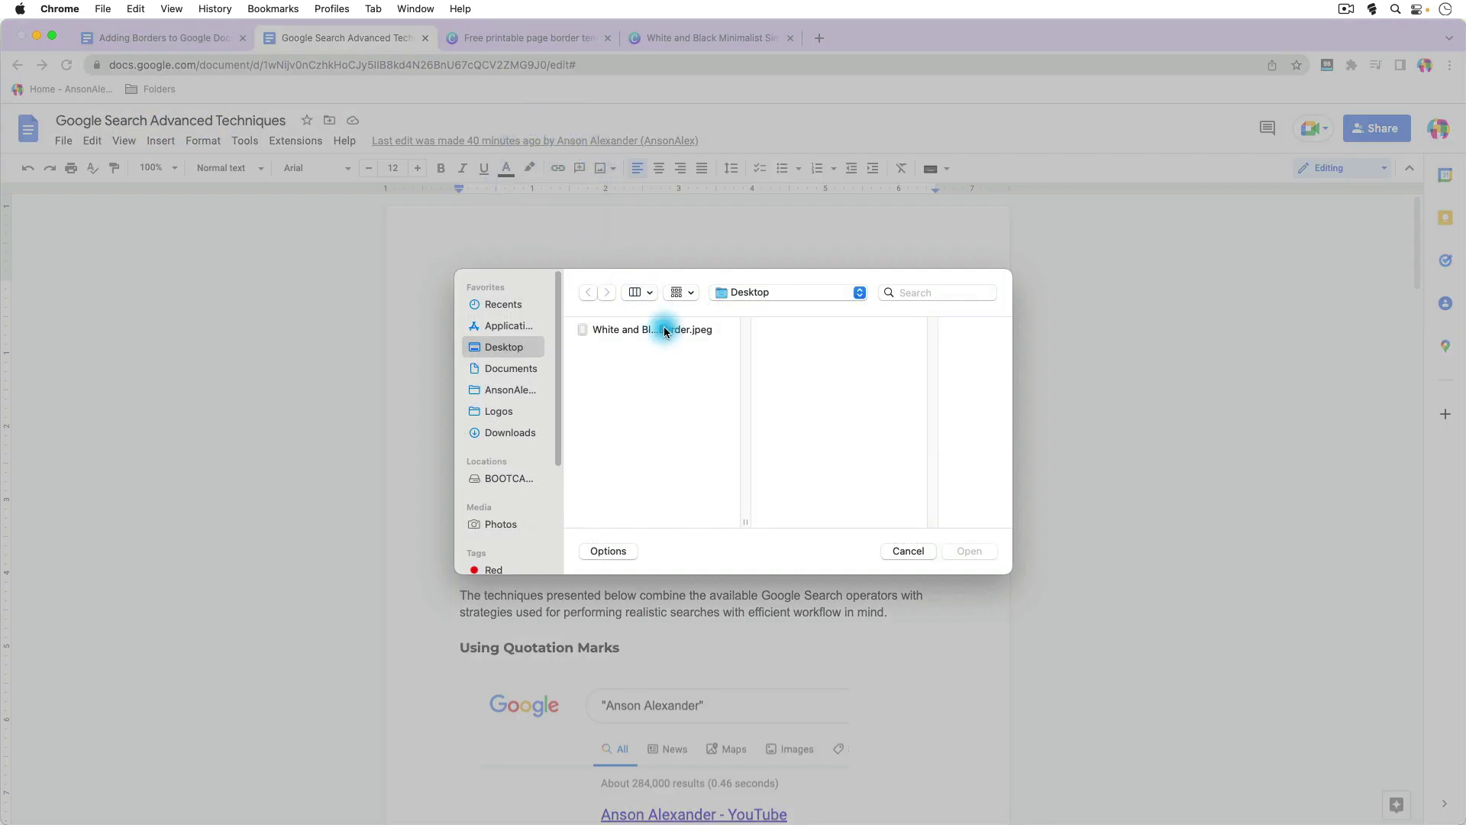
left_click(666, 334)
left_click(973, 555)
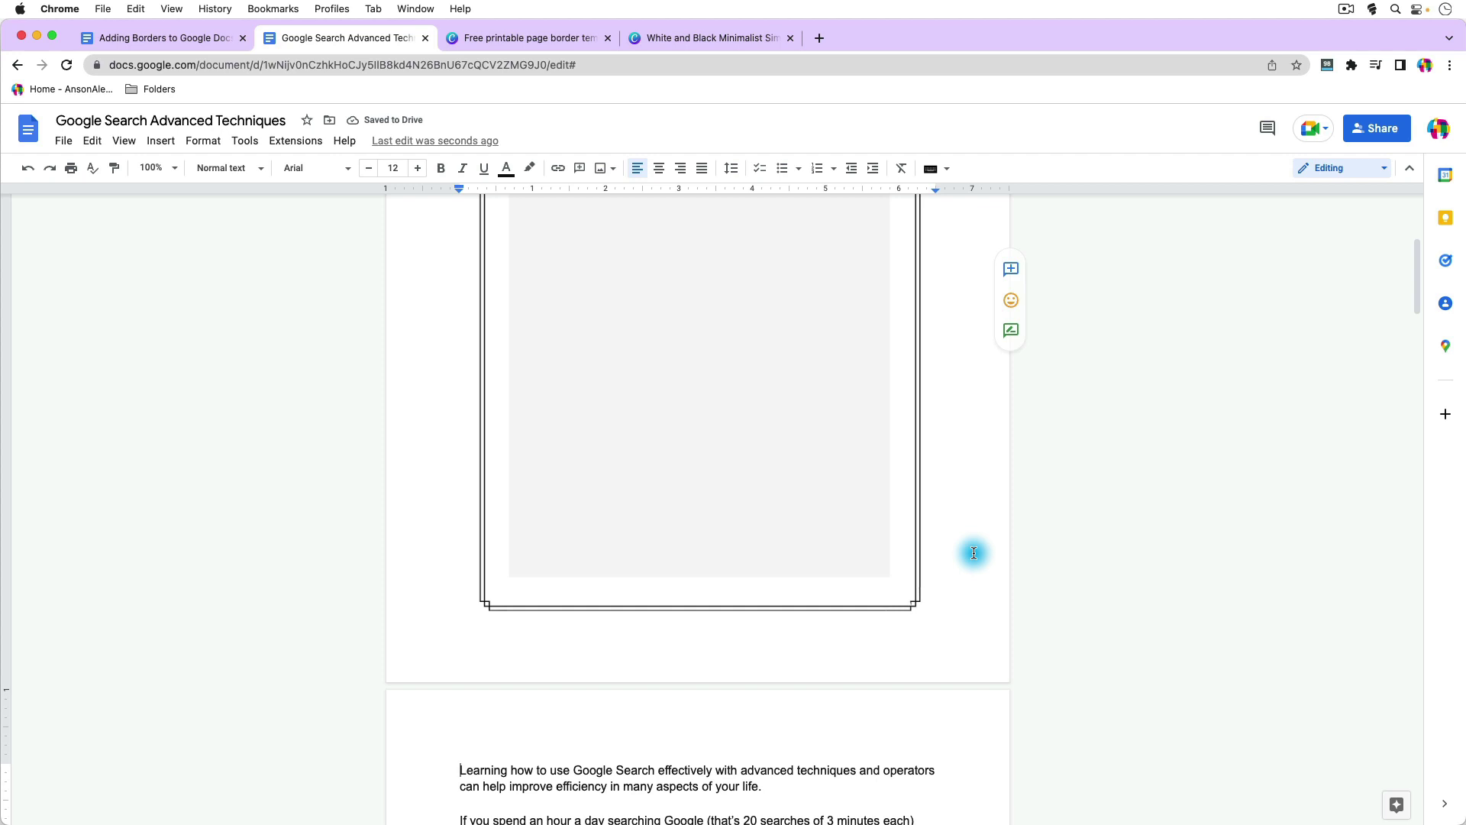
Put the border image behind the text and drag it to the top of page one
scroll(974, 553, "up", 5)
scroll(973, 553, "down", 4)
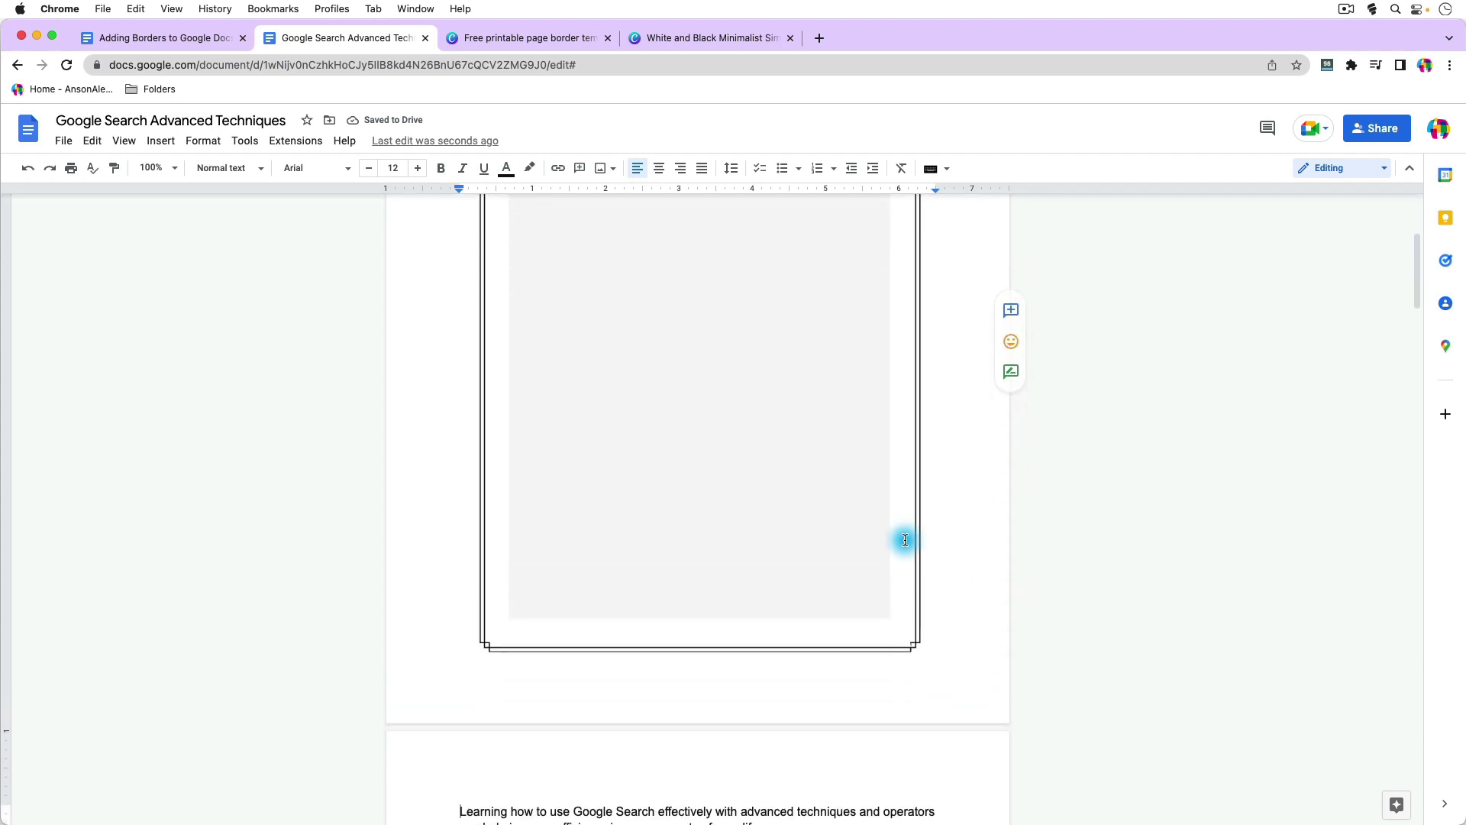
left_click(635, 353)
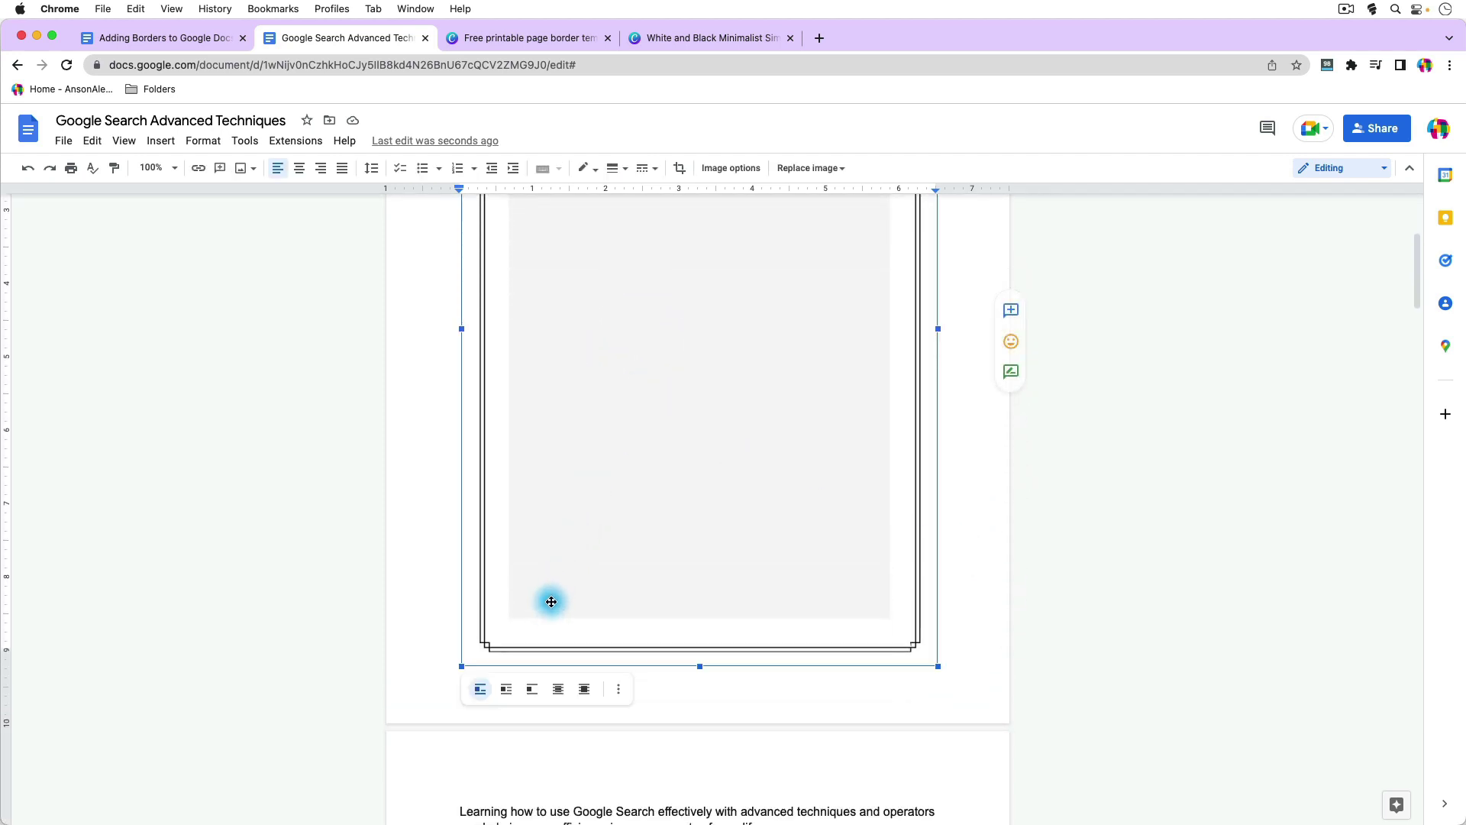
left_click(558, 692)
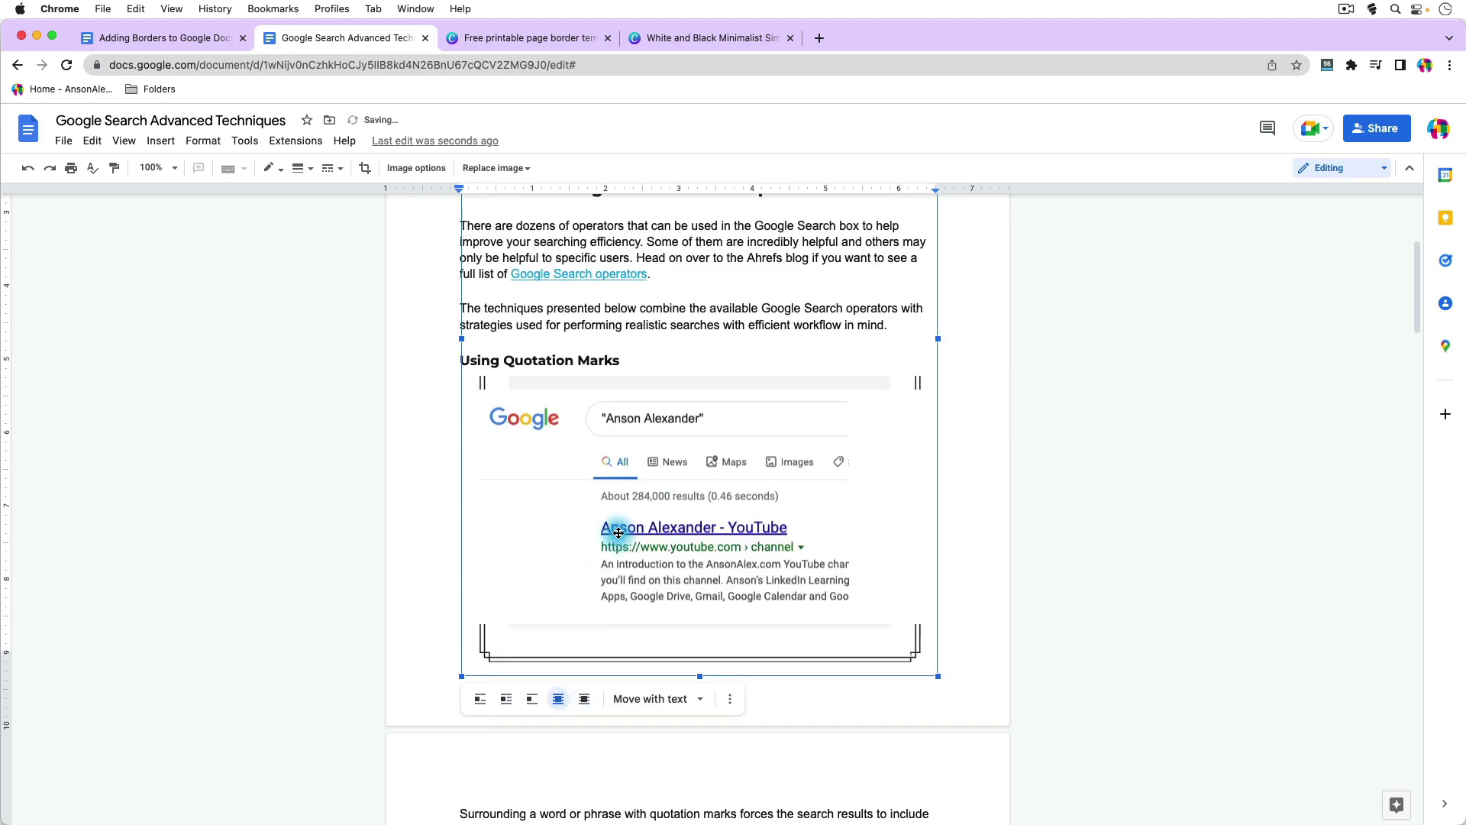
left_click_drag(615, 627, 618, 533)
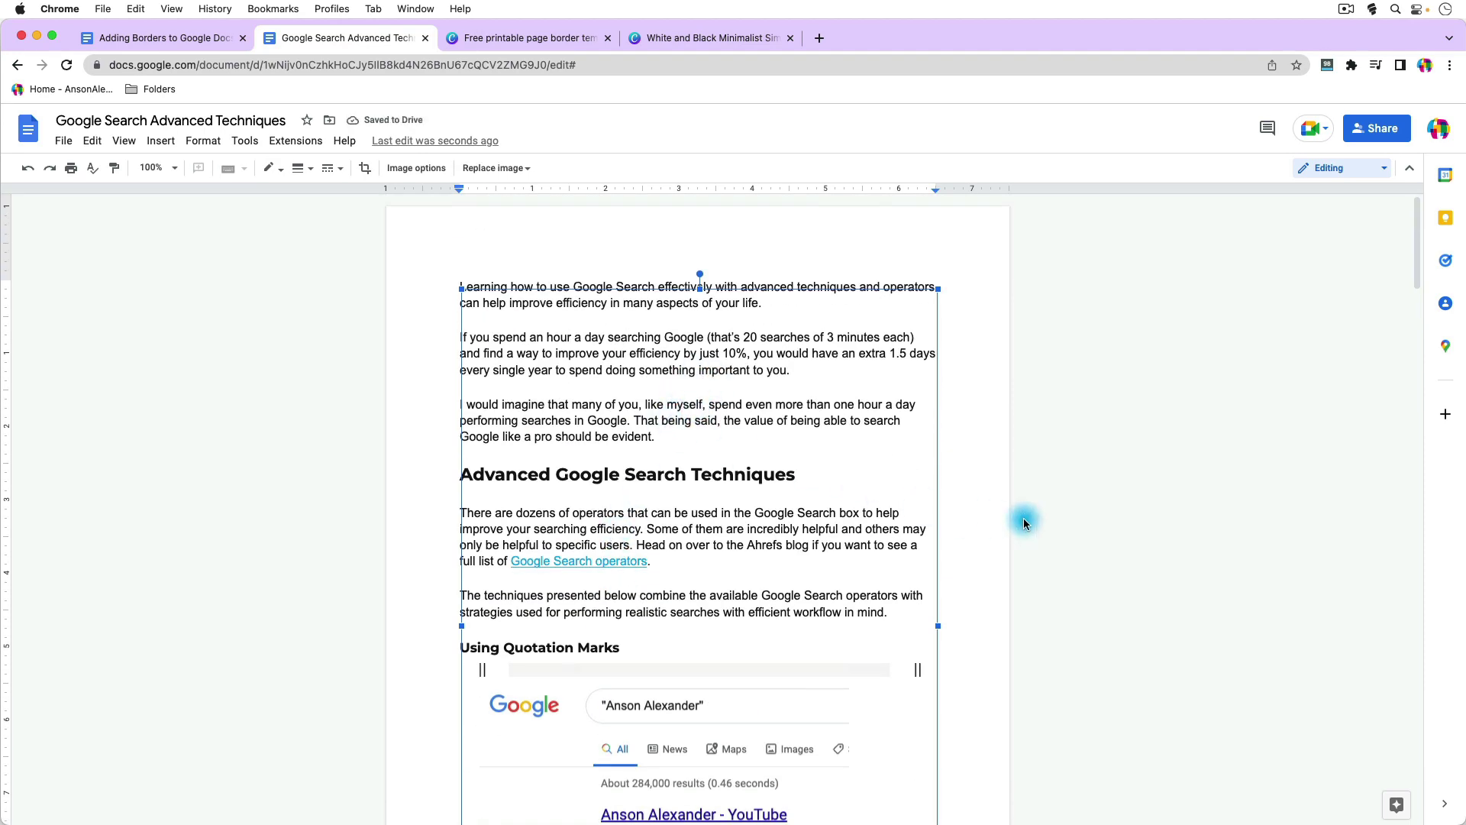
Fix the border image's position on the page
scroll(1026, 521, "down", 5)
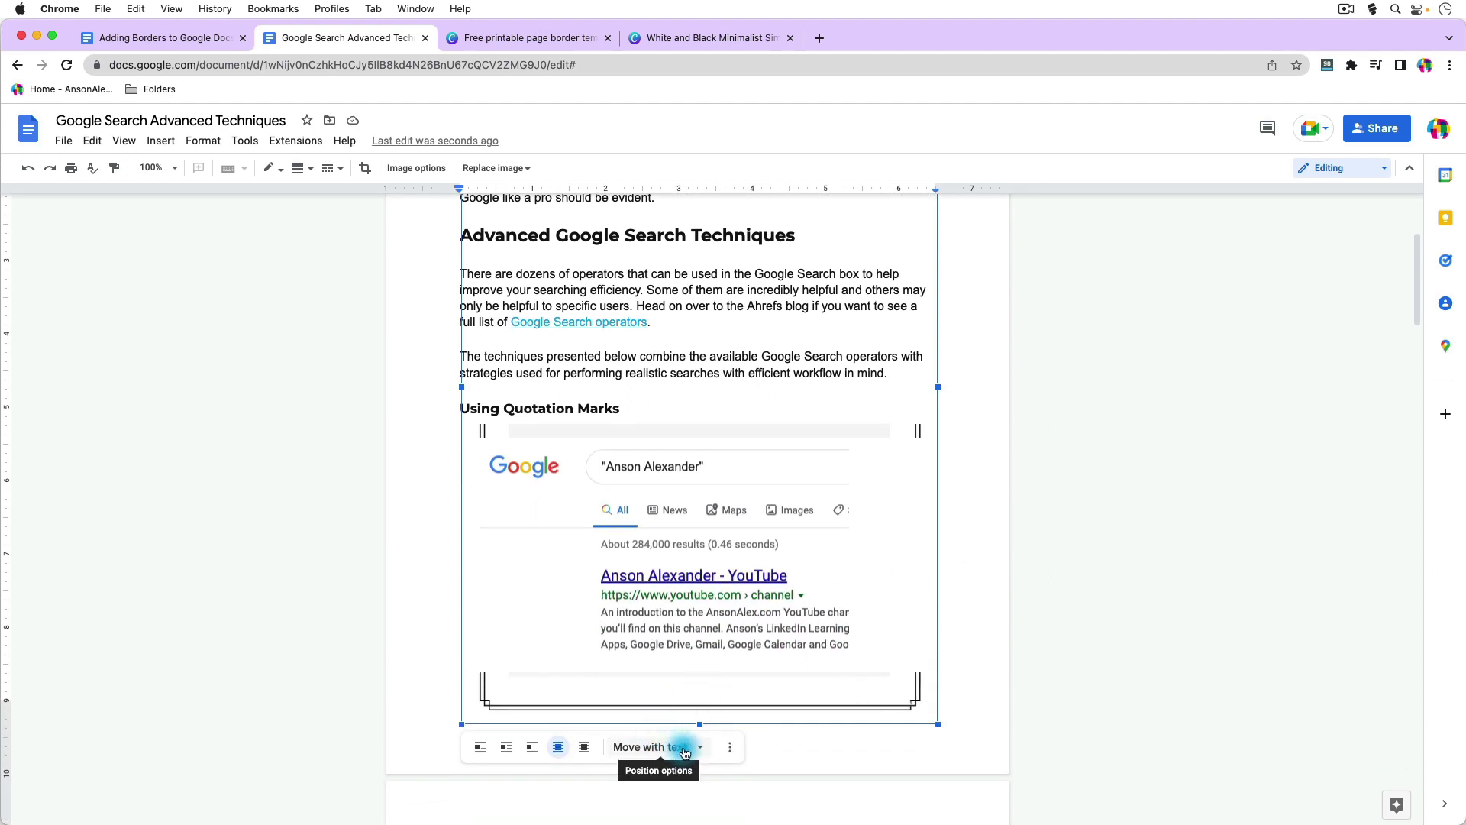
left_click(685, 754)
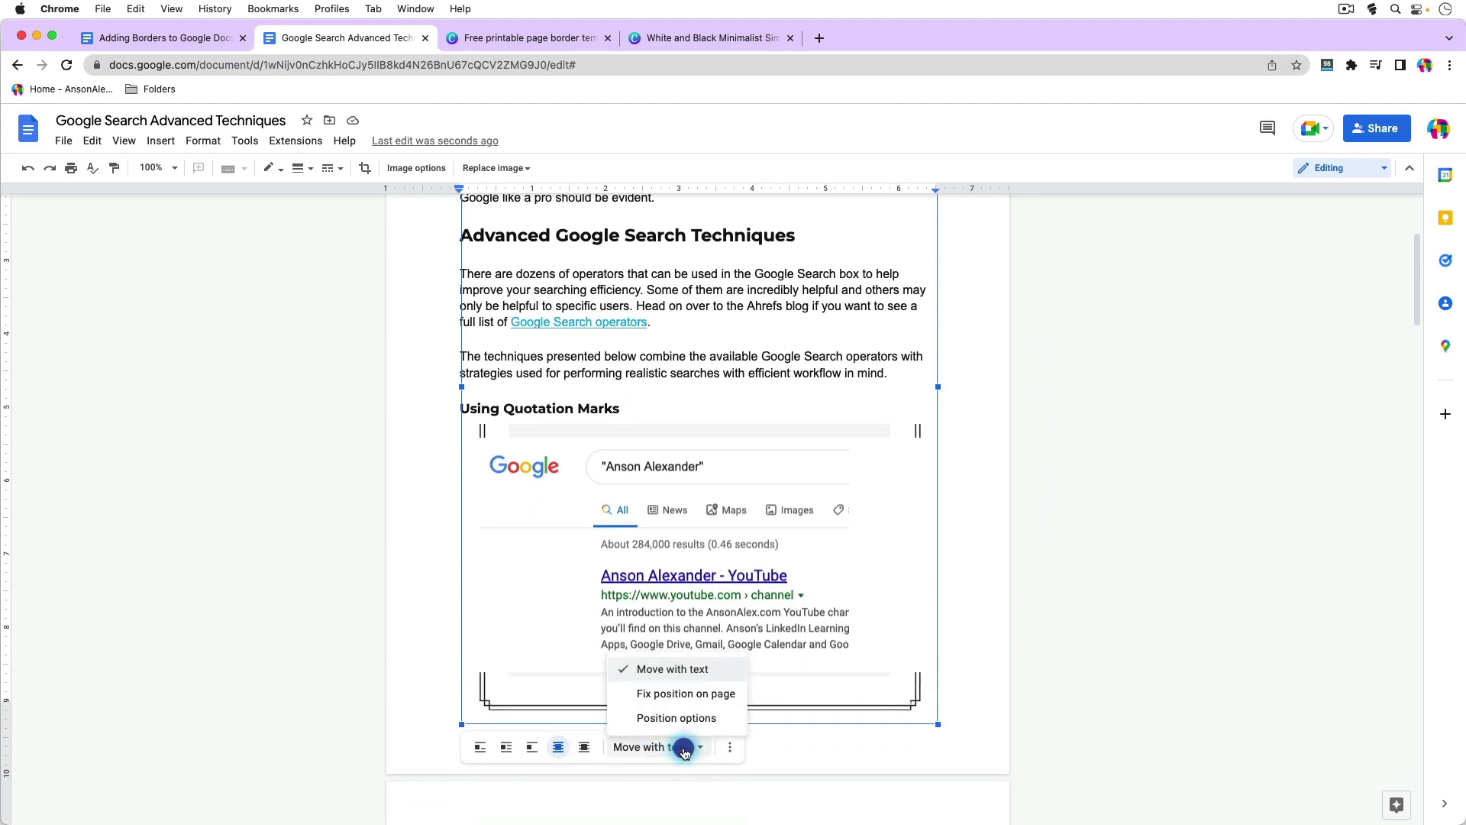
left_click(688, 699)
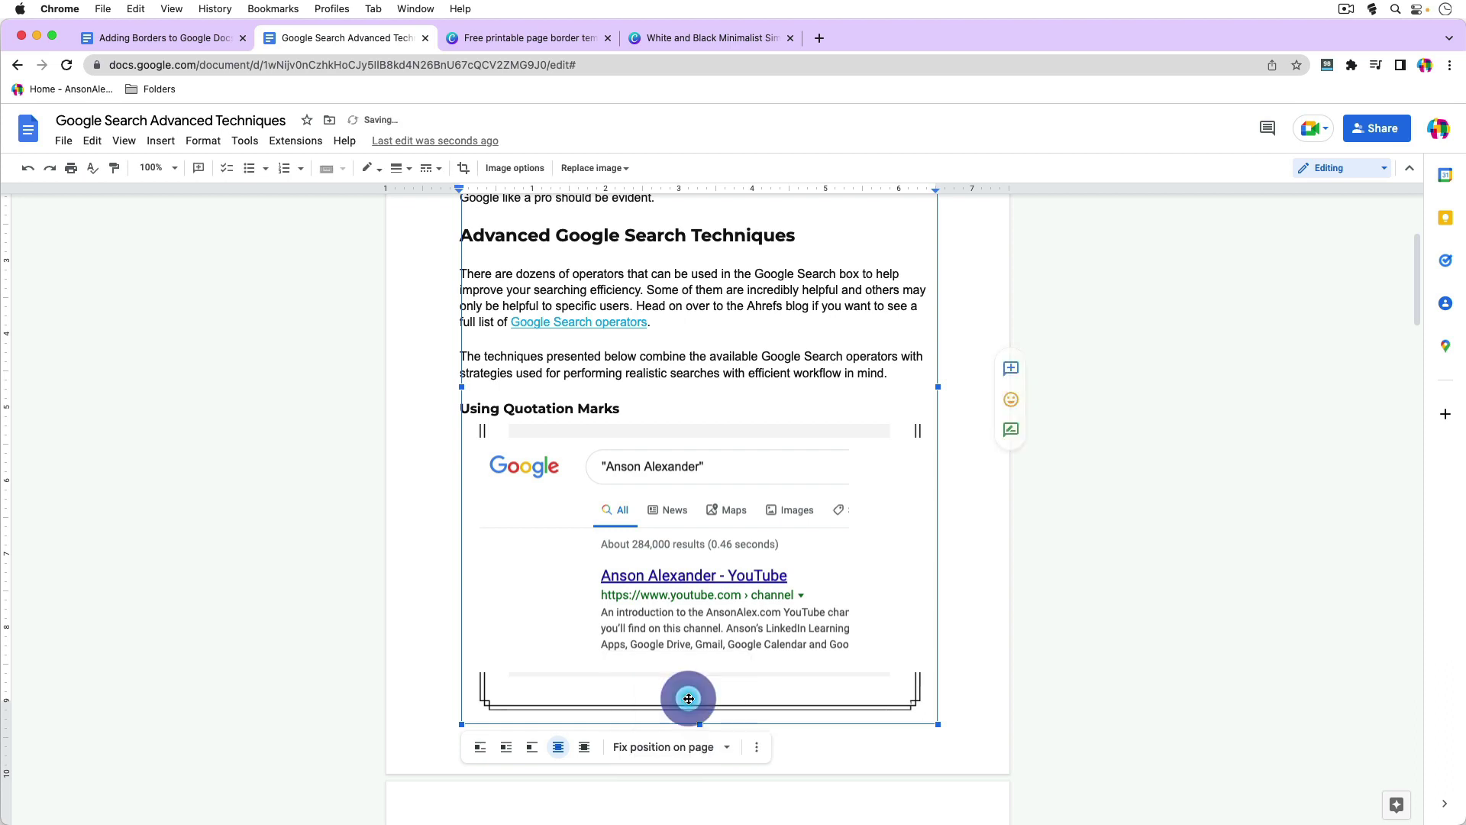
left_click(757, 747)
Widen the border image to 8.2 in with the Image options width spinner
left_click(787, 718)
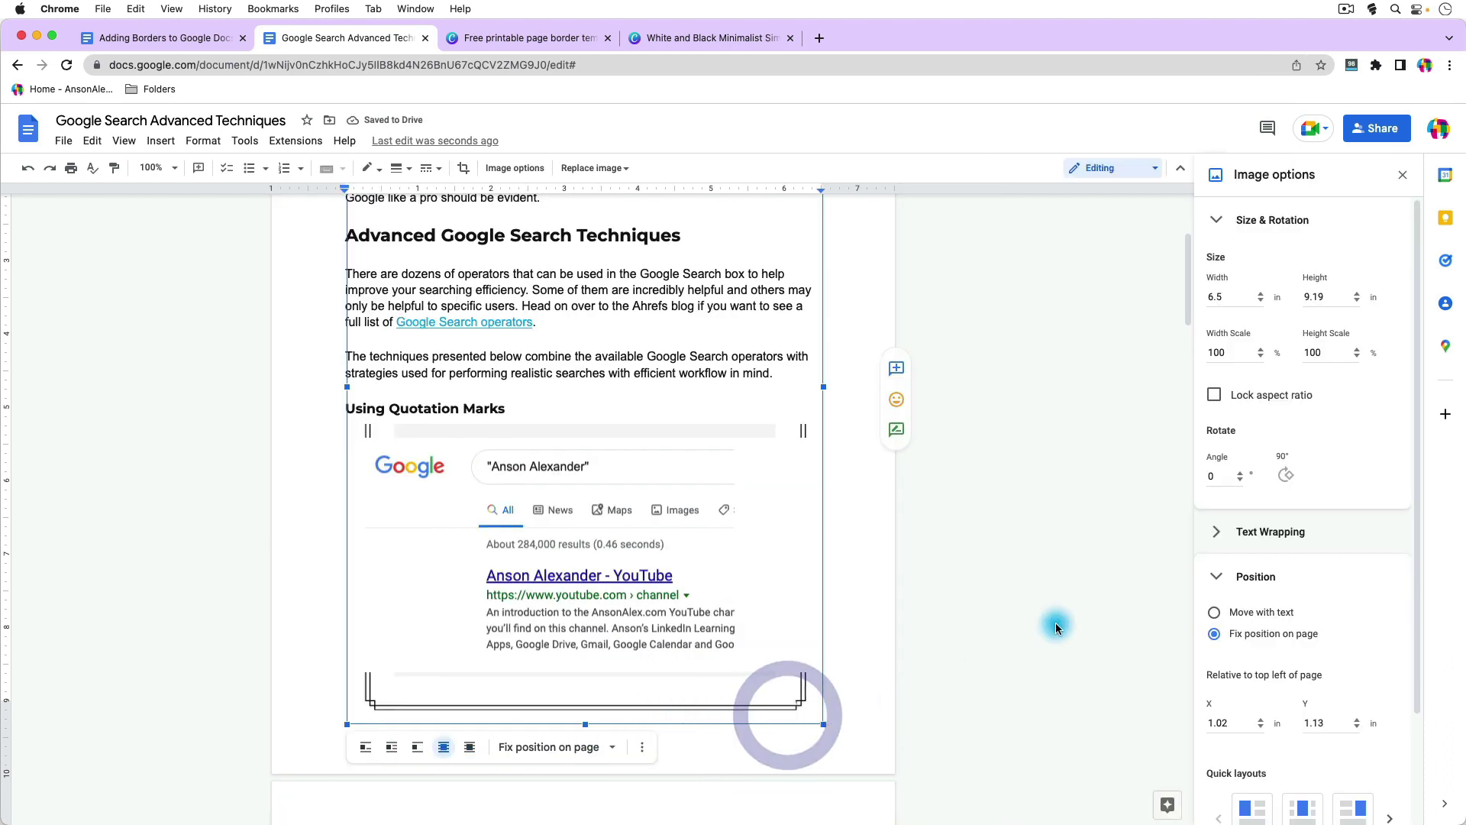
scroll(1166, 423, "up", 5)
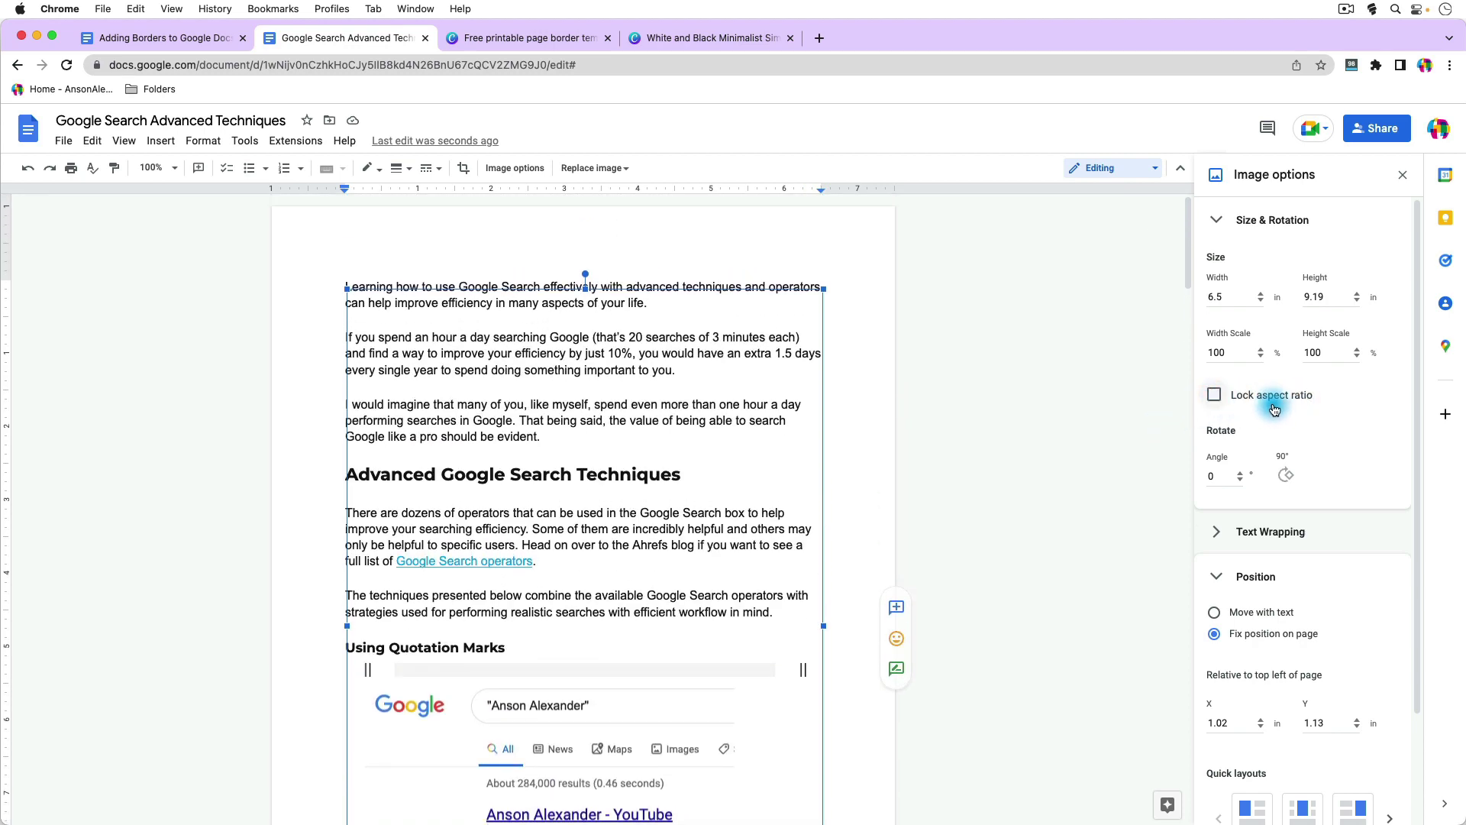
left_click(1261, 294)
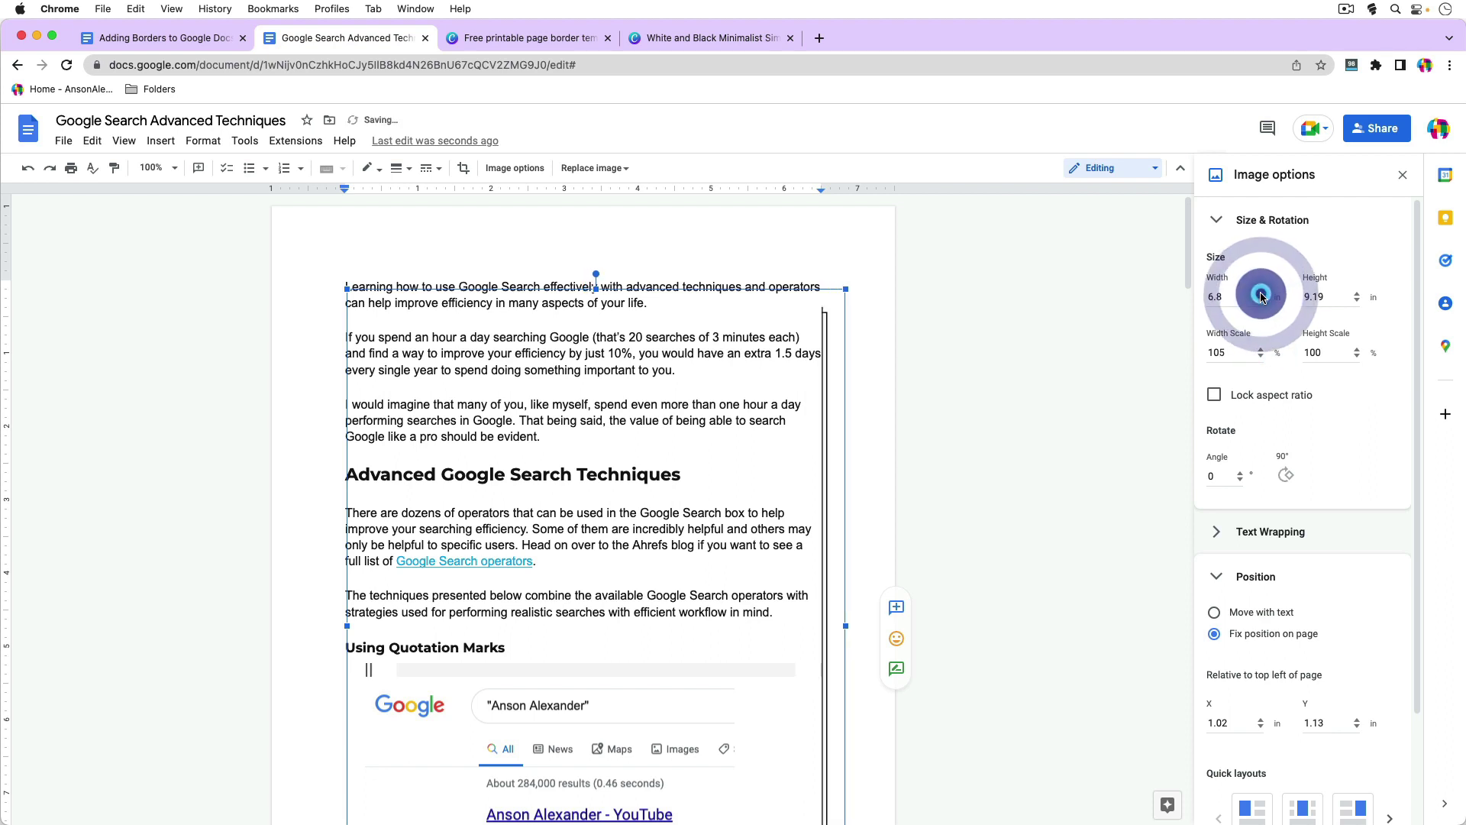
left_click(1261, 294)
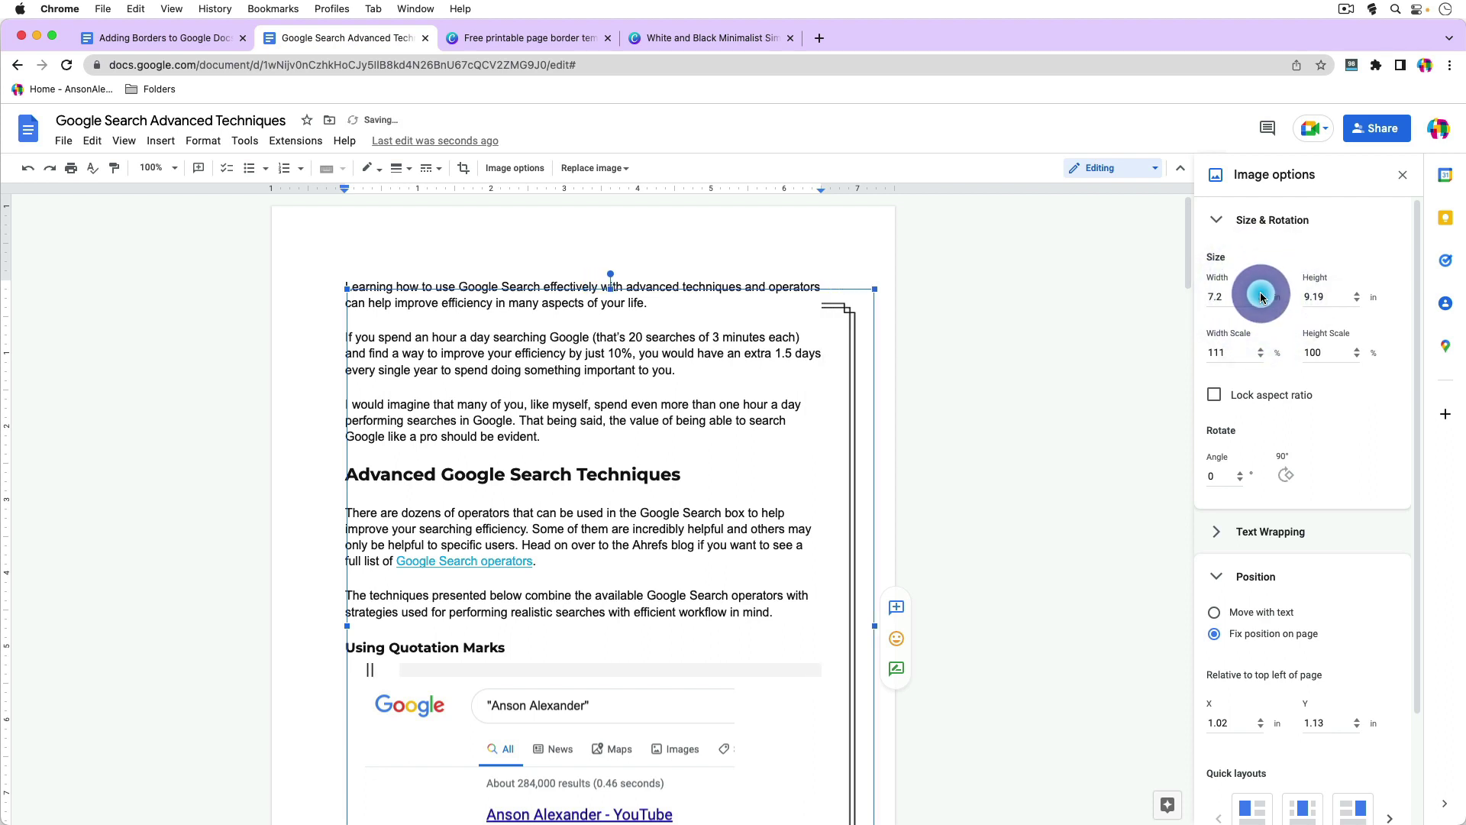
left_click(1261, 294)
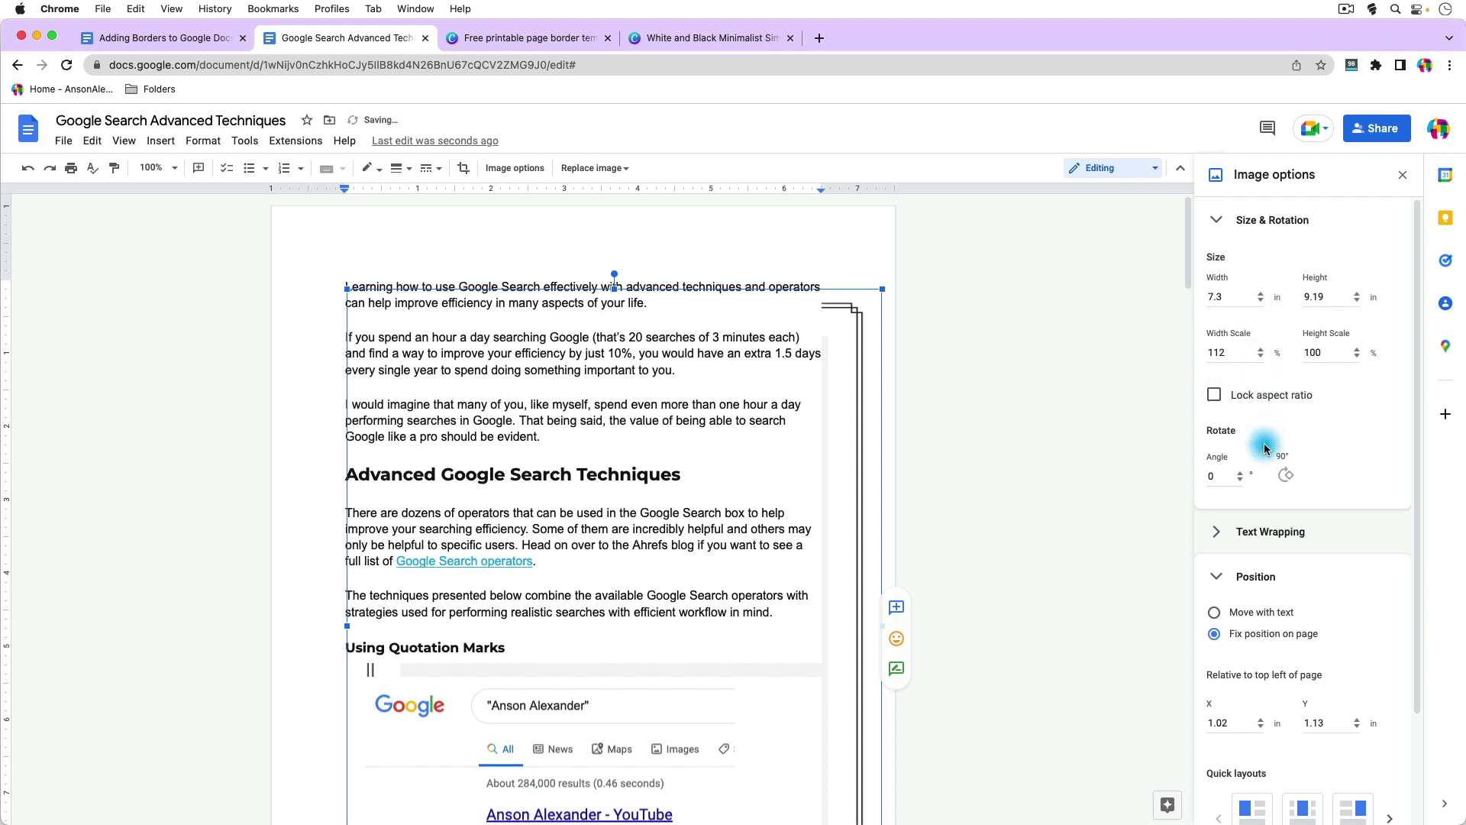
scroll(1309, 550, "down", 2)
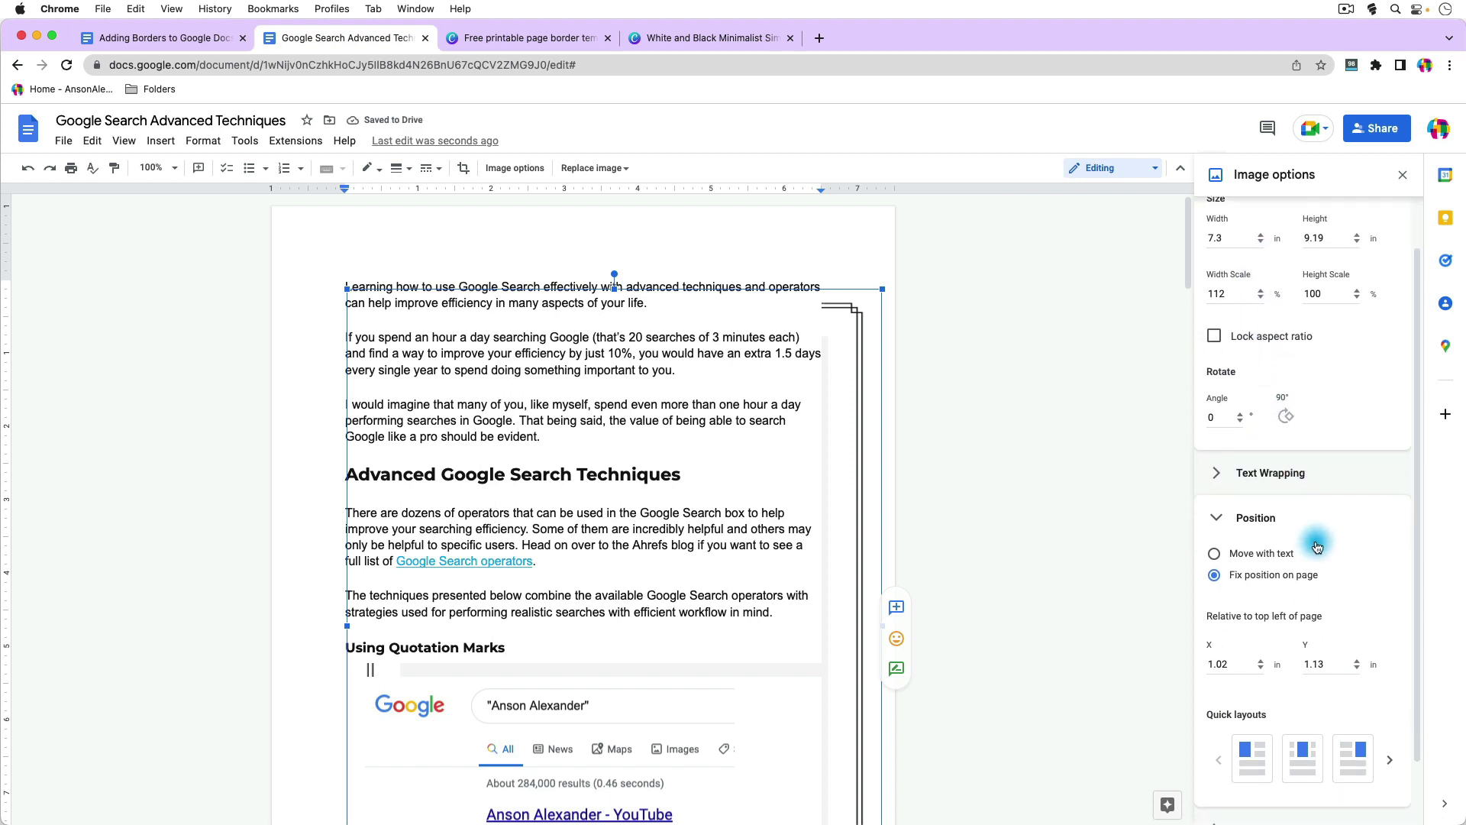
left_click(1308, 762)
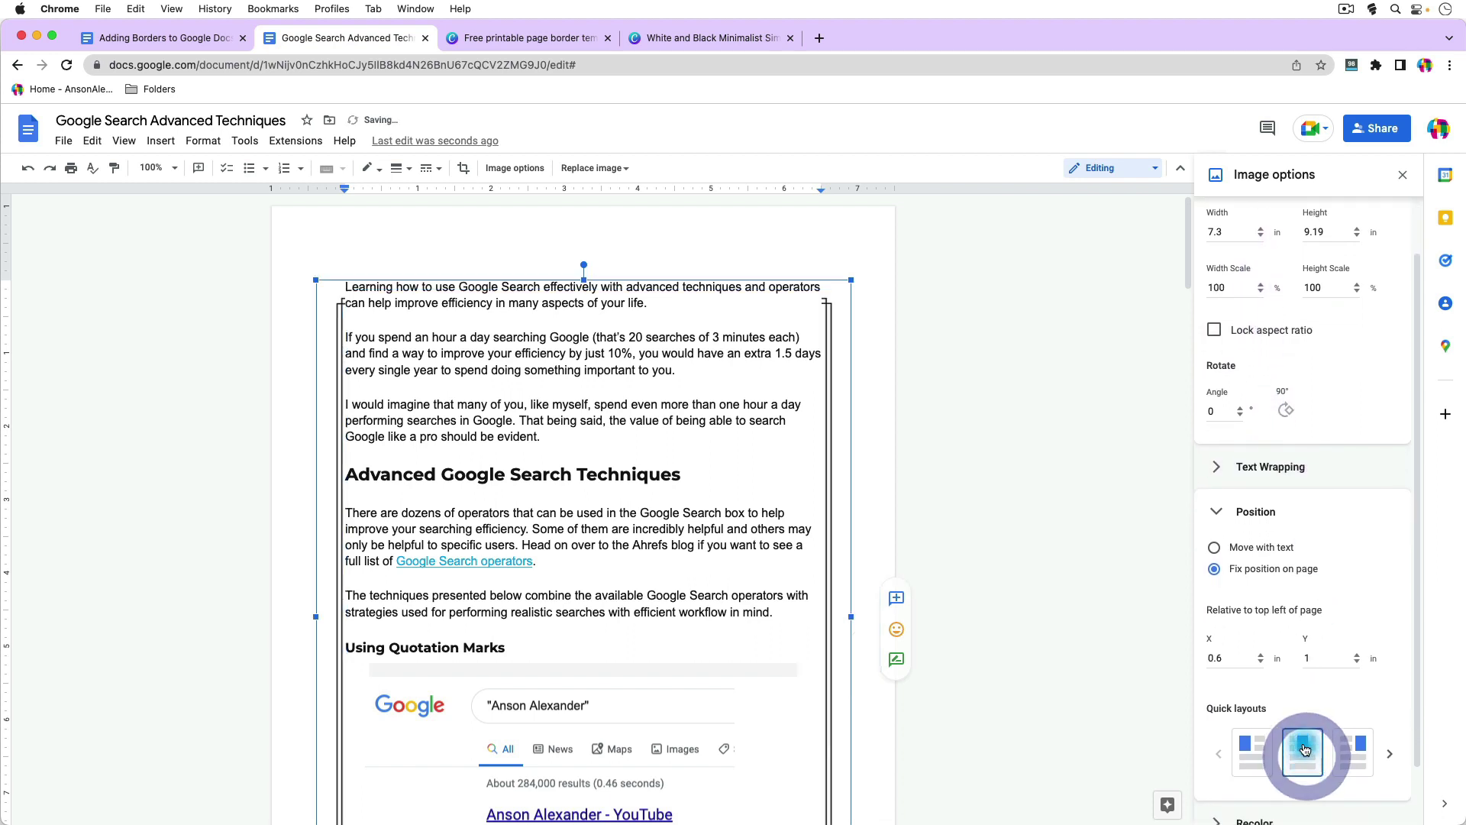
scroll(1309, 470, "up", 2)
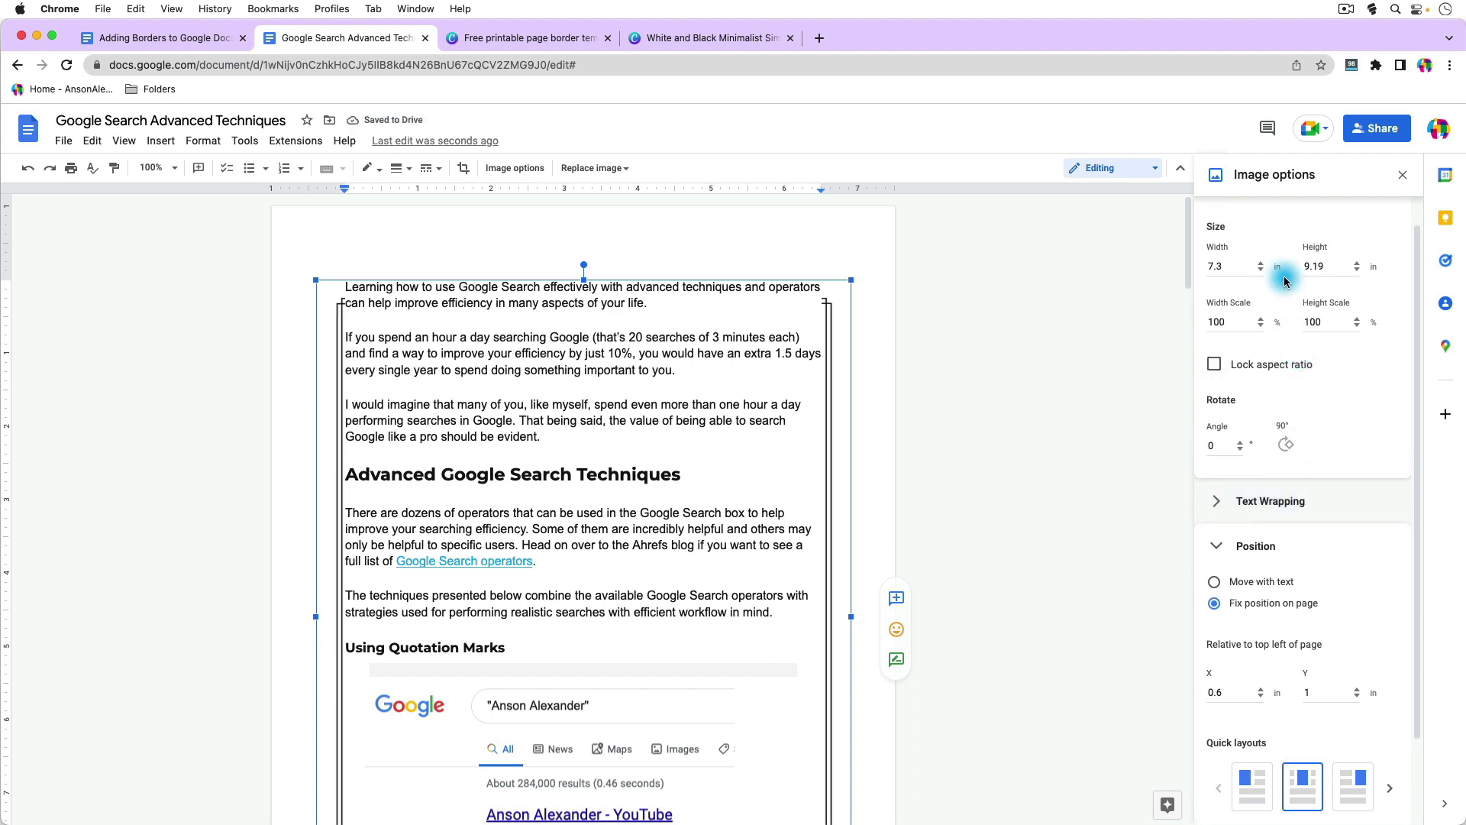
left_click(1261, 264)
left_click(1261, 264)
left_click(1261, 263)
left_click(1261, 263)
left_click(1261, 264)
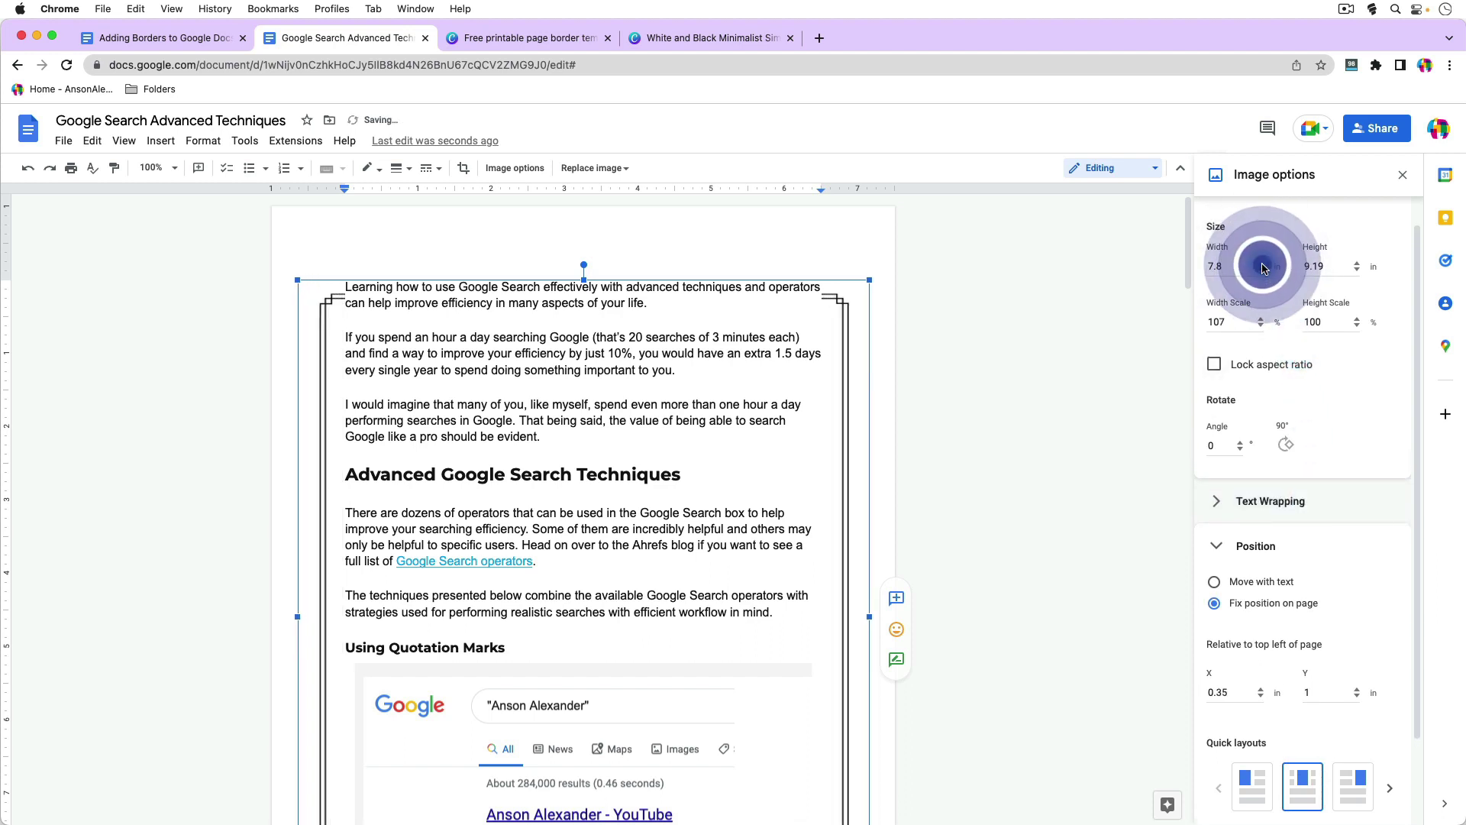
left_click(1261, 264)
left_click(1261, 263)
left_click(1261, 264)
left_click(1261, 264)
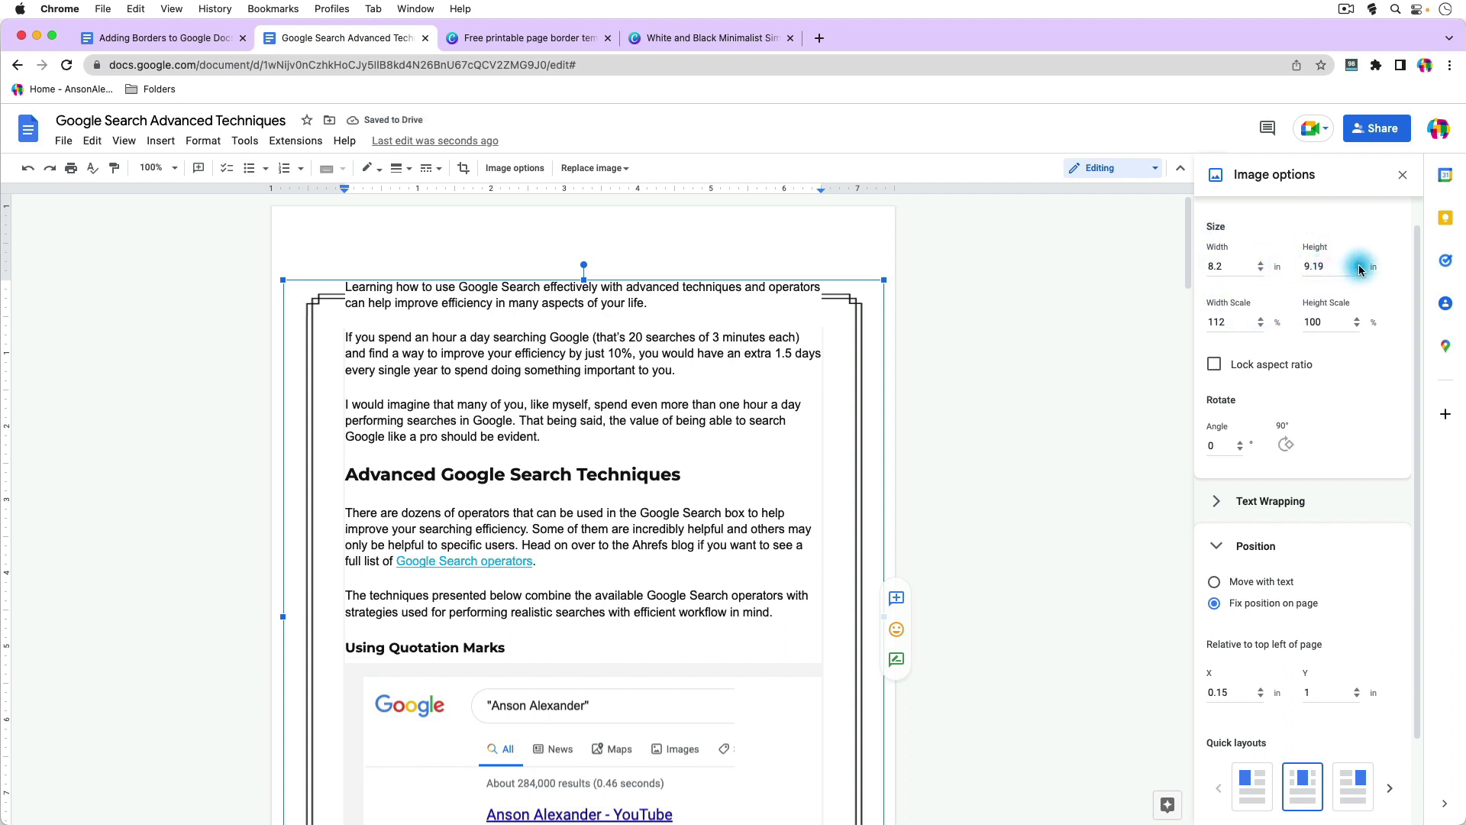
Make the border image 10.39 in tall and move it up to 0.1 in from the page top
left_click(1357, 263)
left_click(1358, 264)
left_click(1358, 263)
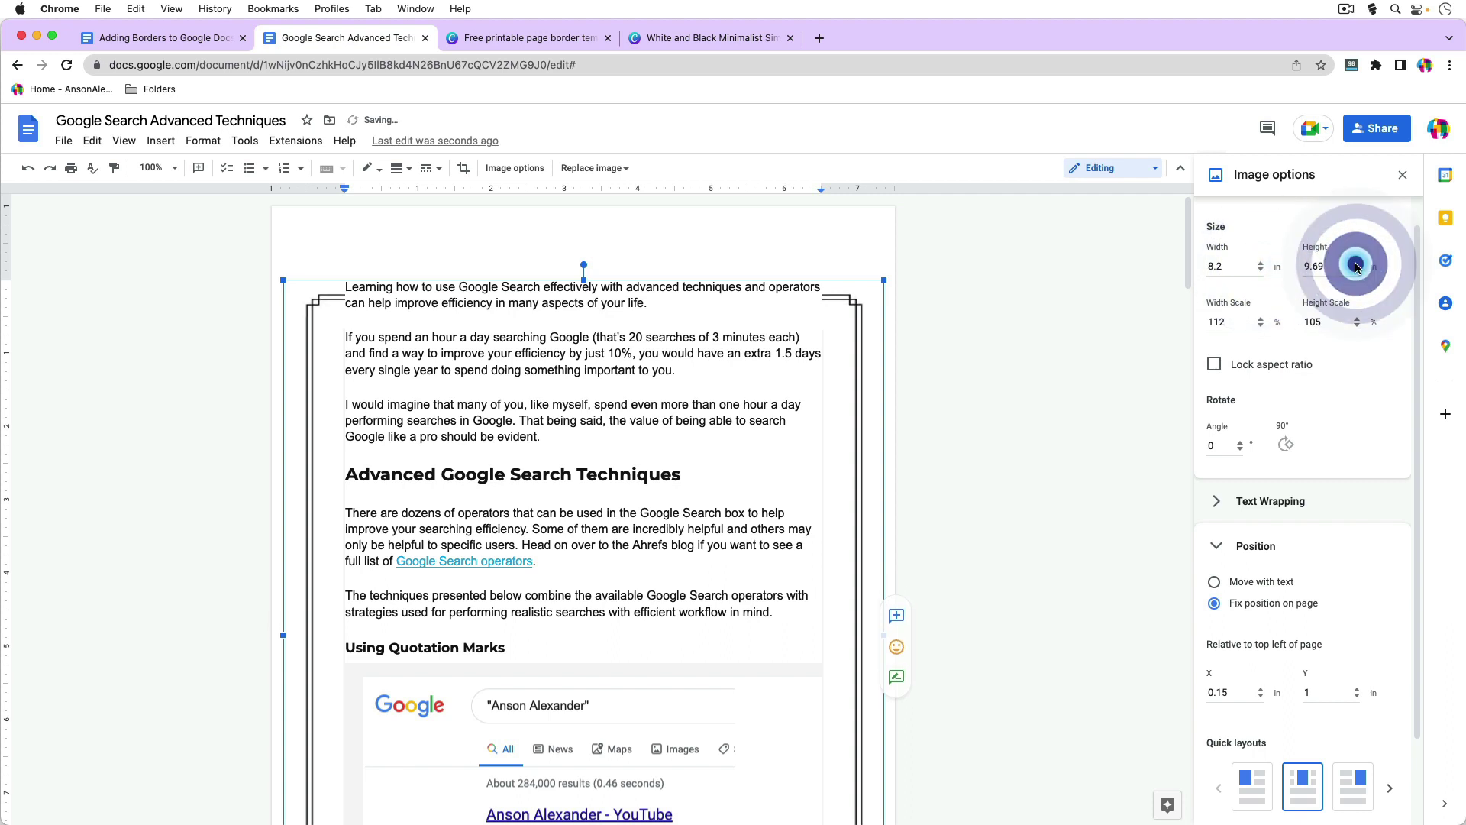
left_click(1357, 263)
left_click(1357, 264)
left_click(1358, 263)
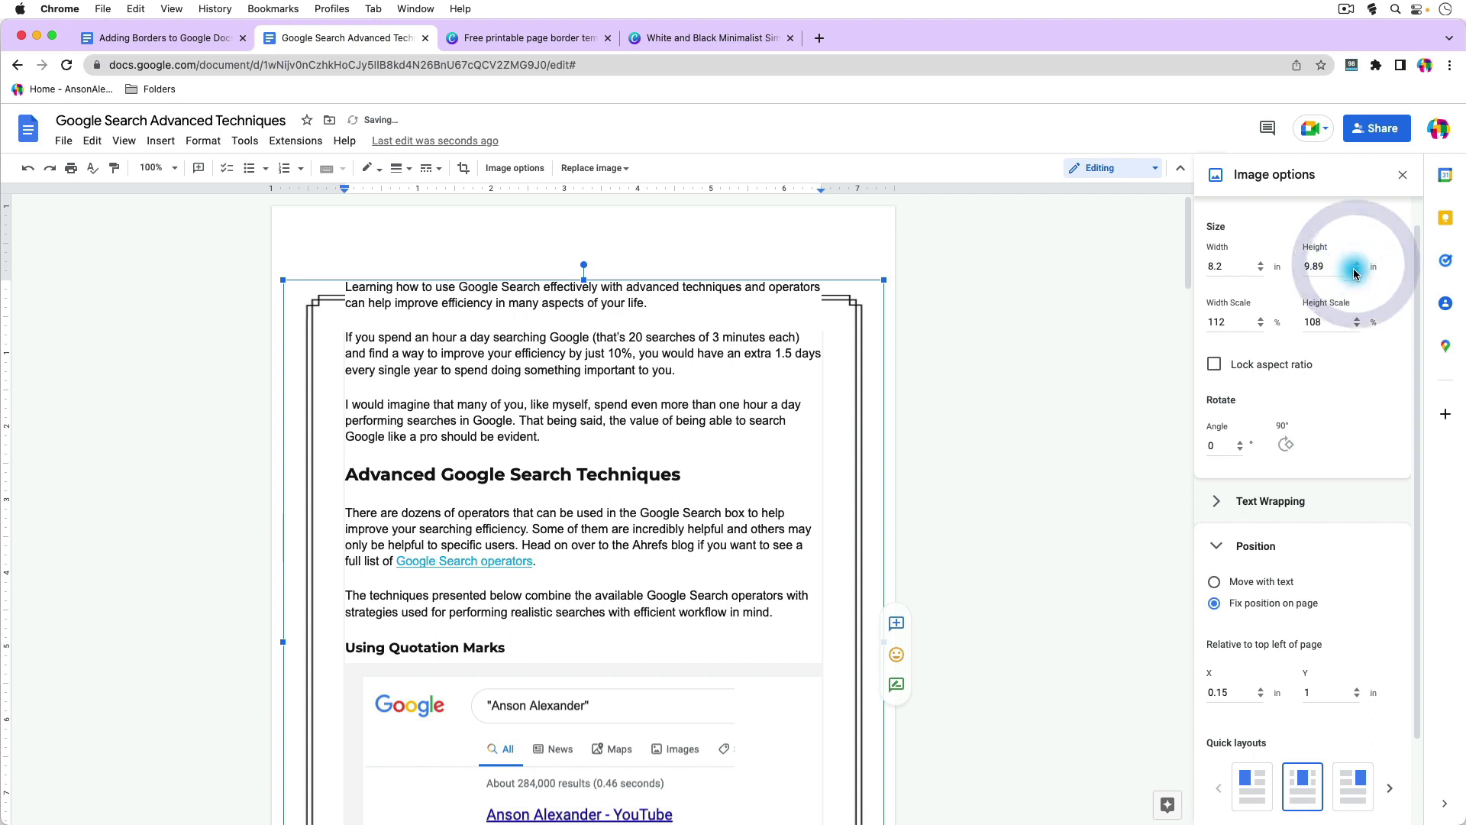
left_click(1357, 699)
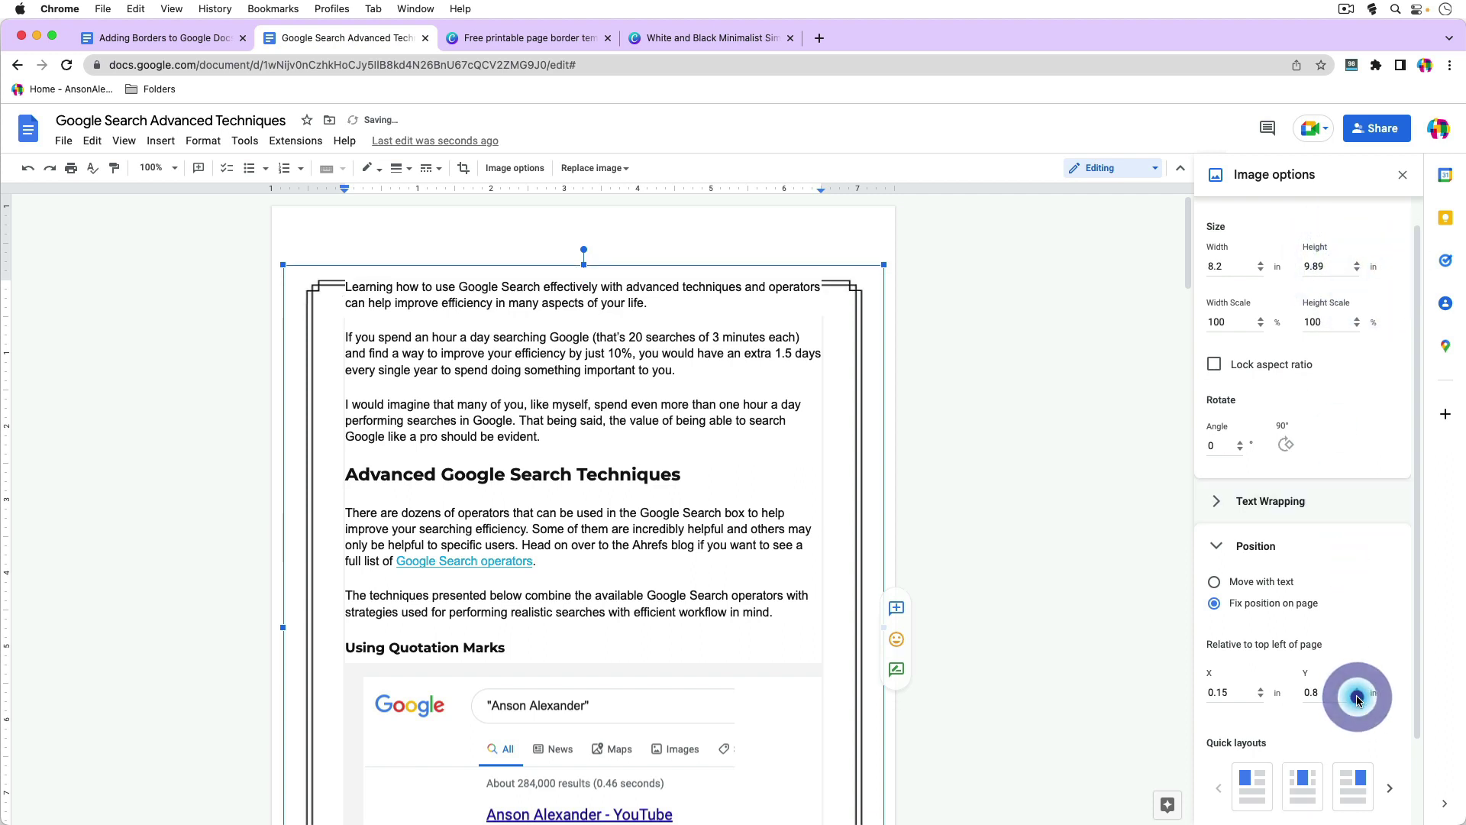
left_click(1357, 699)
left_click(1357, 699)
left_click(1357, 699)
left_click(1358, 699)
left_click(1358, 698)
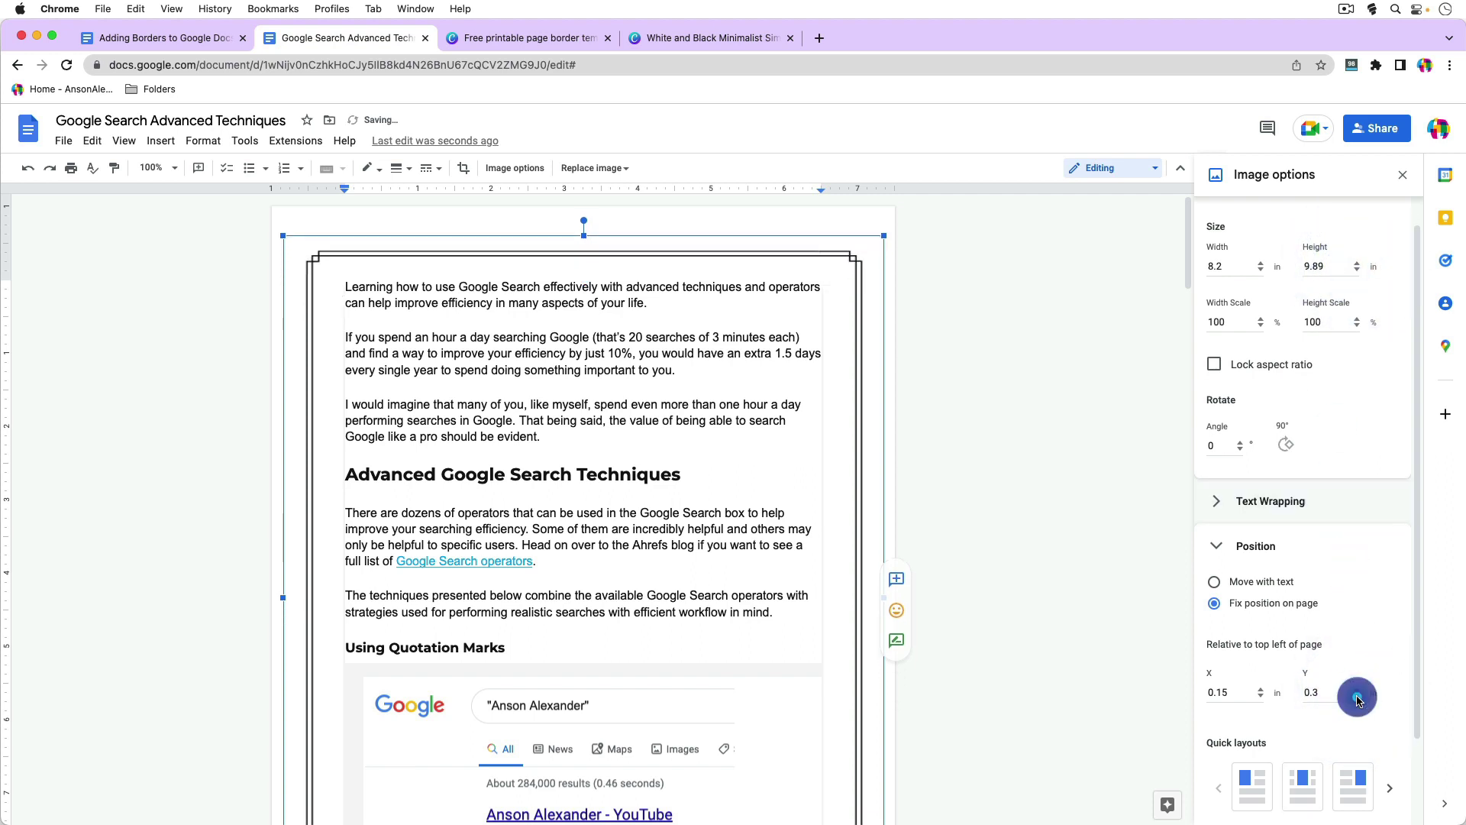
left_click(1357, 697)
left_click(1357, 698)
left_click(1357, 697)
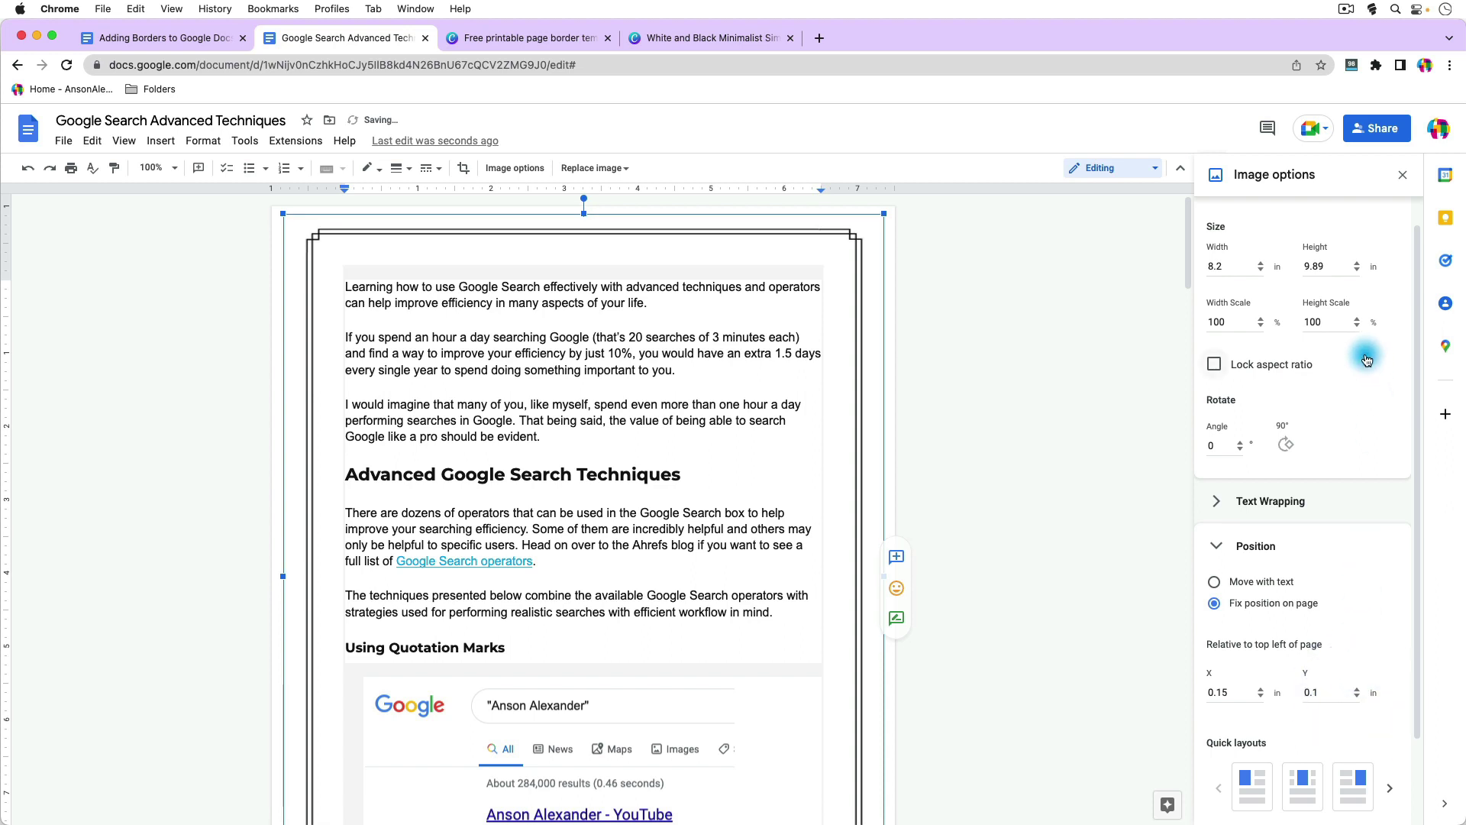
left_click(1357, 264)
left_click(1357, 264)
left_click(1358, 263)
left_click(1357, 263)
left_click(1357, 264)
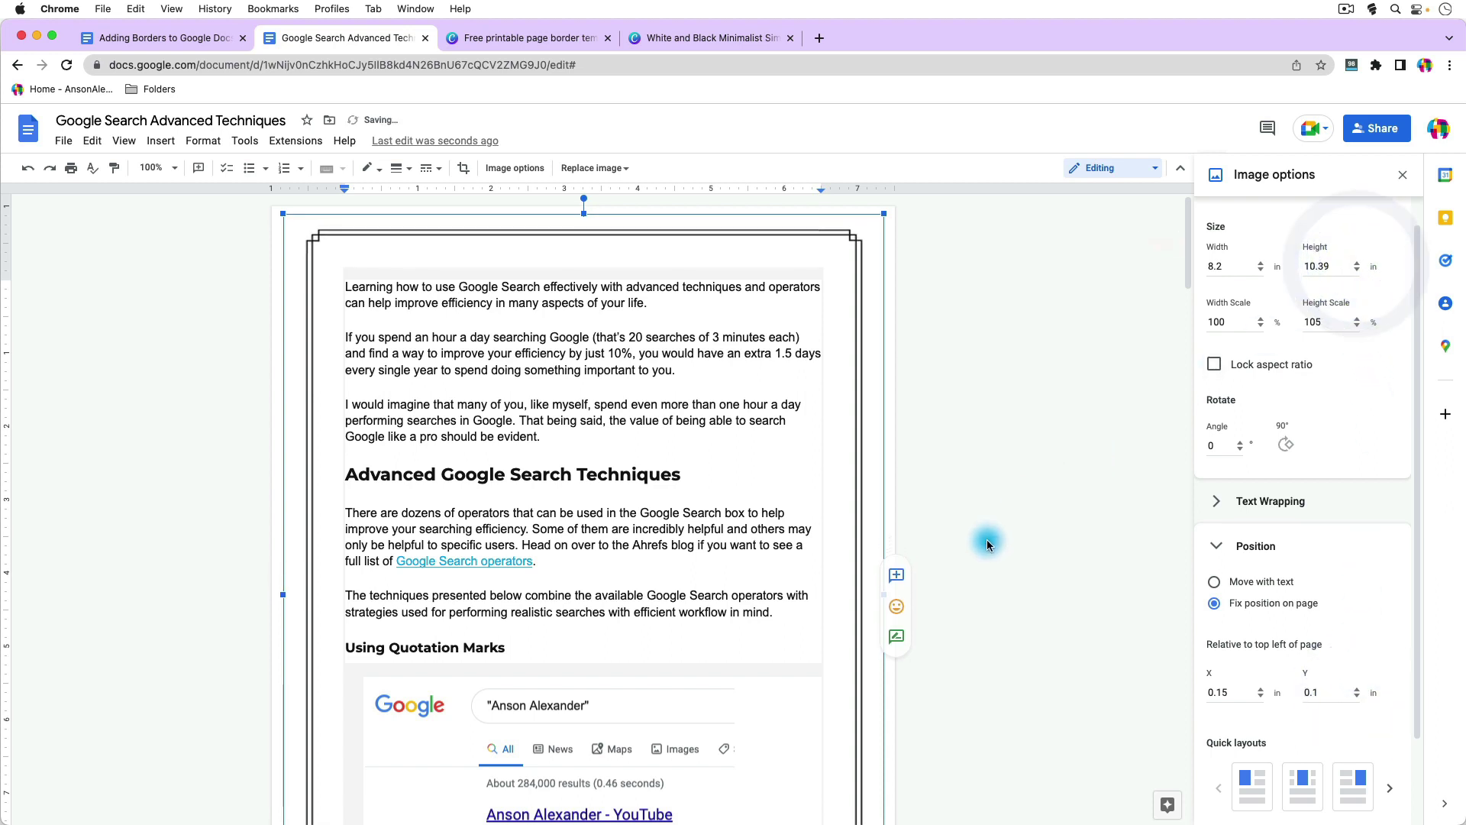
Deselect the border image and return to the article text
scroll(987, 544, "down", 5)
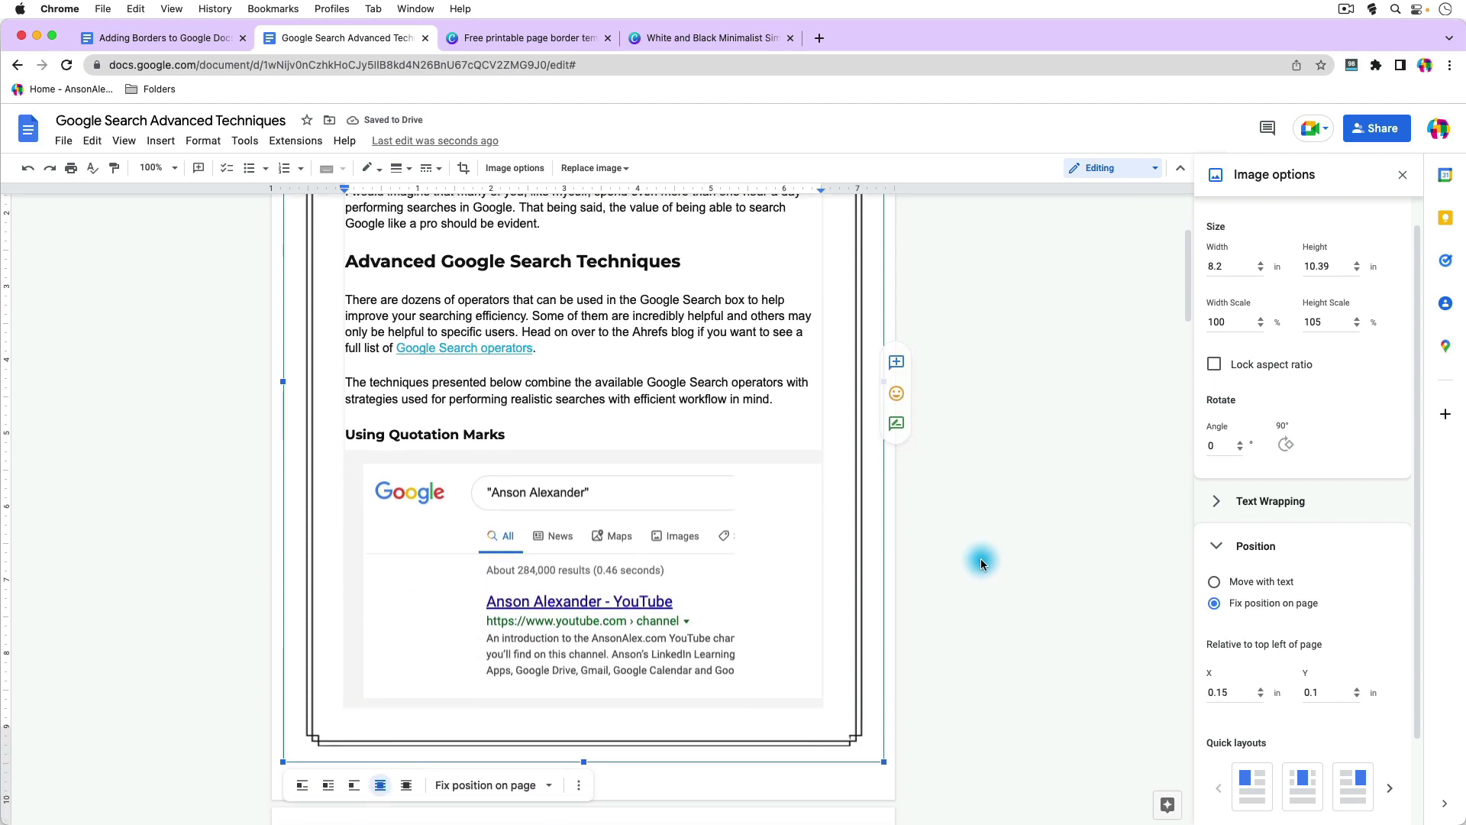
left_click(982, 564)
scroll(1023, 631, "up", 1)
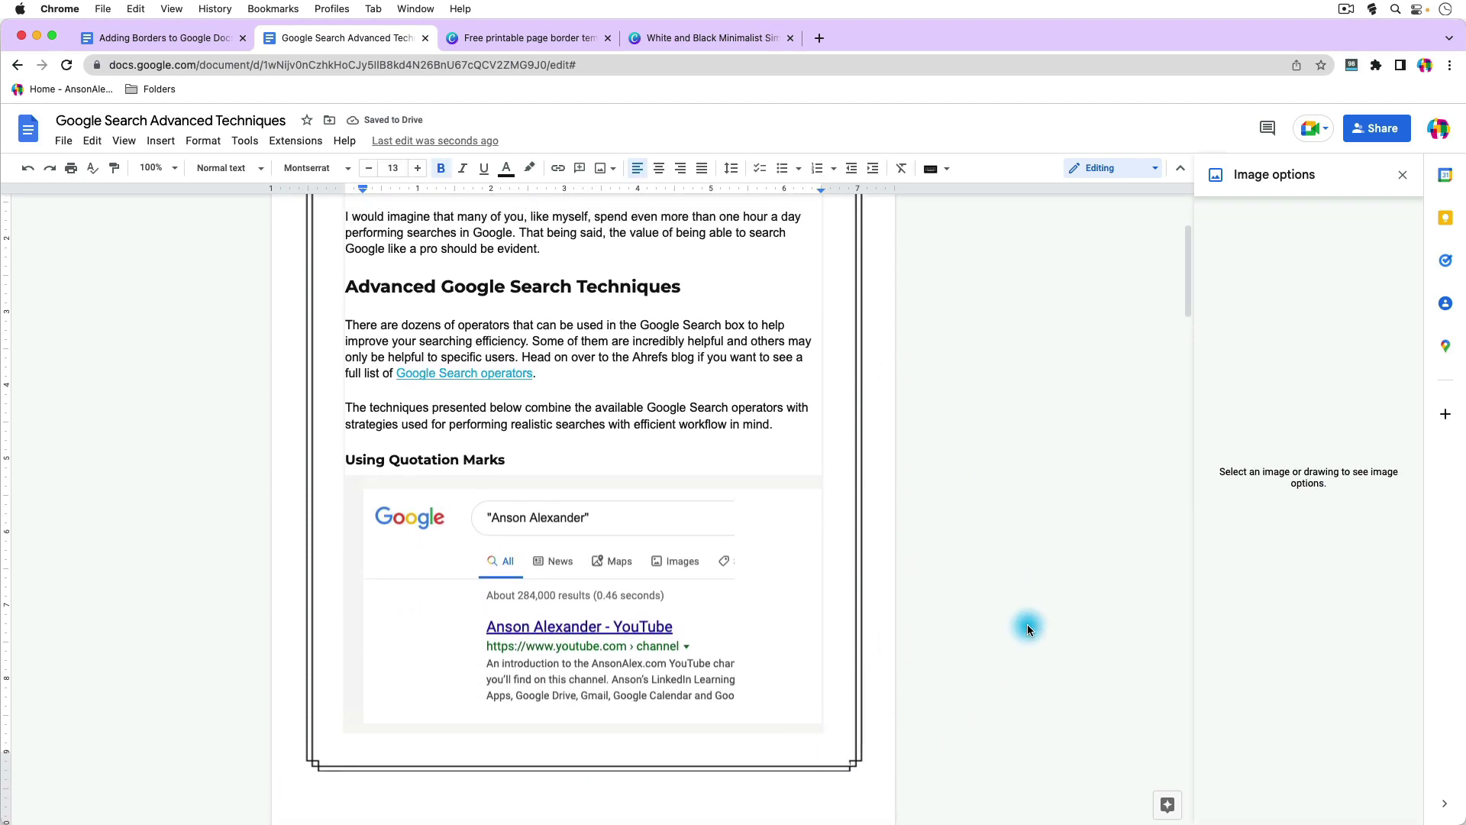
scroll(1027, 627, "up", 3)
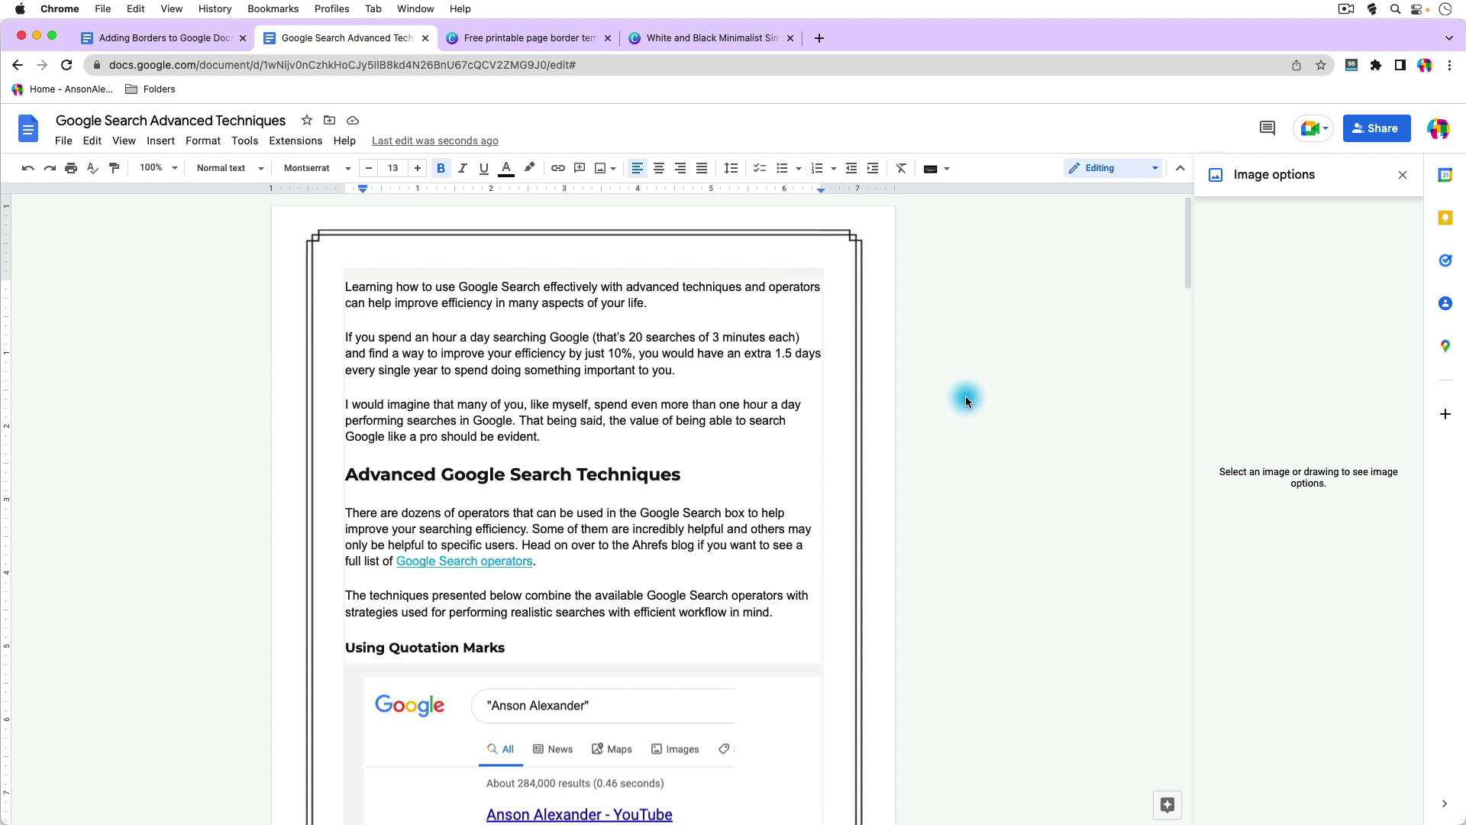
left_click(935, 424)
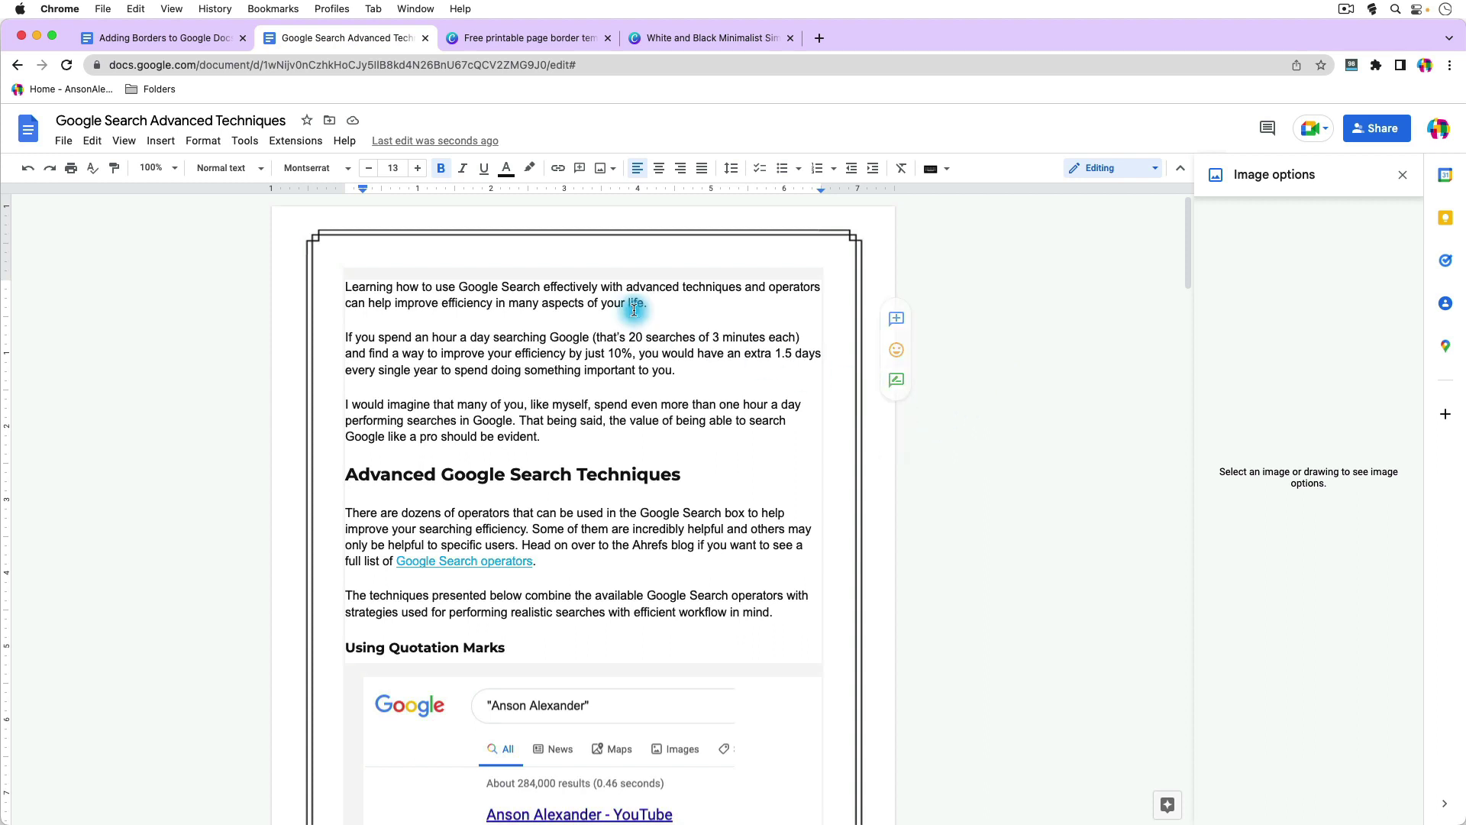
Set the left and right page margins to 1.5 in through Page setup
left_click(66, 143)
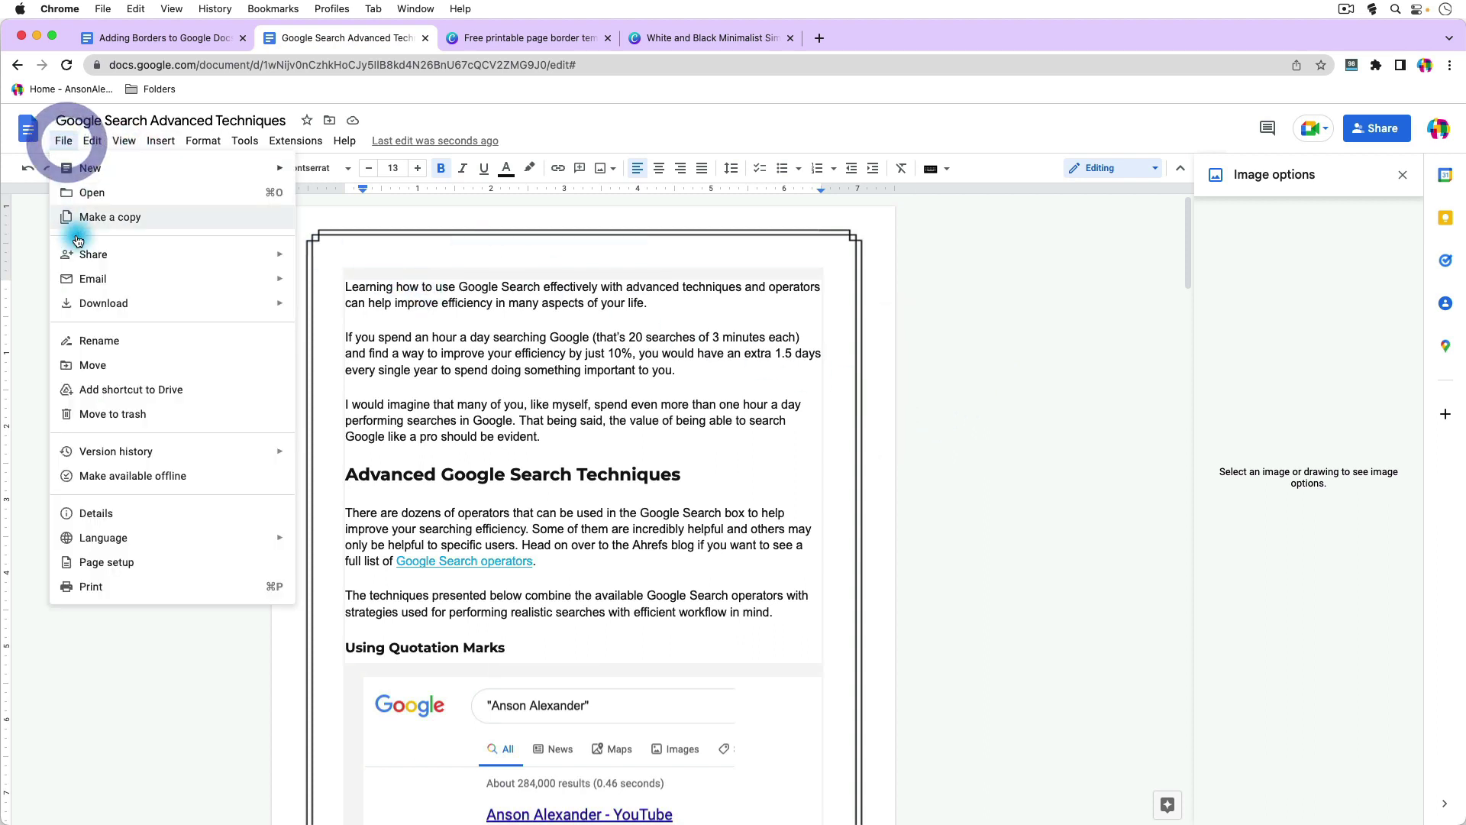
left_click(180, 572)
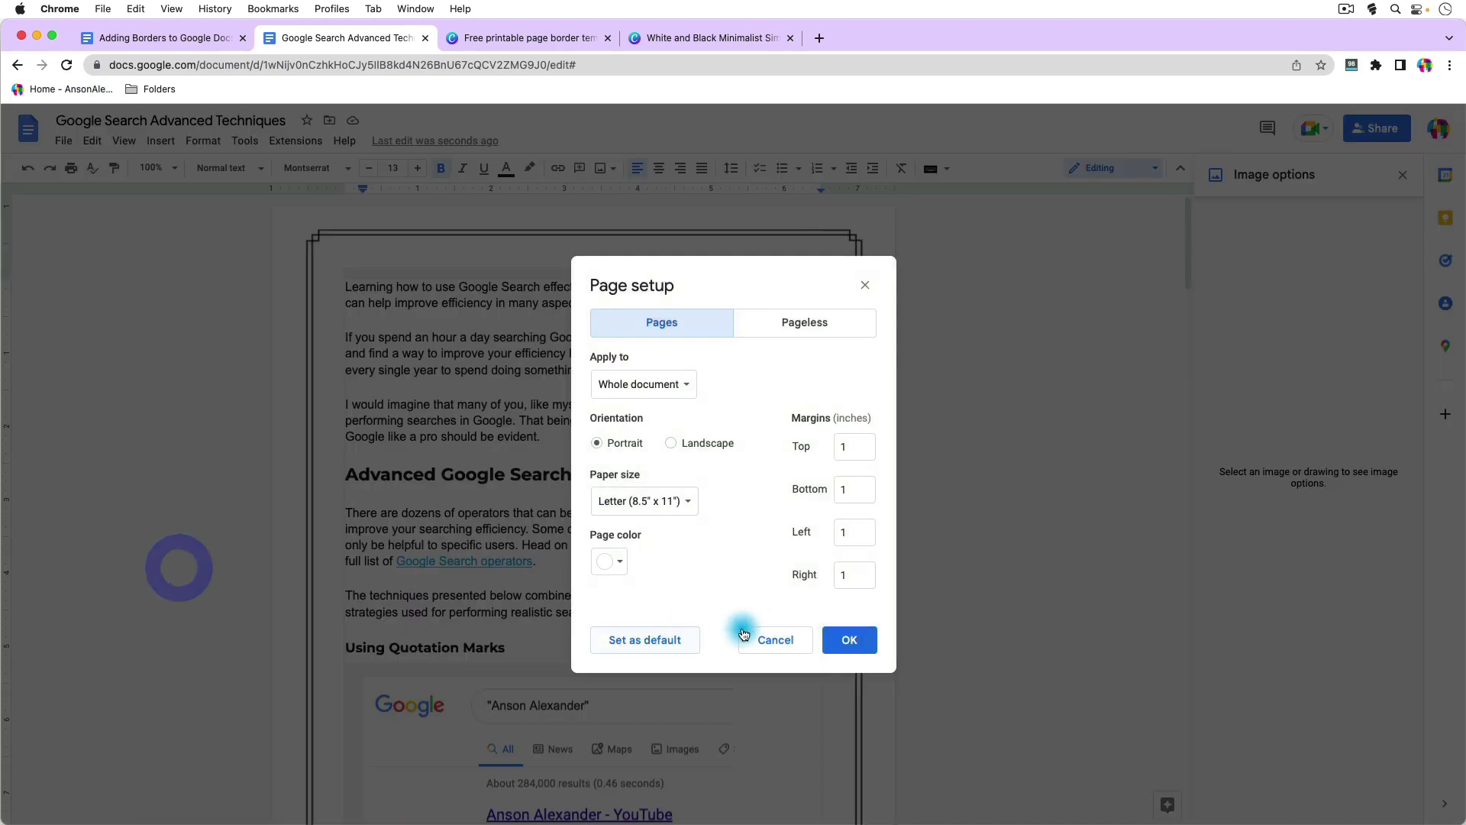
double_click(864, 533)
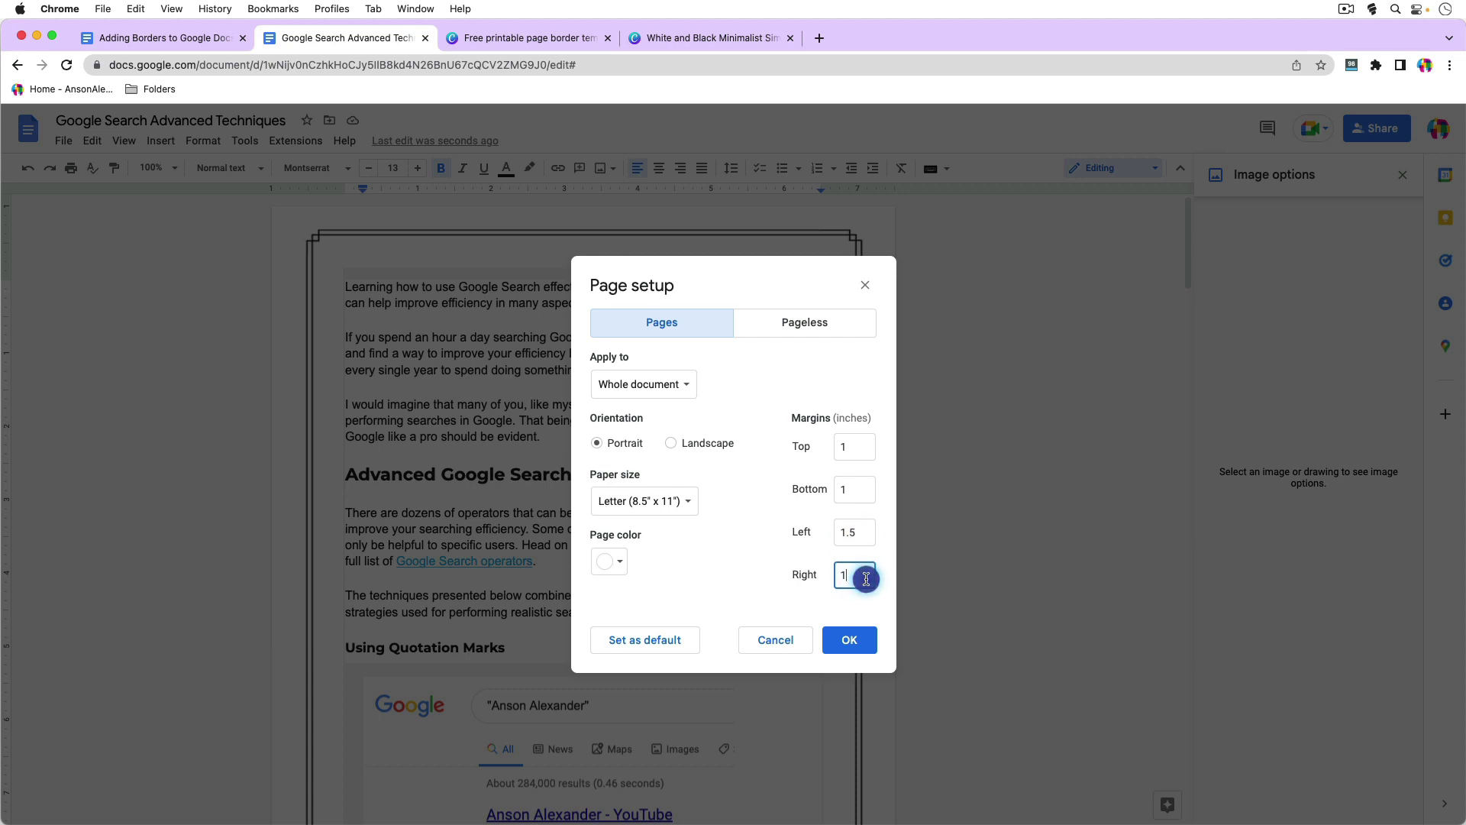
type("1")
left_click(868, 579)
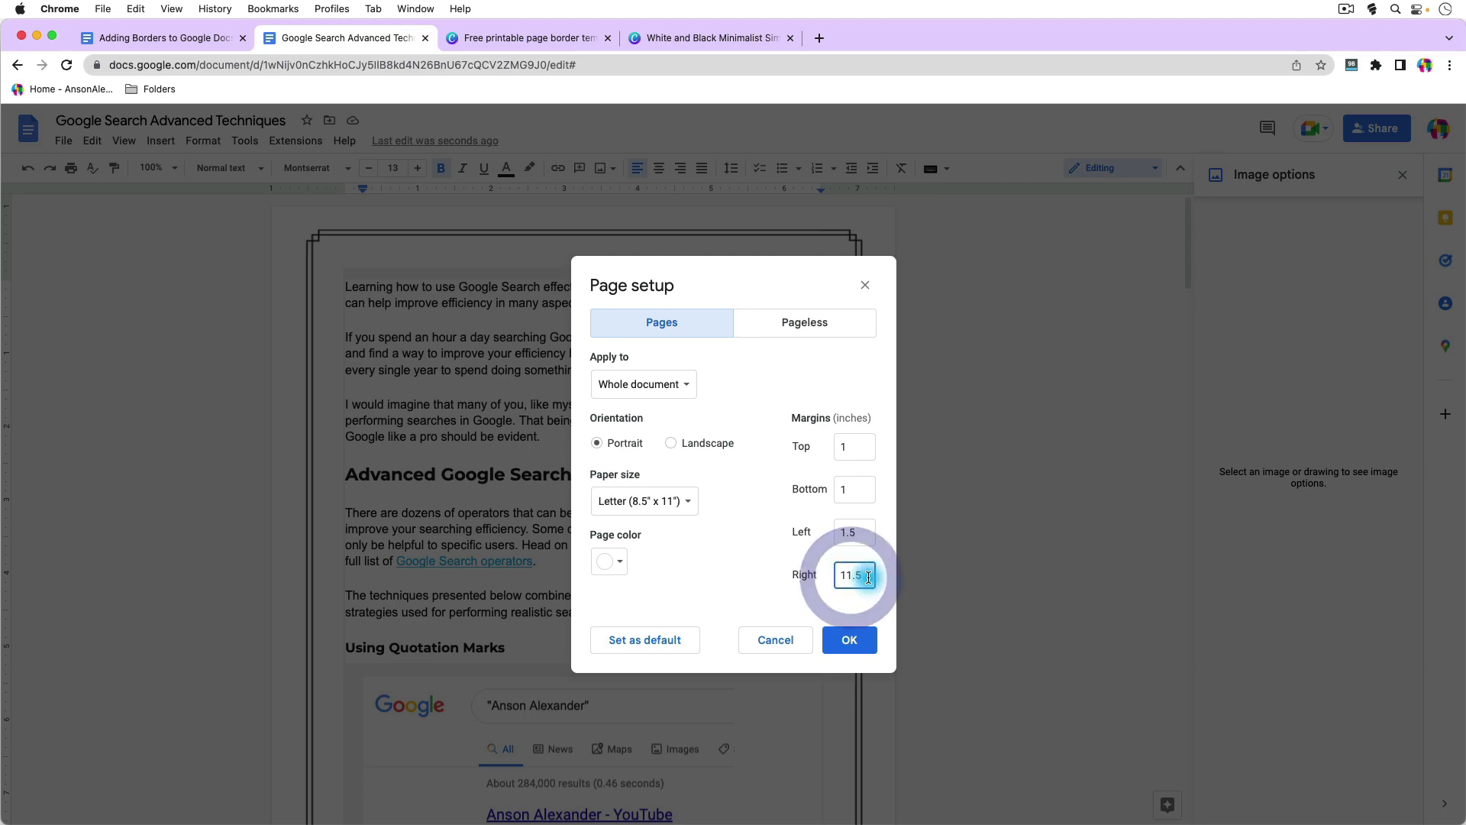
left_click(862, 644)
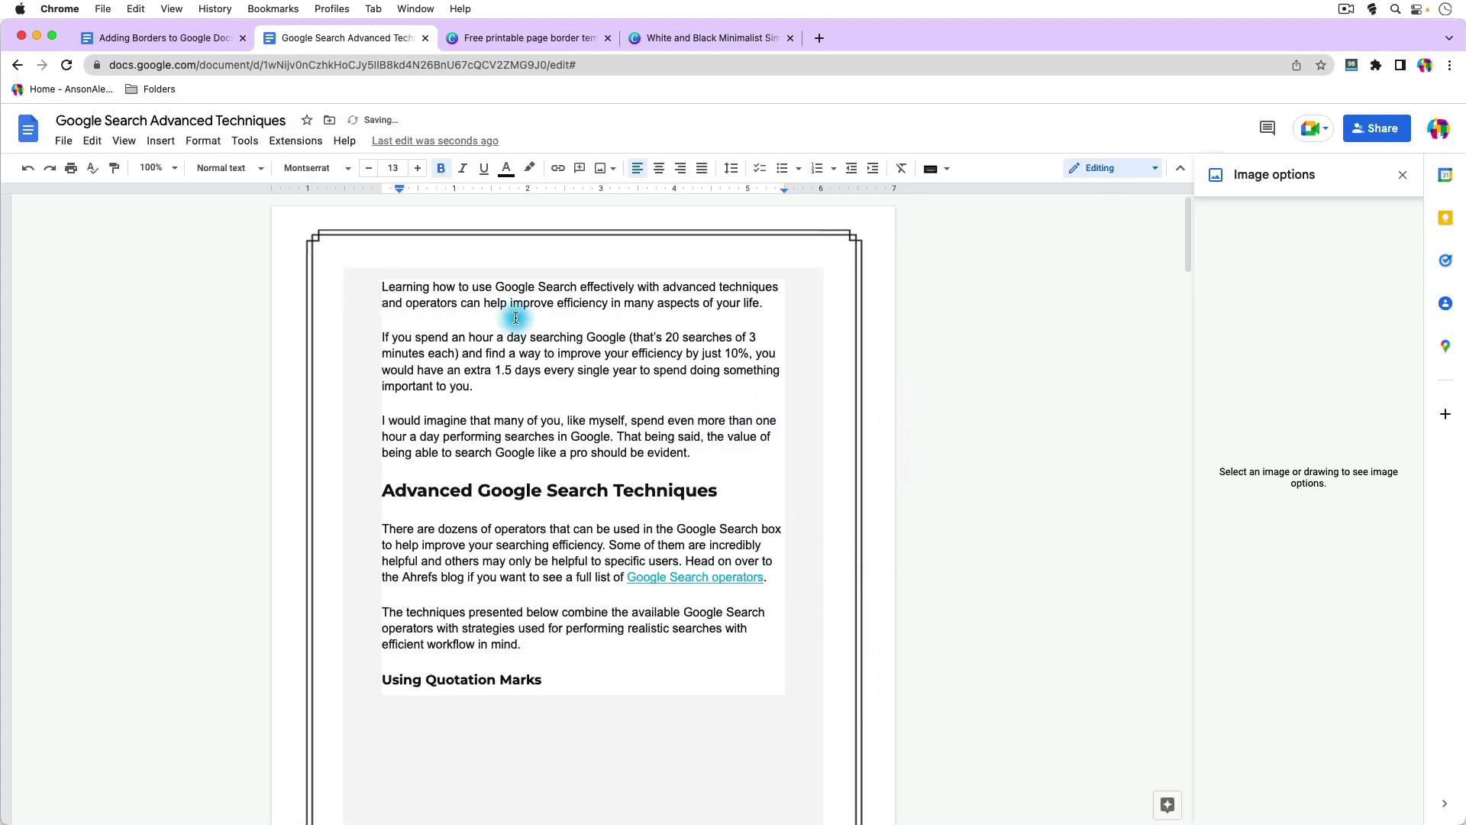
Shrink the Google results screenshot to 4.37 × 2.67 in so it fits on page one
scroll(1107, 508, "down", 7)
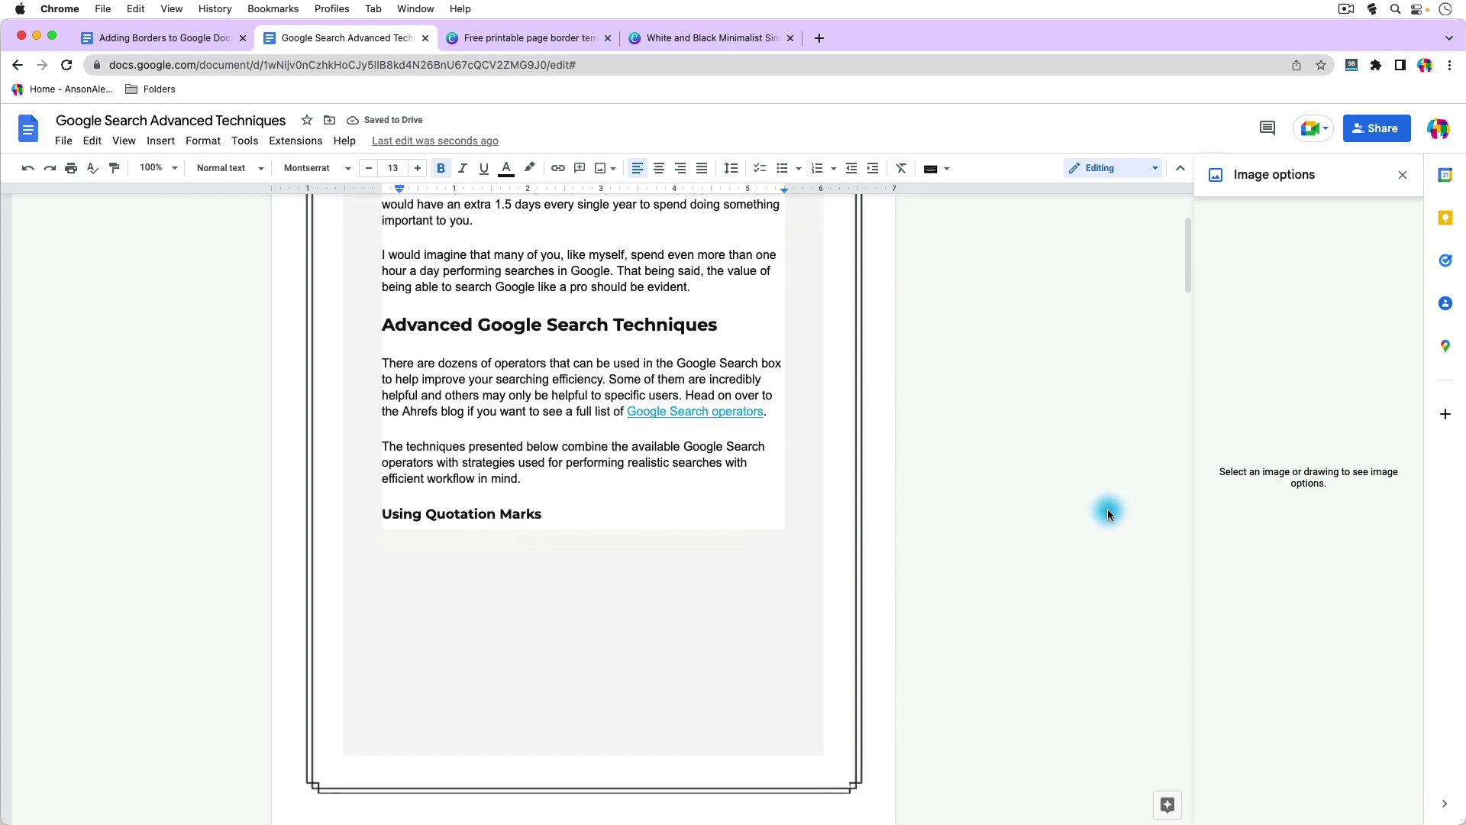
left_click(626, 657)
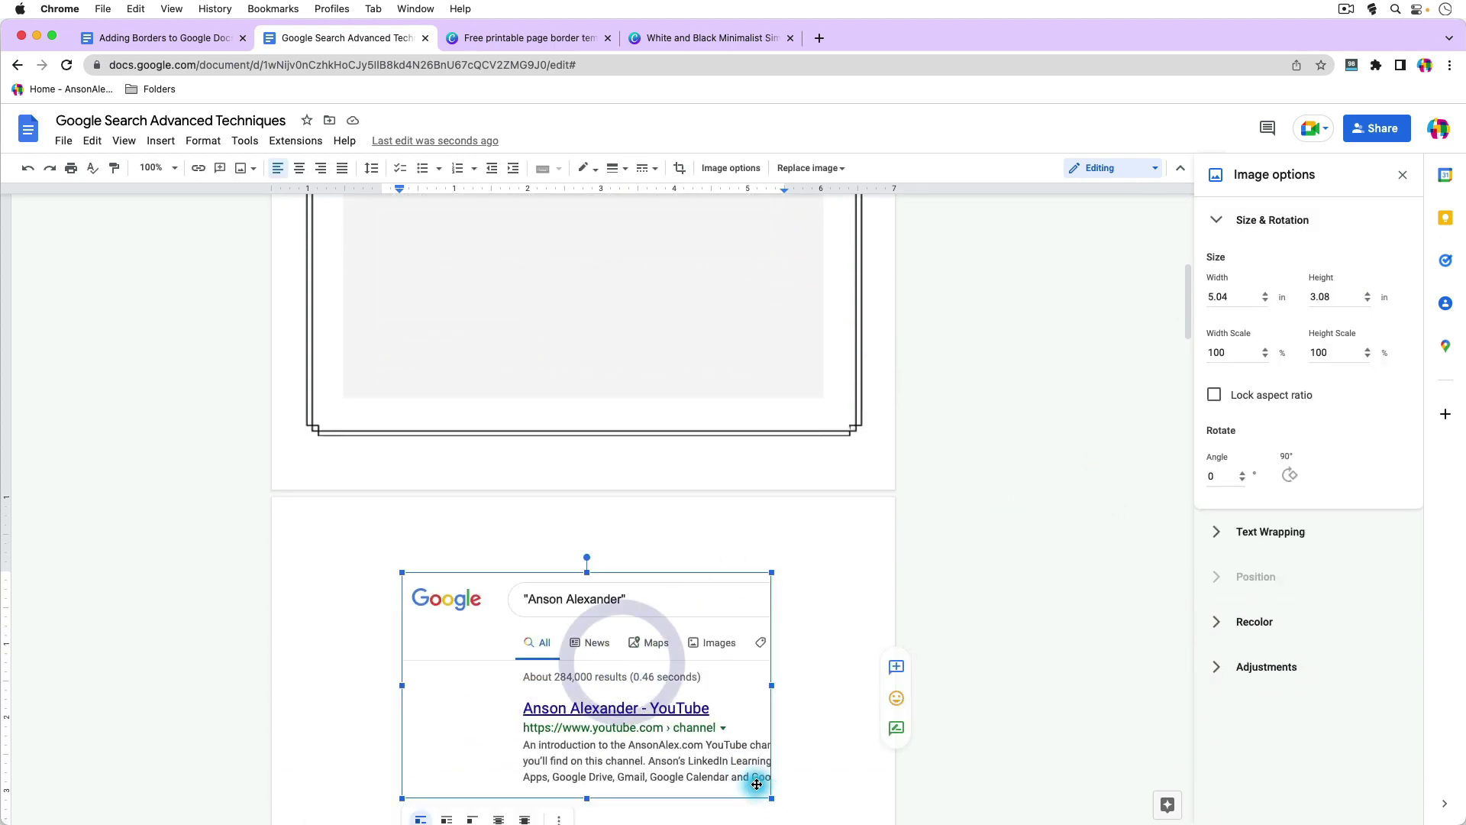
left_click_drag(767, 796, 708, 772)
scroll(996, 512, "up", 5)
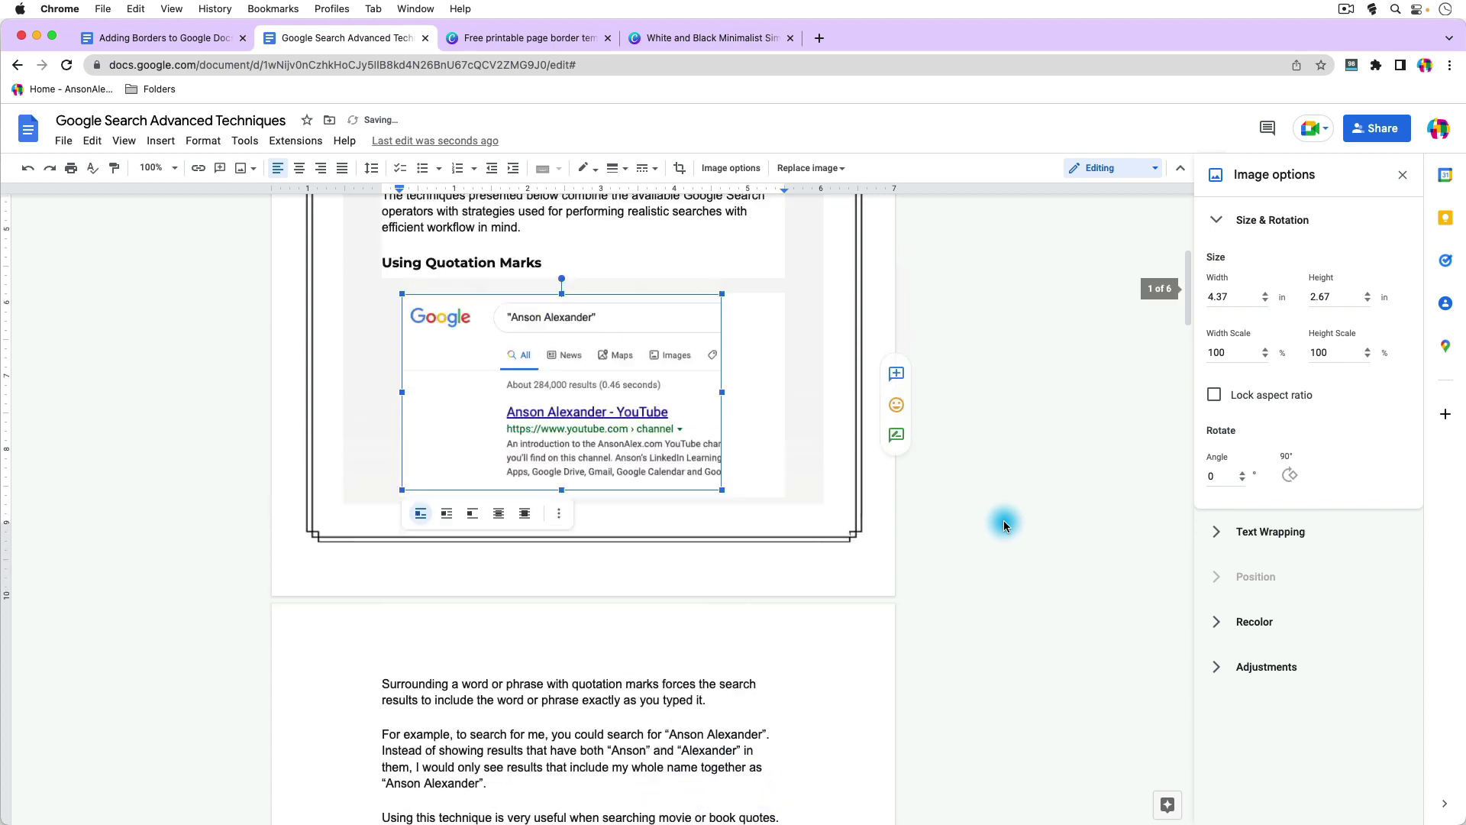
left_click(1005, 506)
Select the page-one border image
scroll(825, 435, "down", 6)
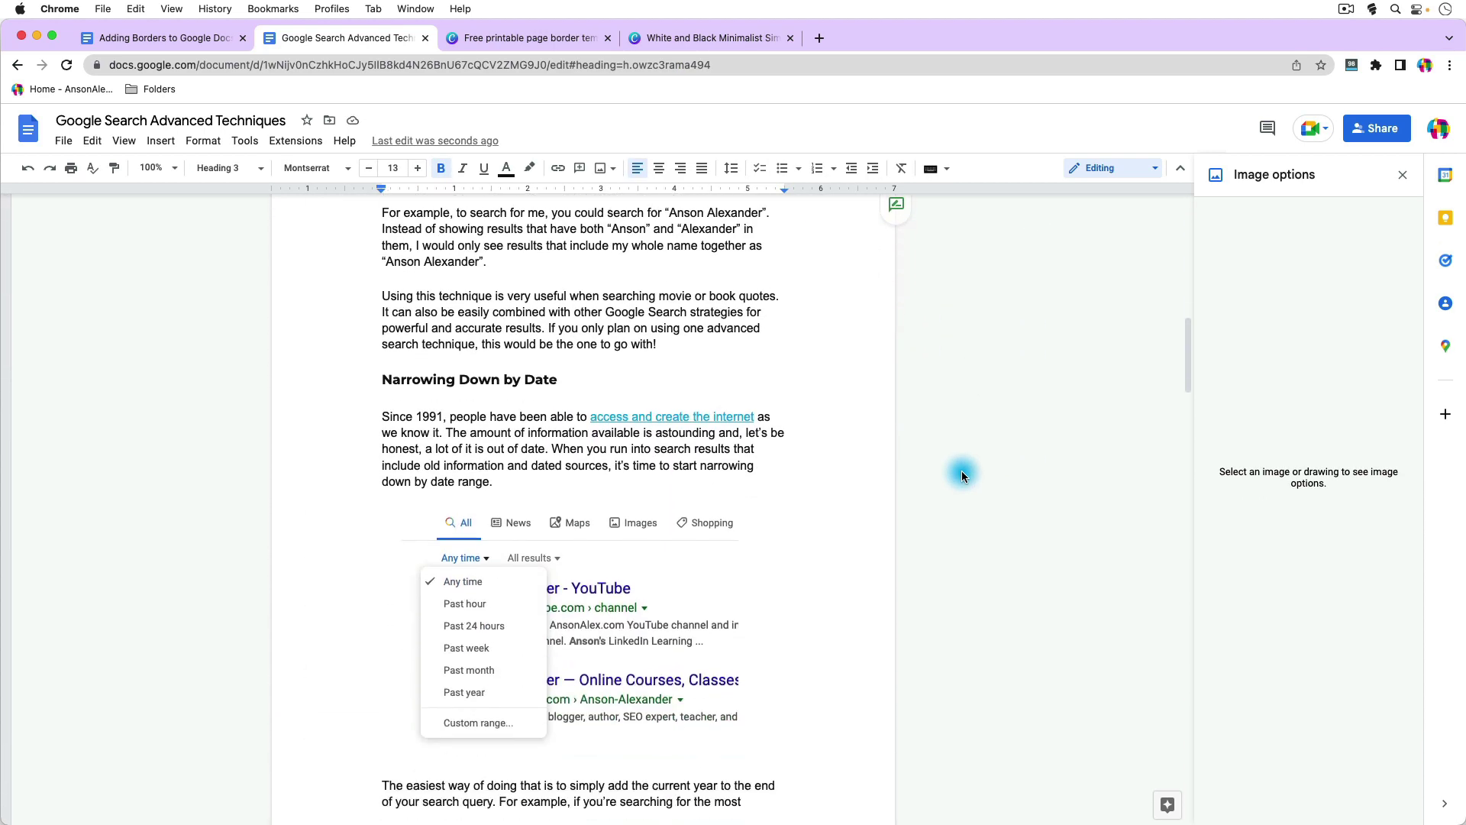
scroll(961, 473, "up", 3)
scroll(961, 473, "down", 6)
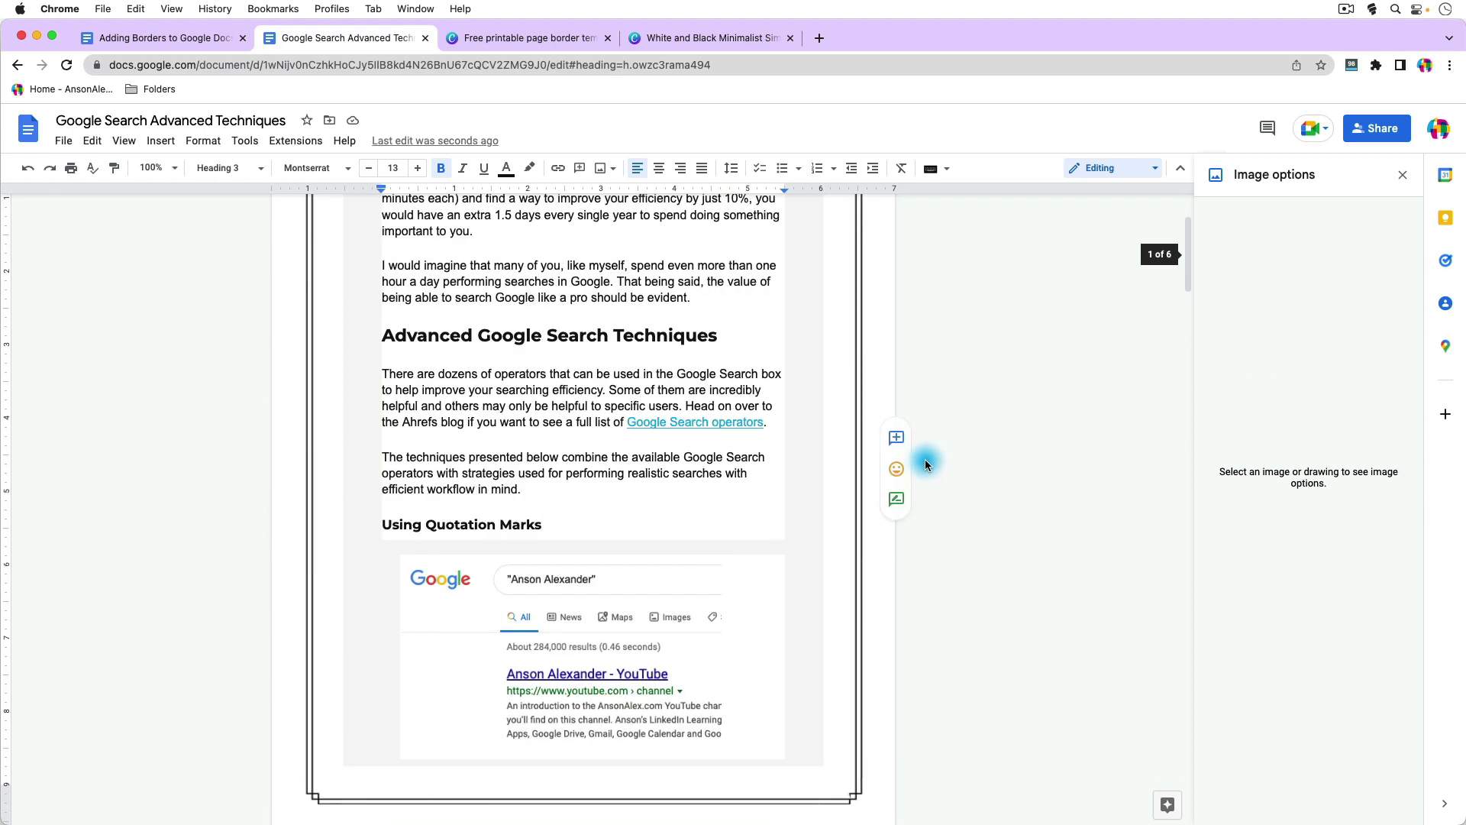
left_click(861, 398)
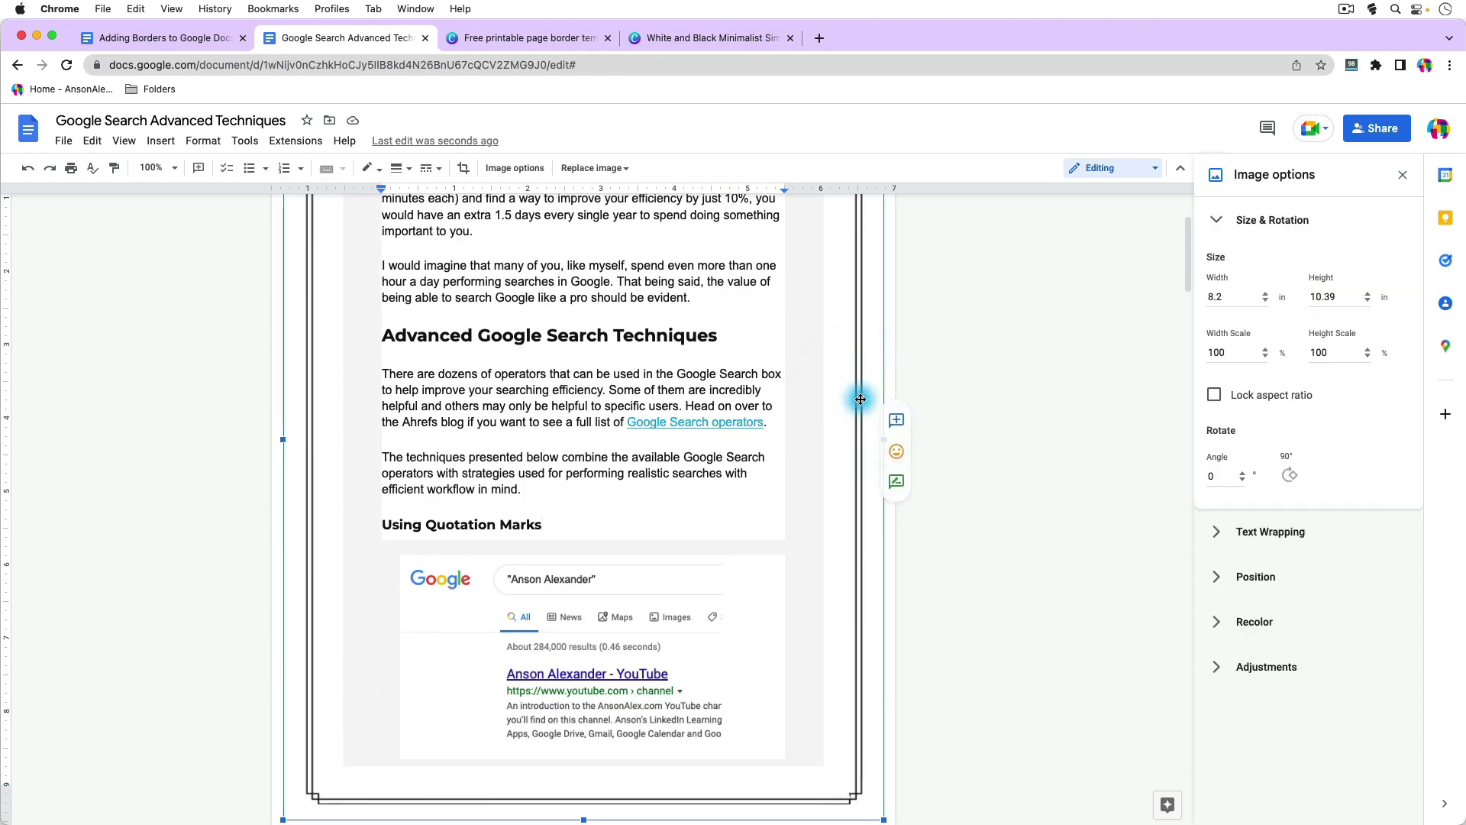
Copy the page-one border image and paste it at the start of page 2
left_click(87, 147)
left_click(138, 252)
scroll(431, 458, "down", 8)
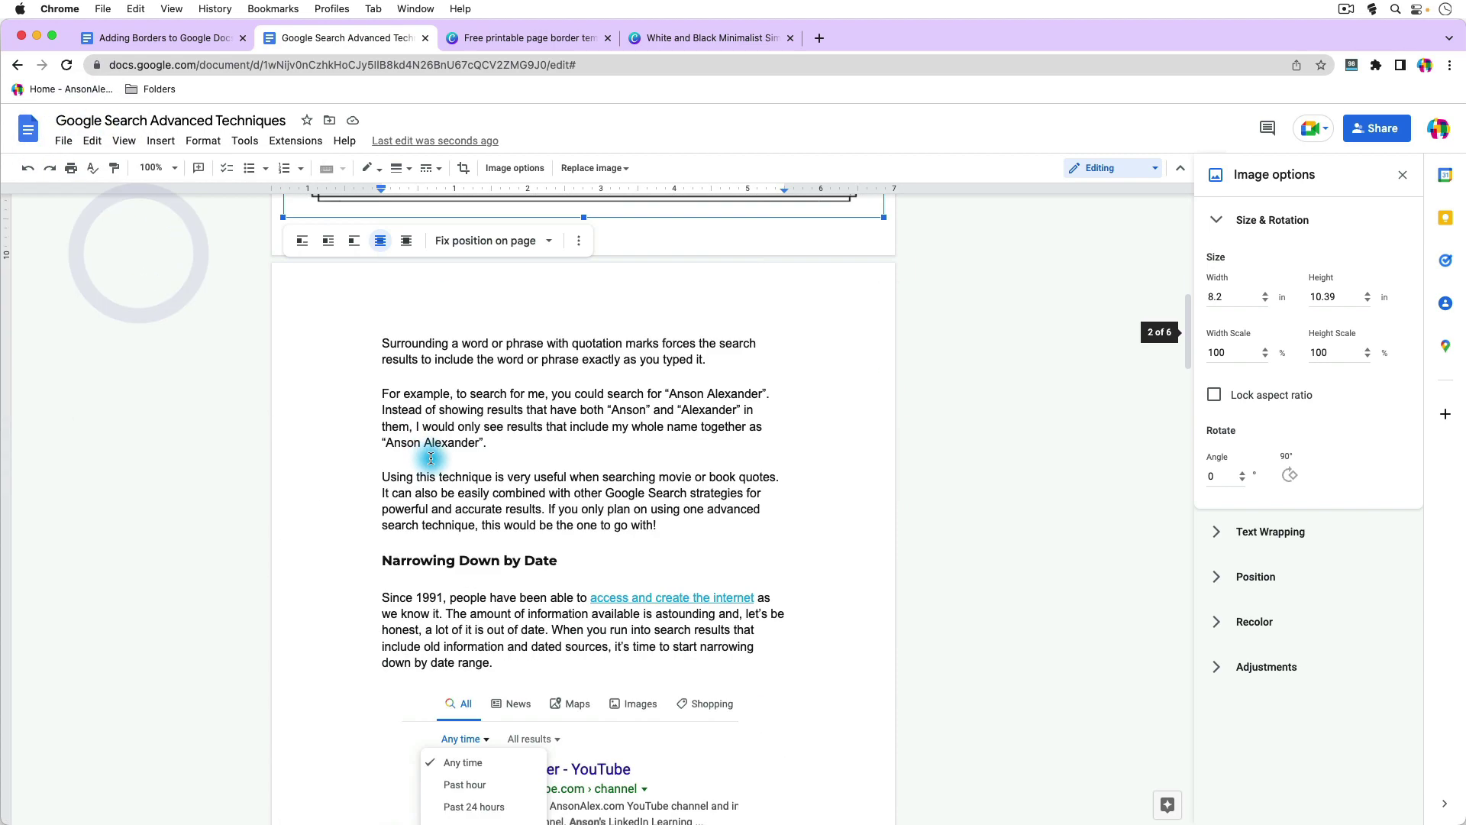
left_click(380, 350)
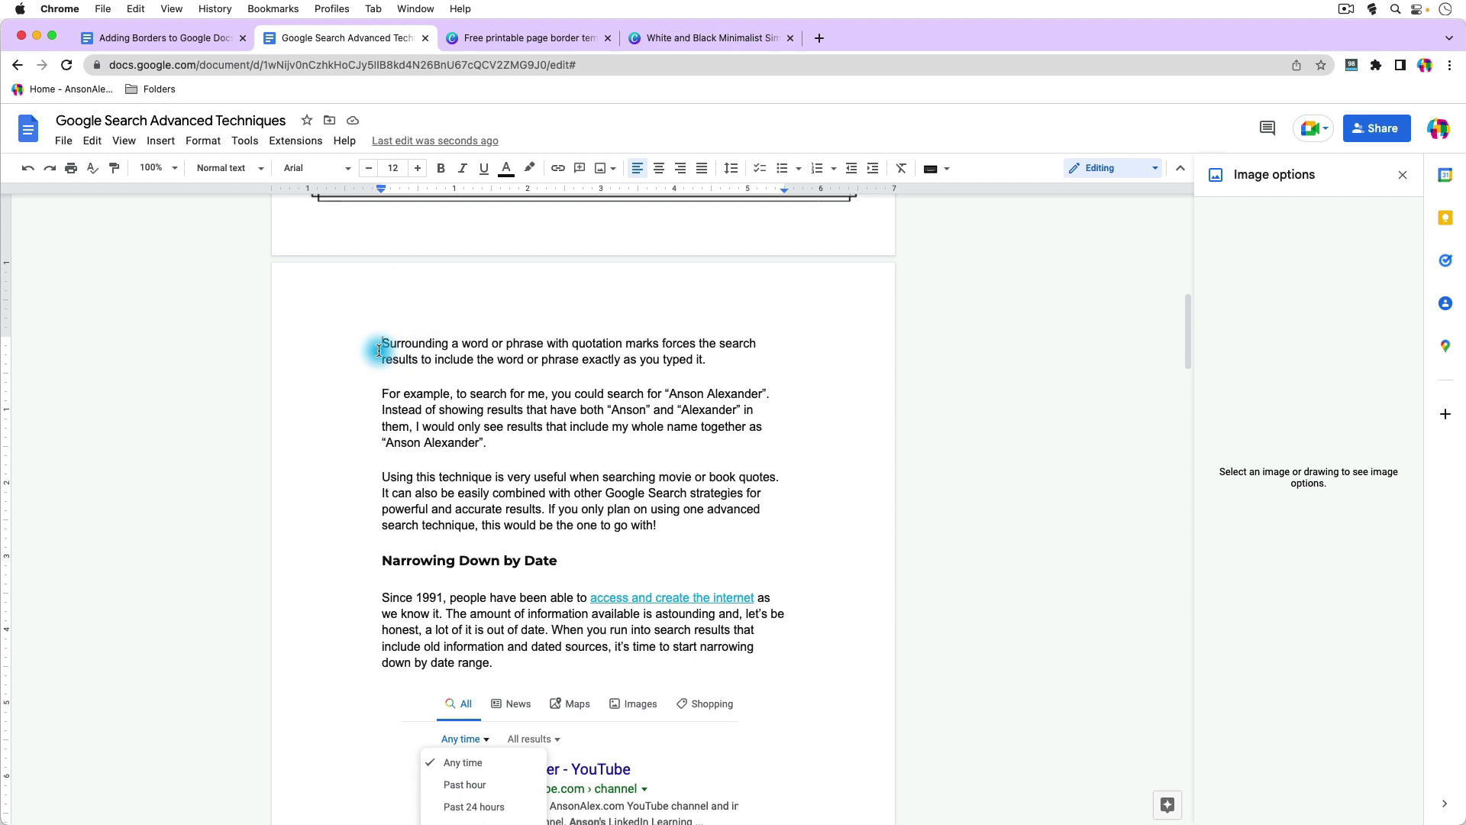
left_click(93, 147)
left_click(133, 276)
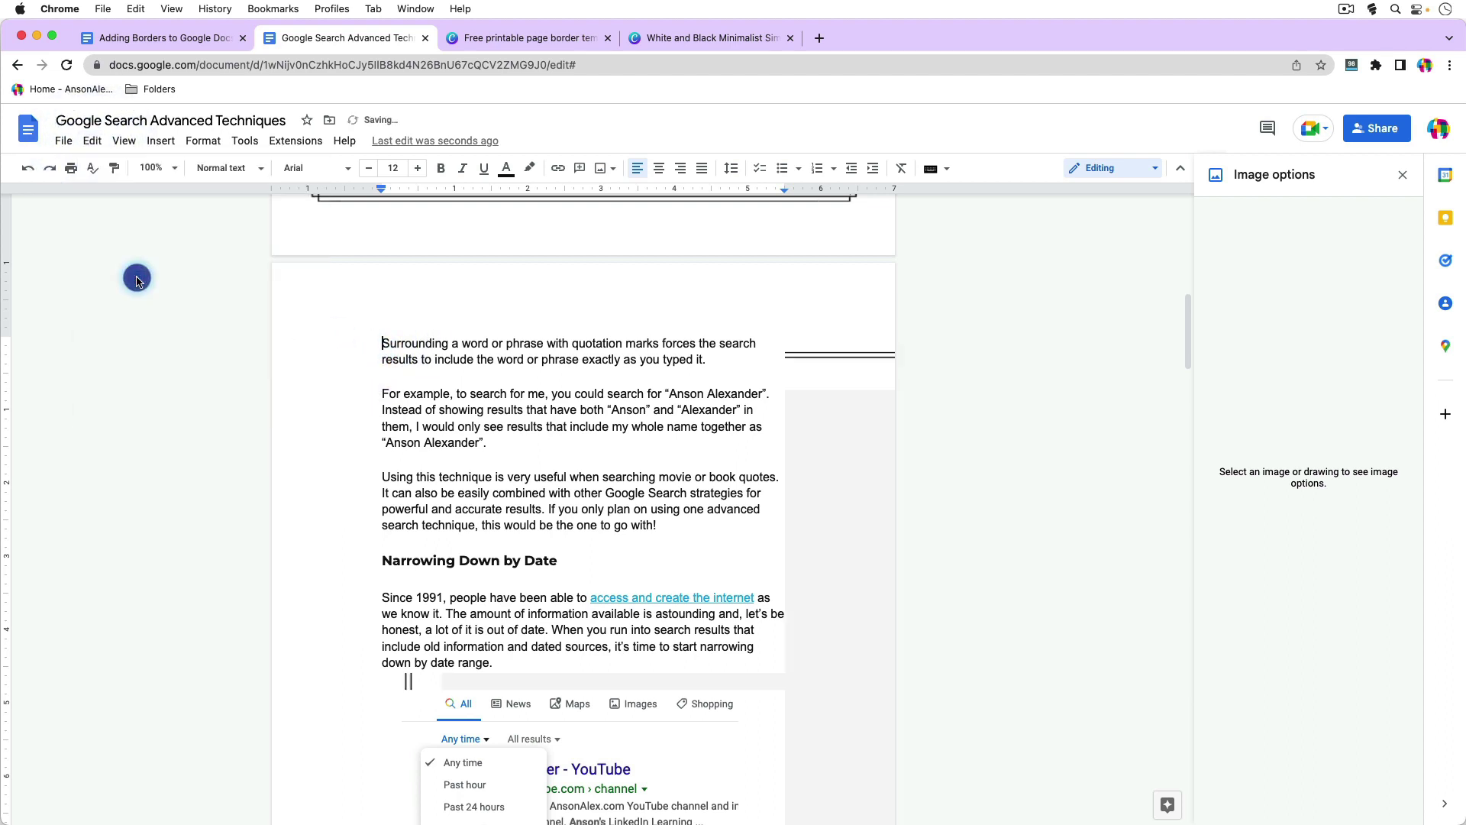
Set the pasted border image behind the text and fix its position on the page
left_click(854, 443)
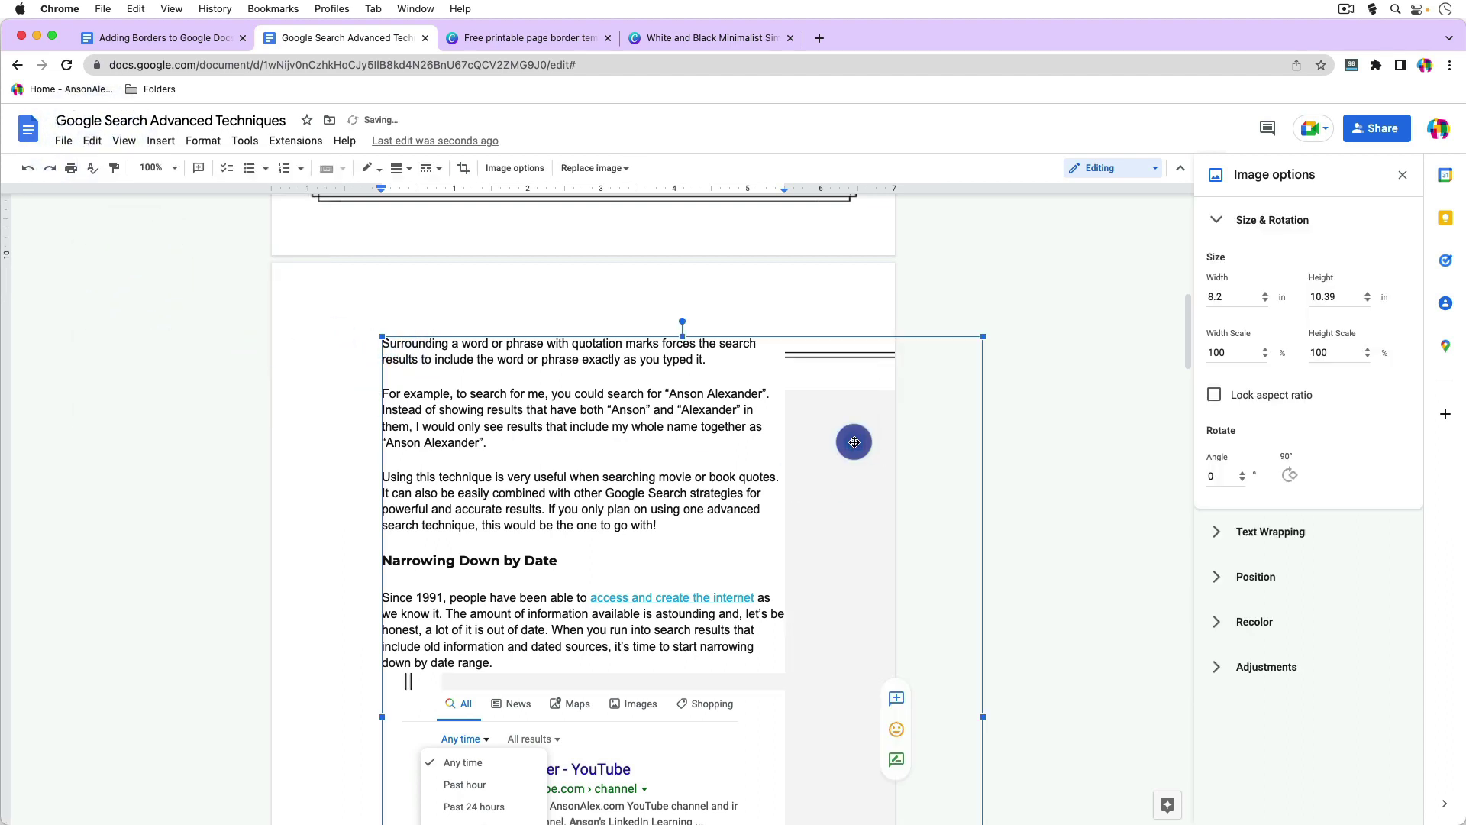
scroll(992, 496, "down", 4)
scroll(990, 493, "down", 2)
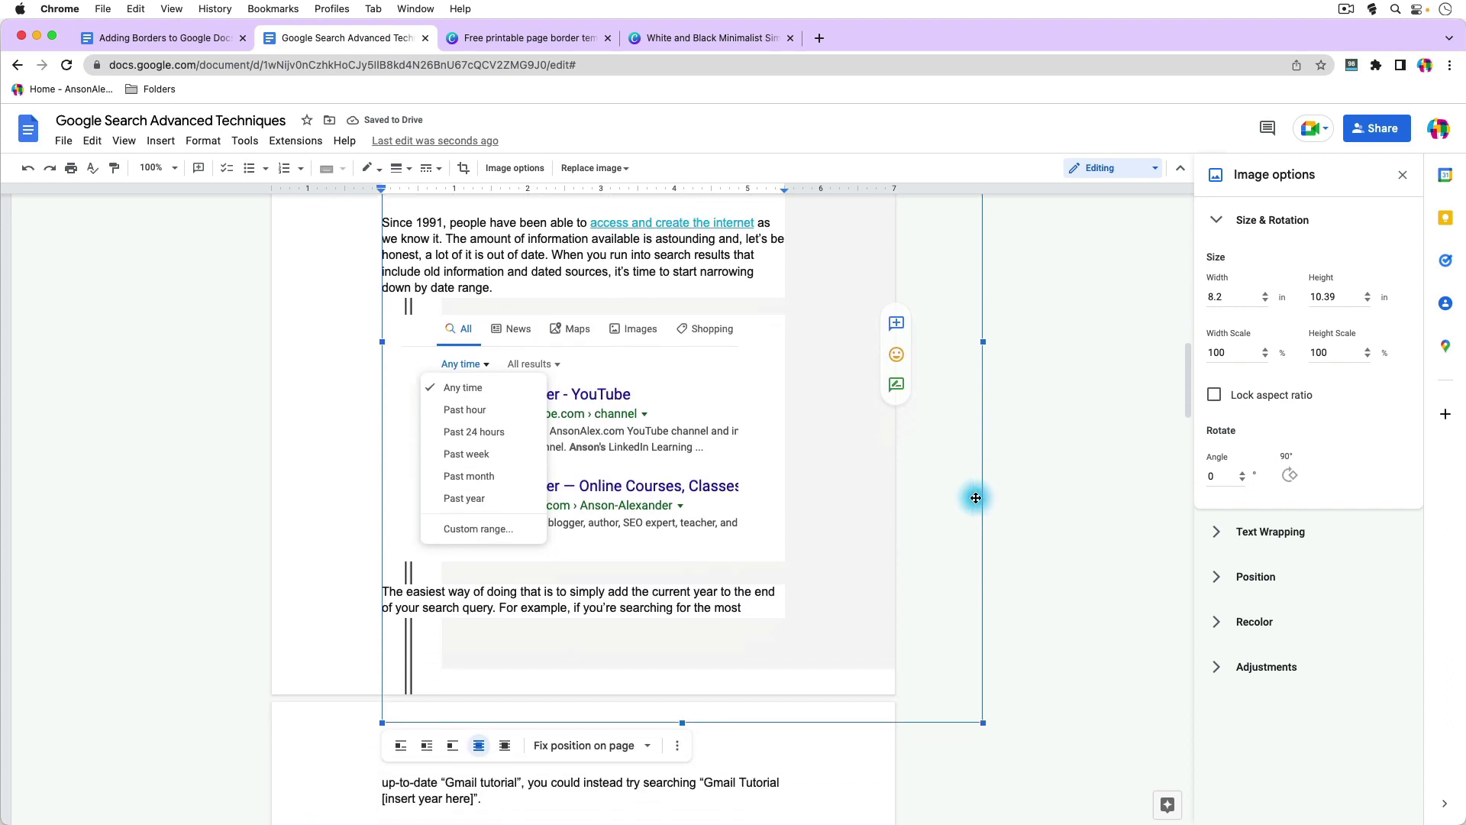
left_click(479, 720)
left_click(575, 722)
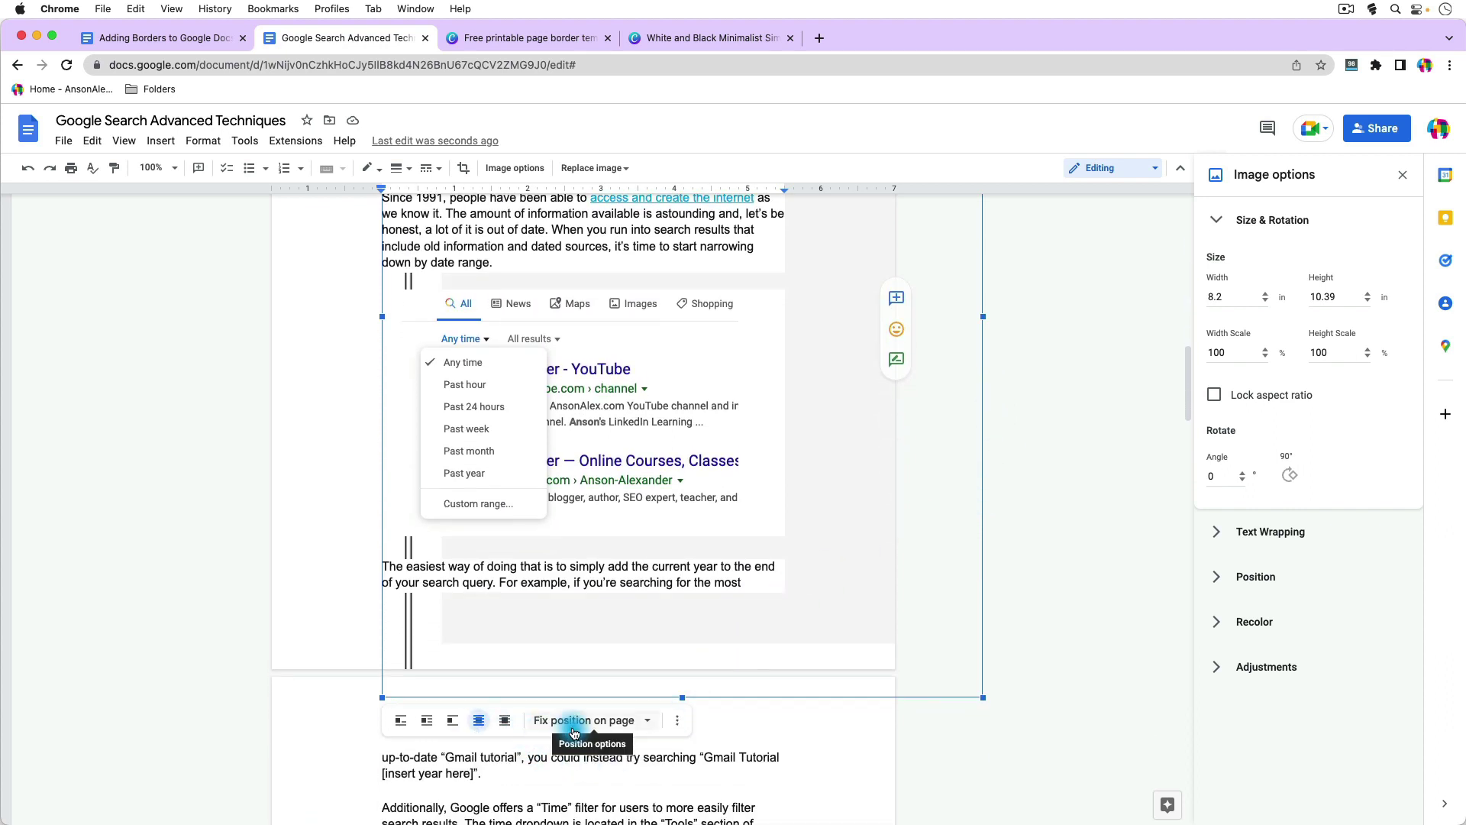
scroll(1181, 606, "up", 5)
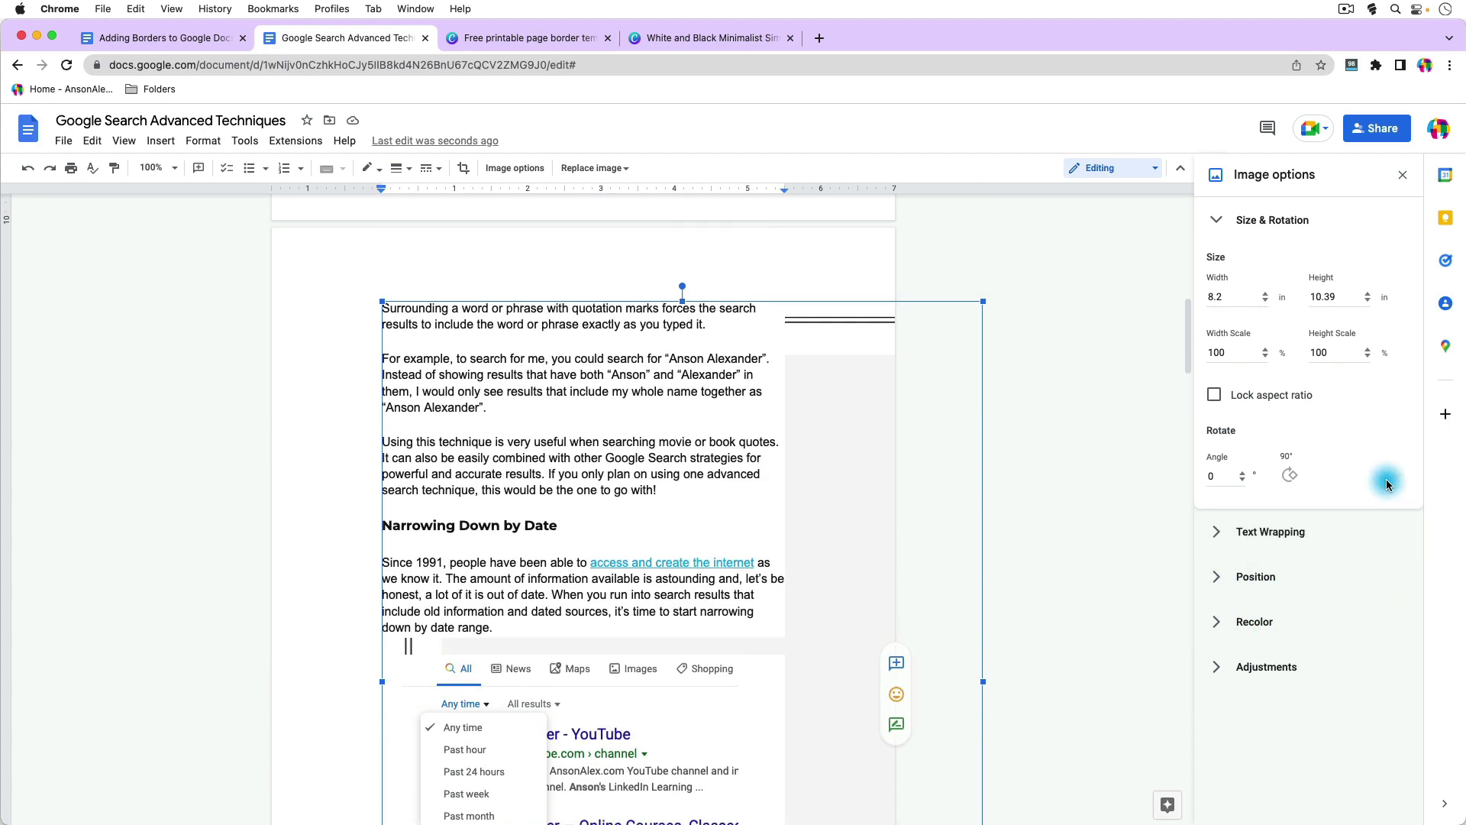
scroll(1073, 380, "up", 2)
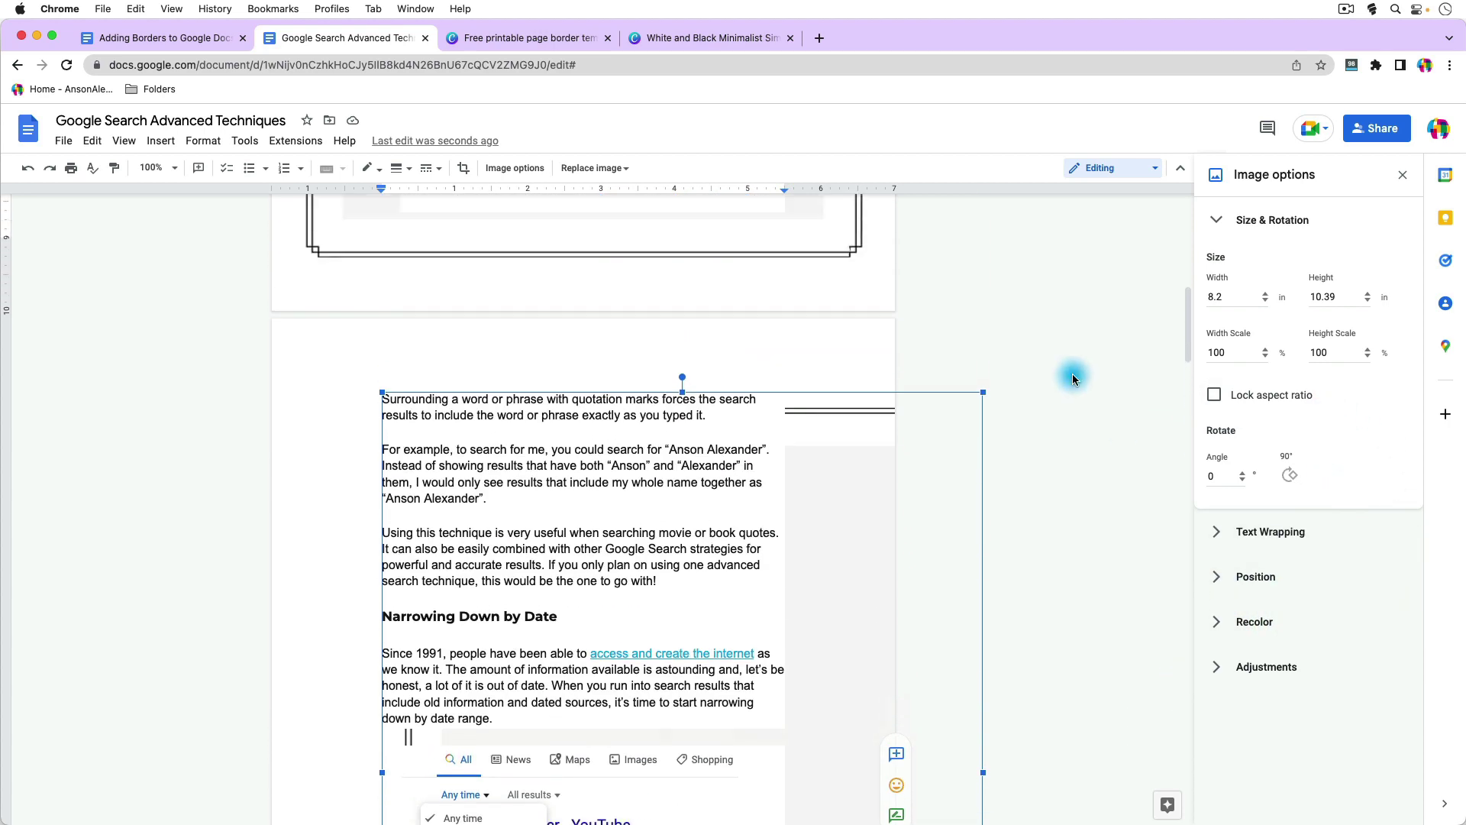
Centre the page 2 border horizontally with the Quick layout and lower its Y offset
left_click(1233, 578)
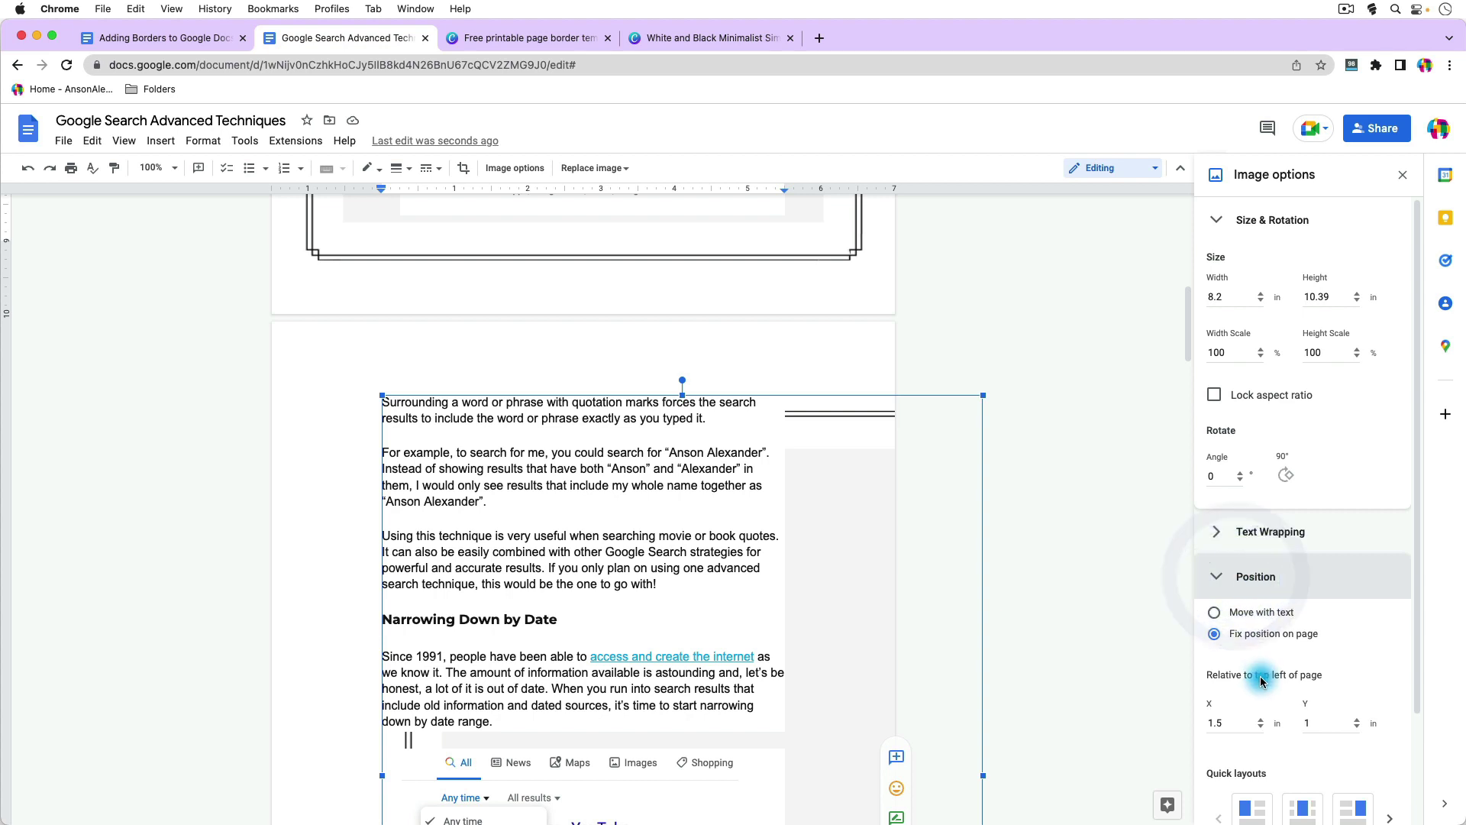
left_click(1261, 724)
left_click(1299, 799)
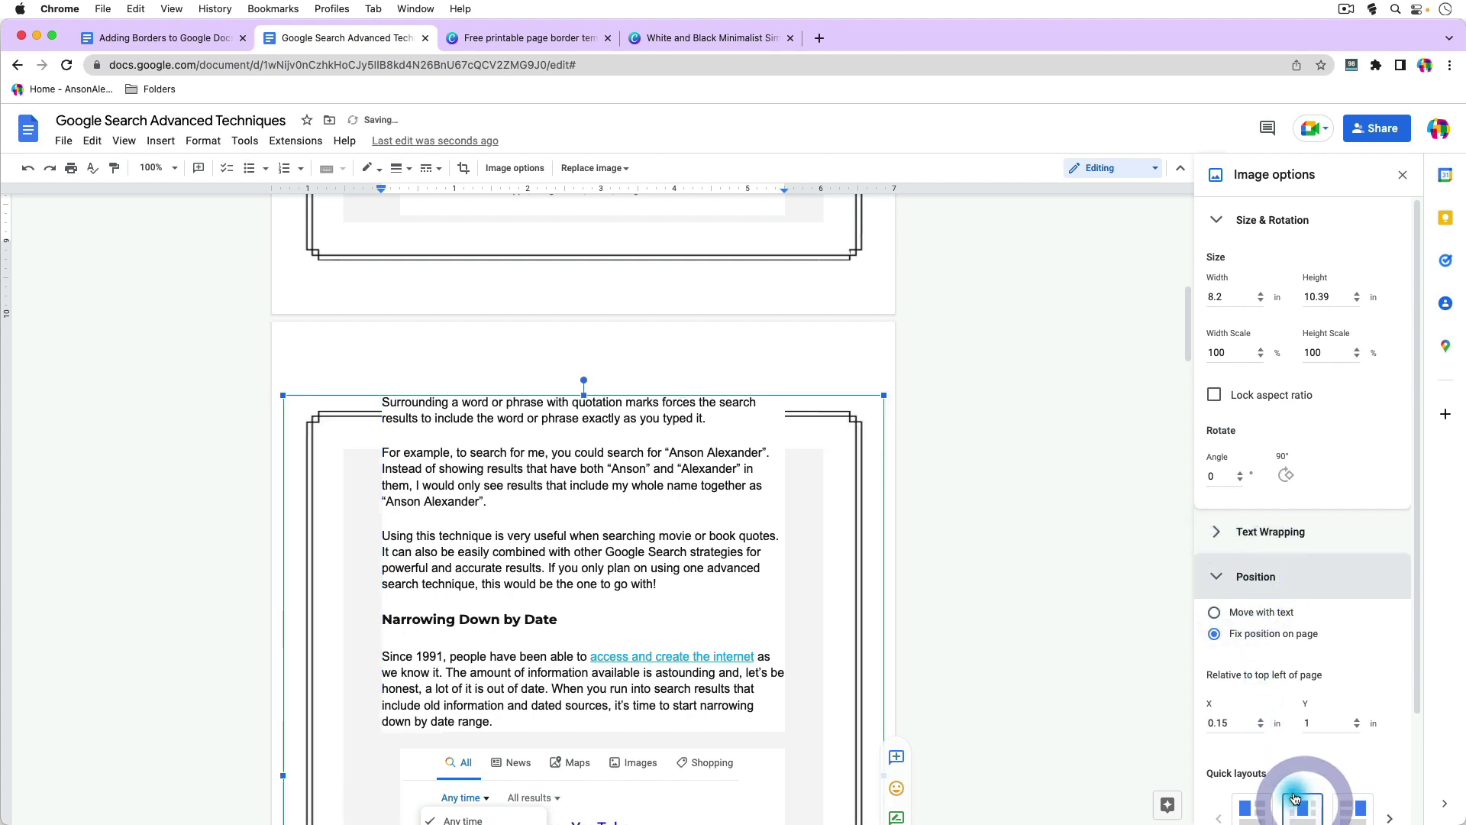
left_click(1358, 727)
left_click(1360, 730)
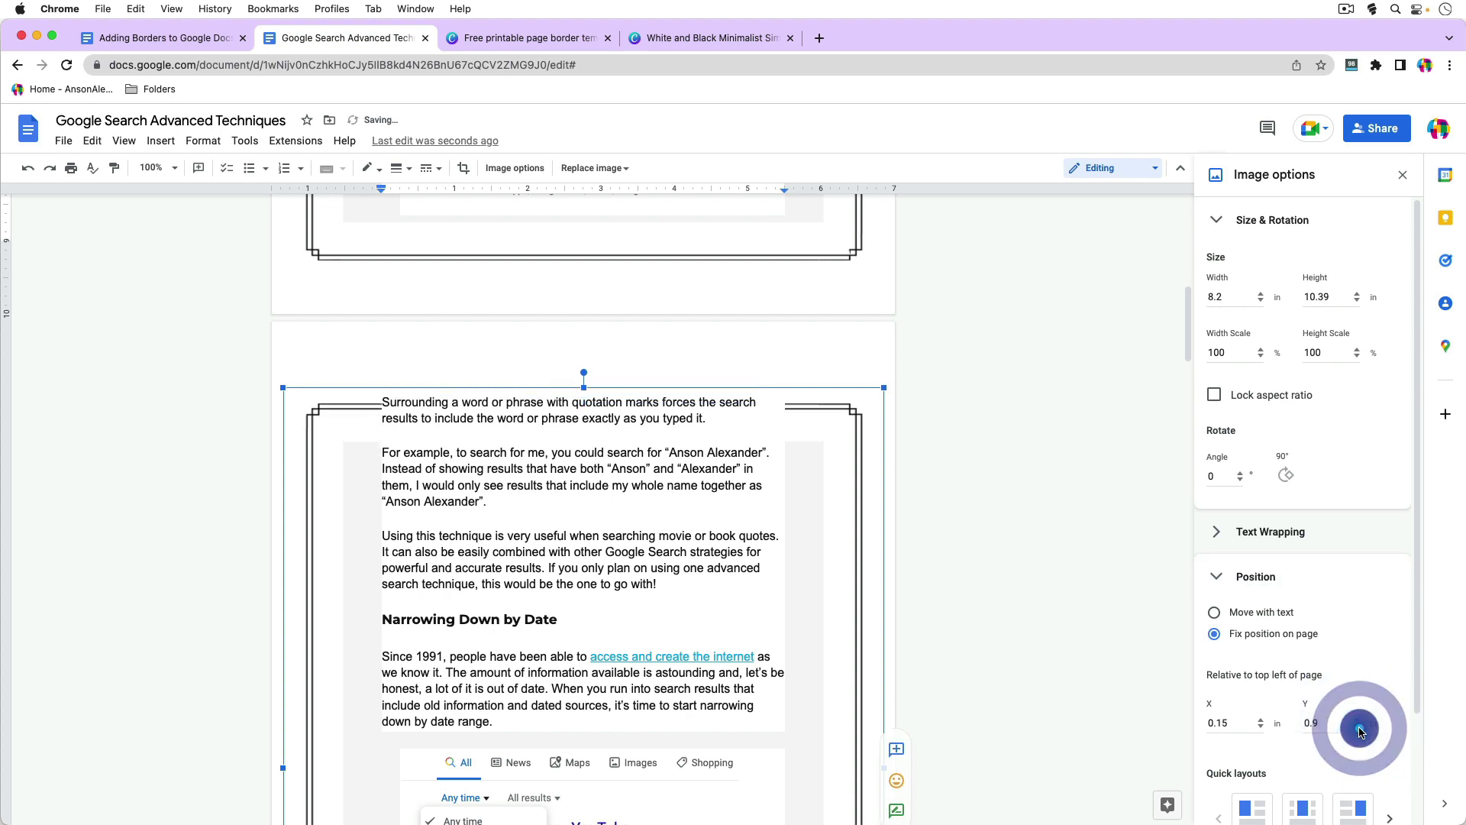
left_click(1360, 730)
left_click(1360, 730)
Compare against page one's border, then bring page 2's border Y offset to 0.1 in
left_click(655, 253)
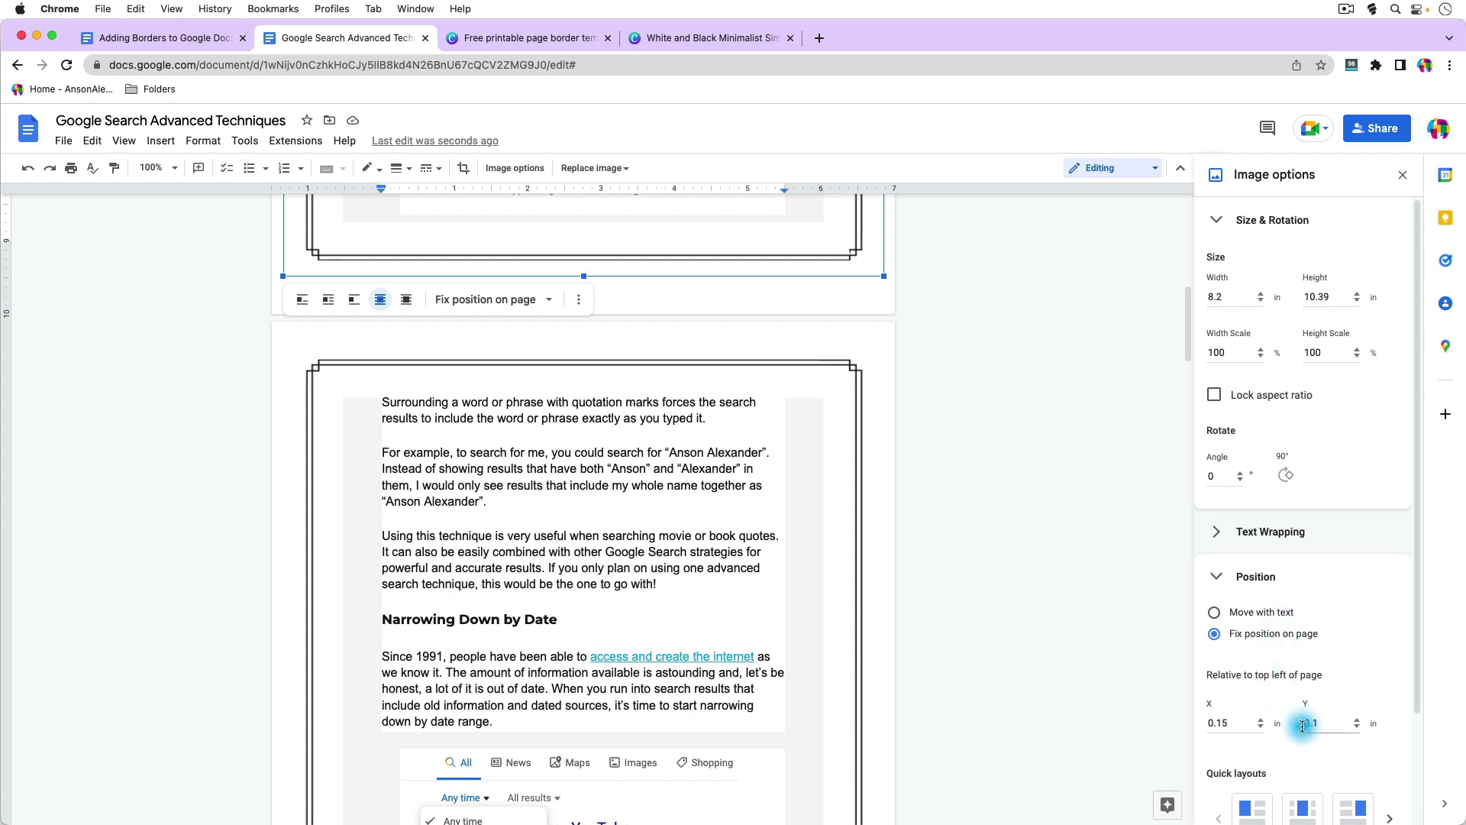
left_click(769, 460)
left_click(769, 460)
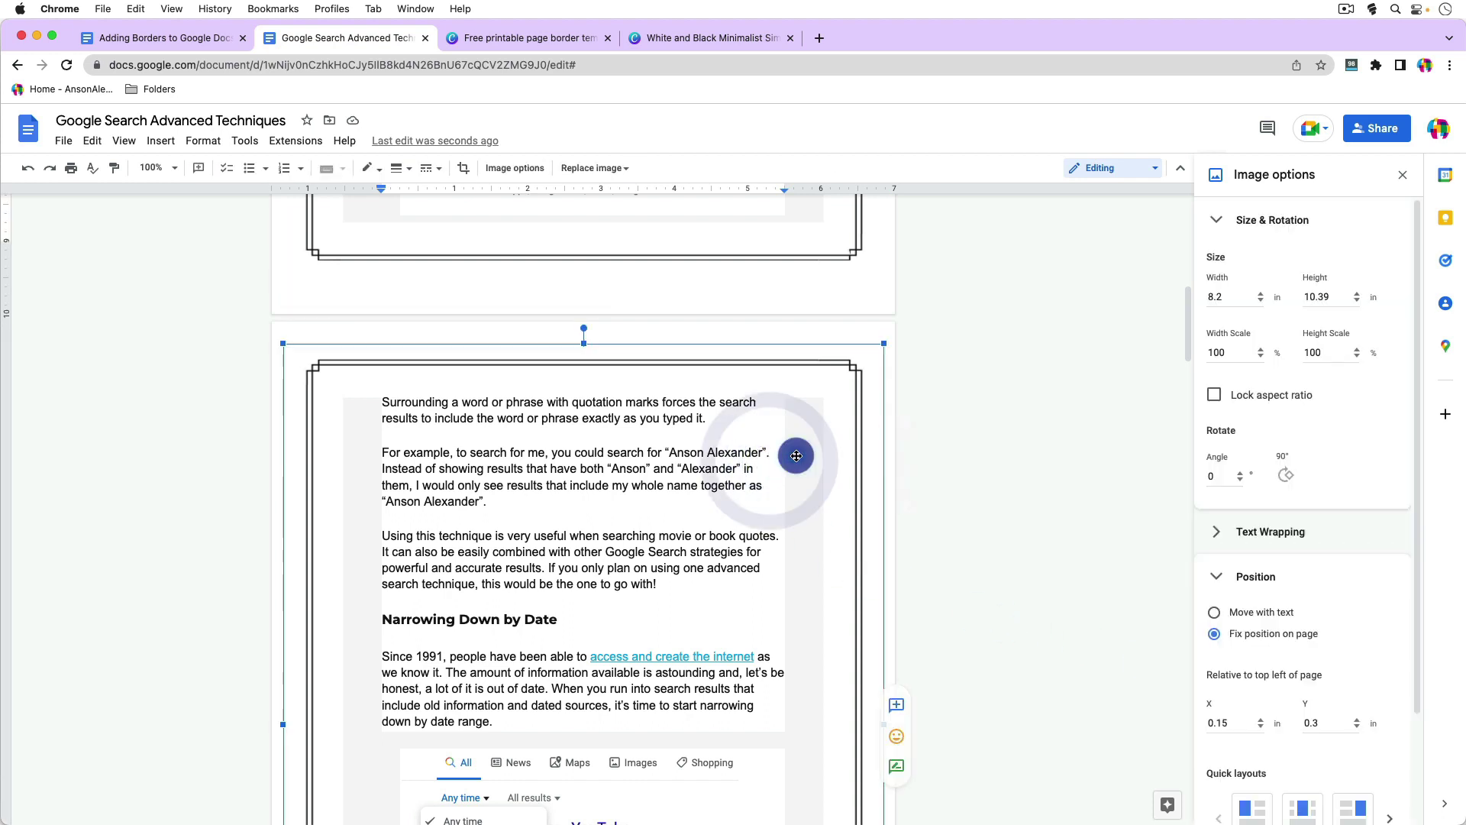
left_click(1360, 730)
left_click(1359, 729)
left_click(1359, 729)
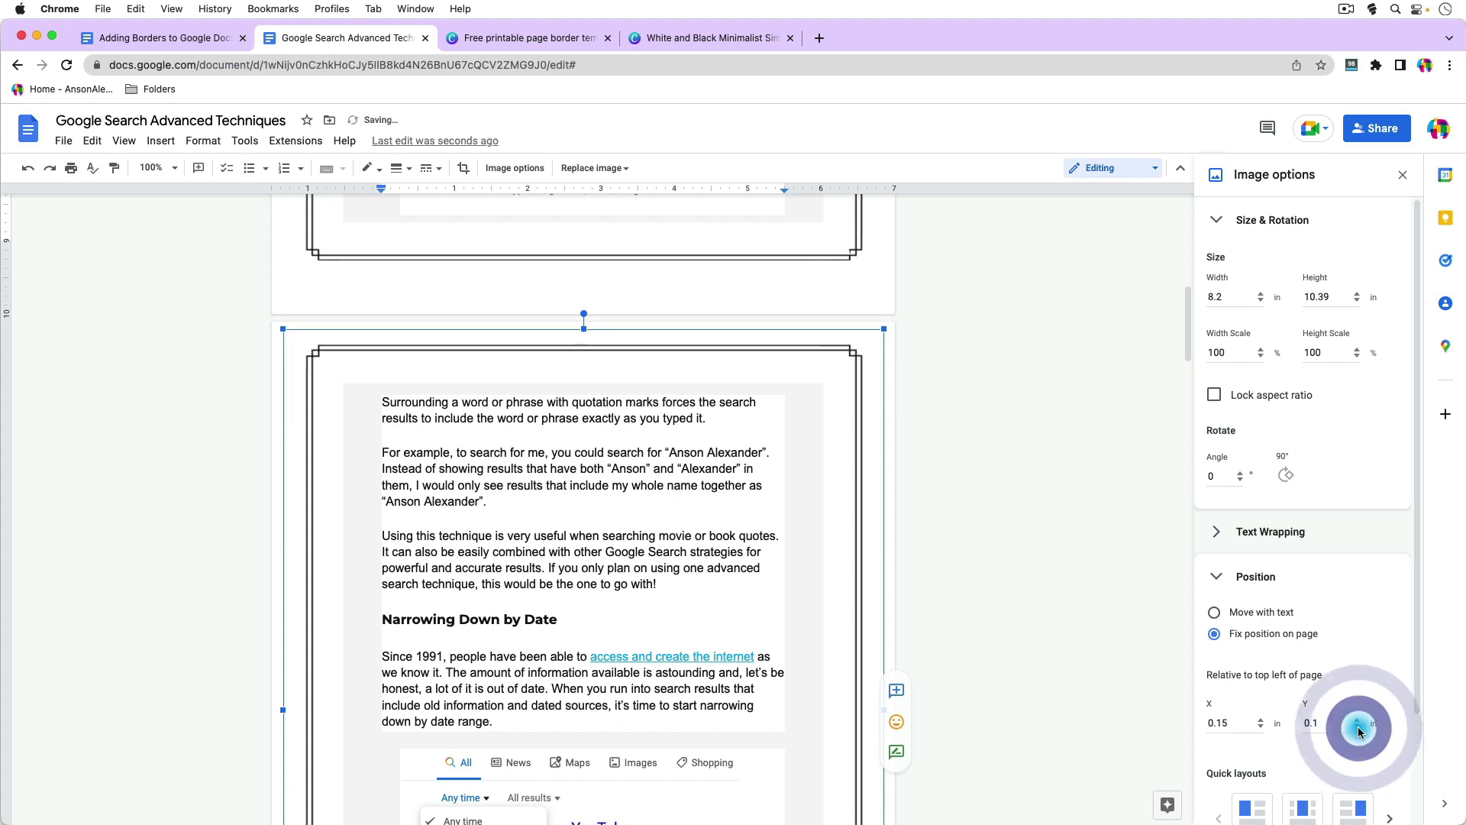
left_click(1320, 725)
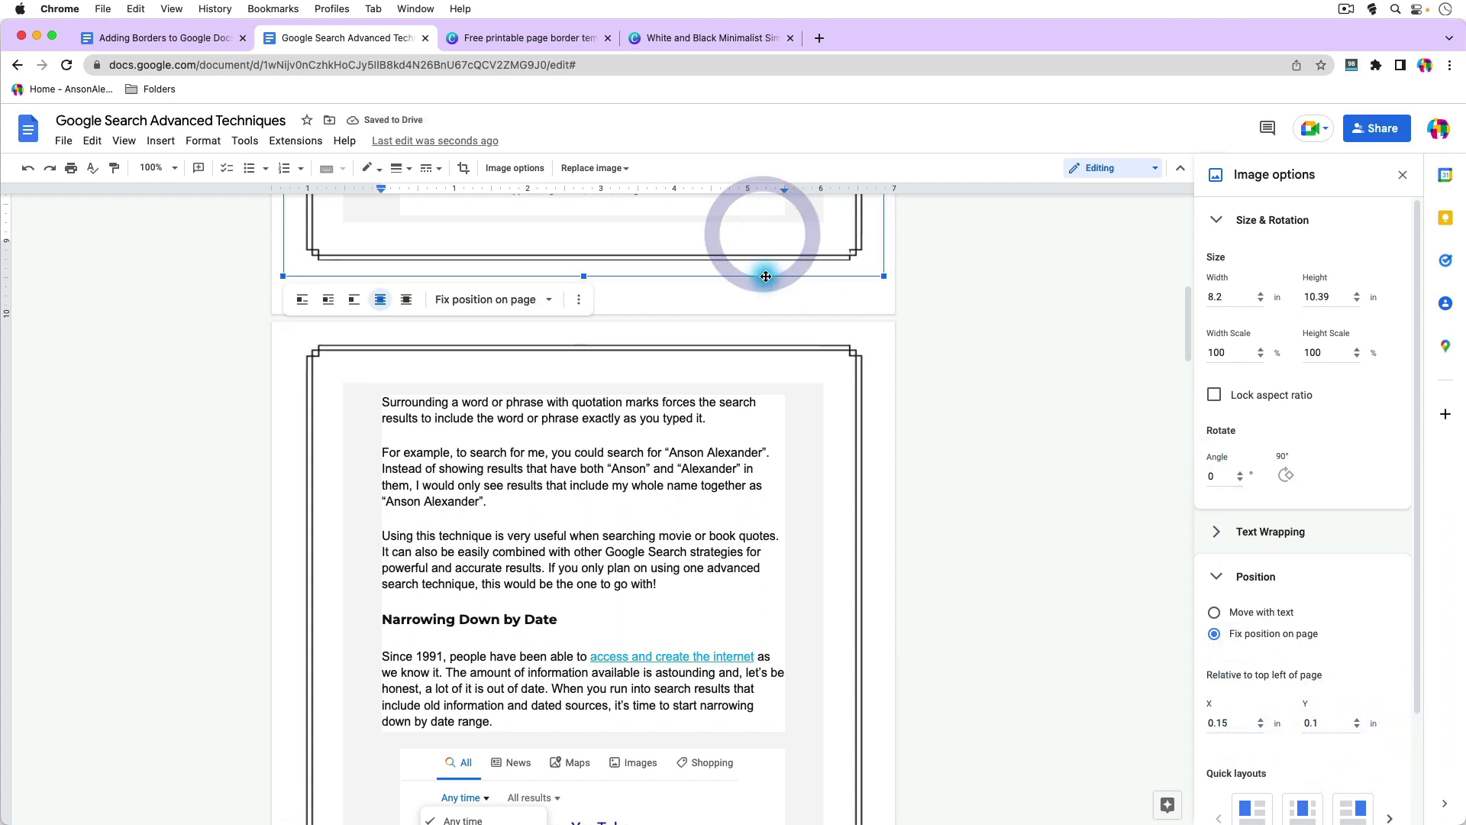
left_click(1122, 459)
scroll(1020, 463, "up", 10)
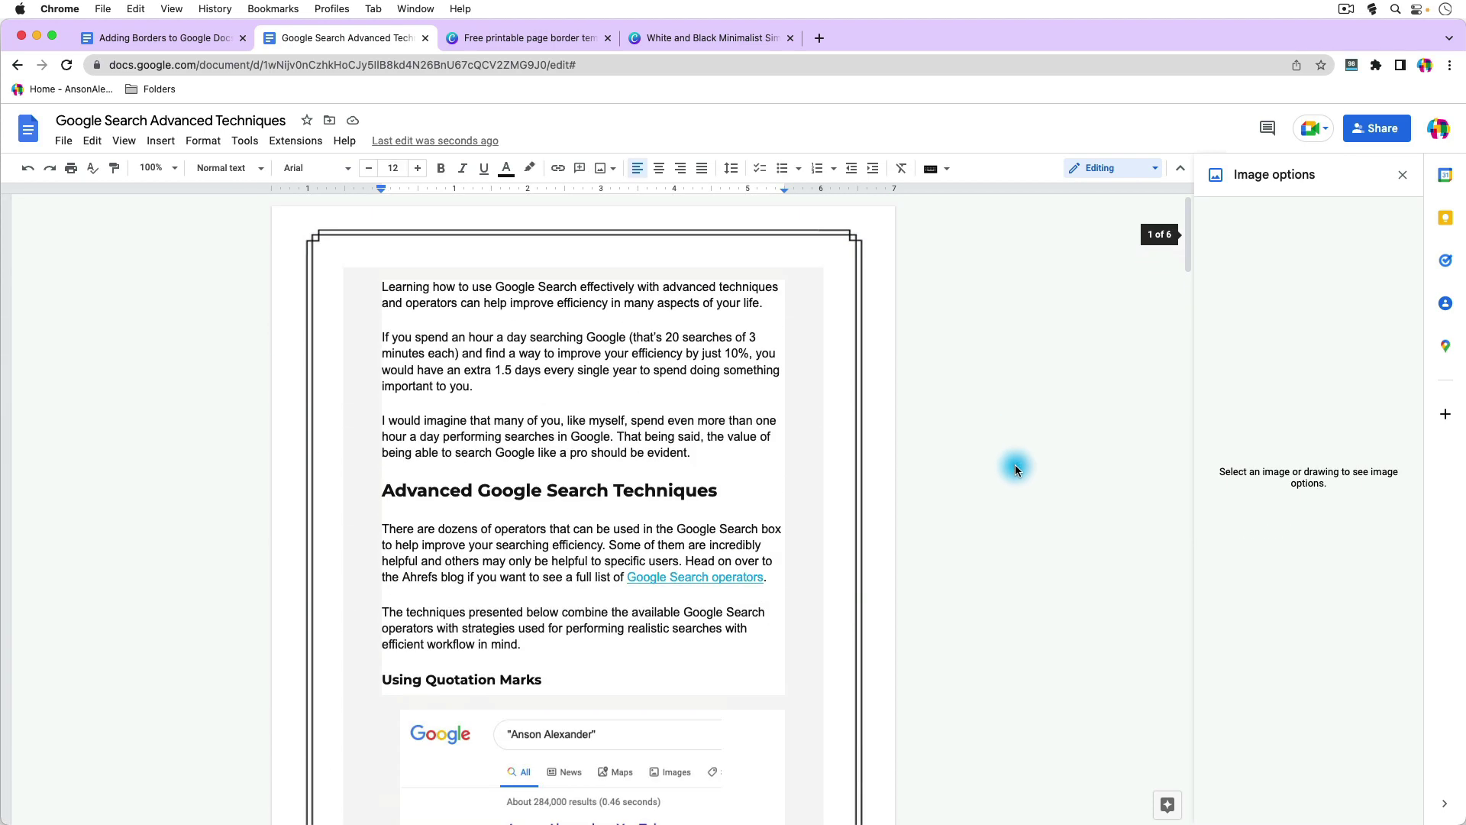
scroll(1015, 470, "down", 12)
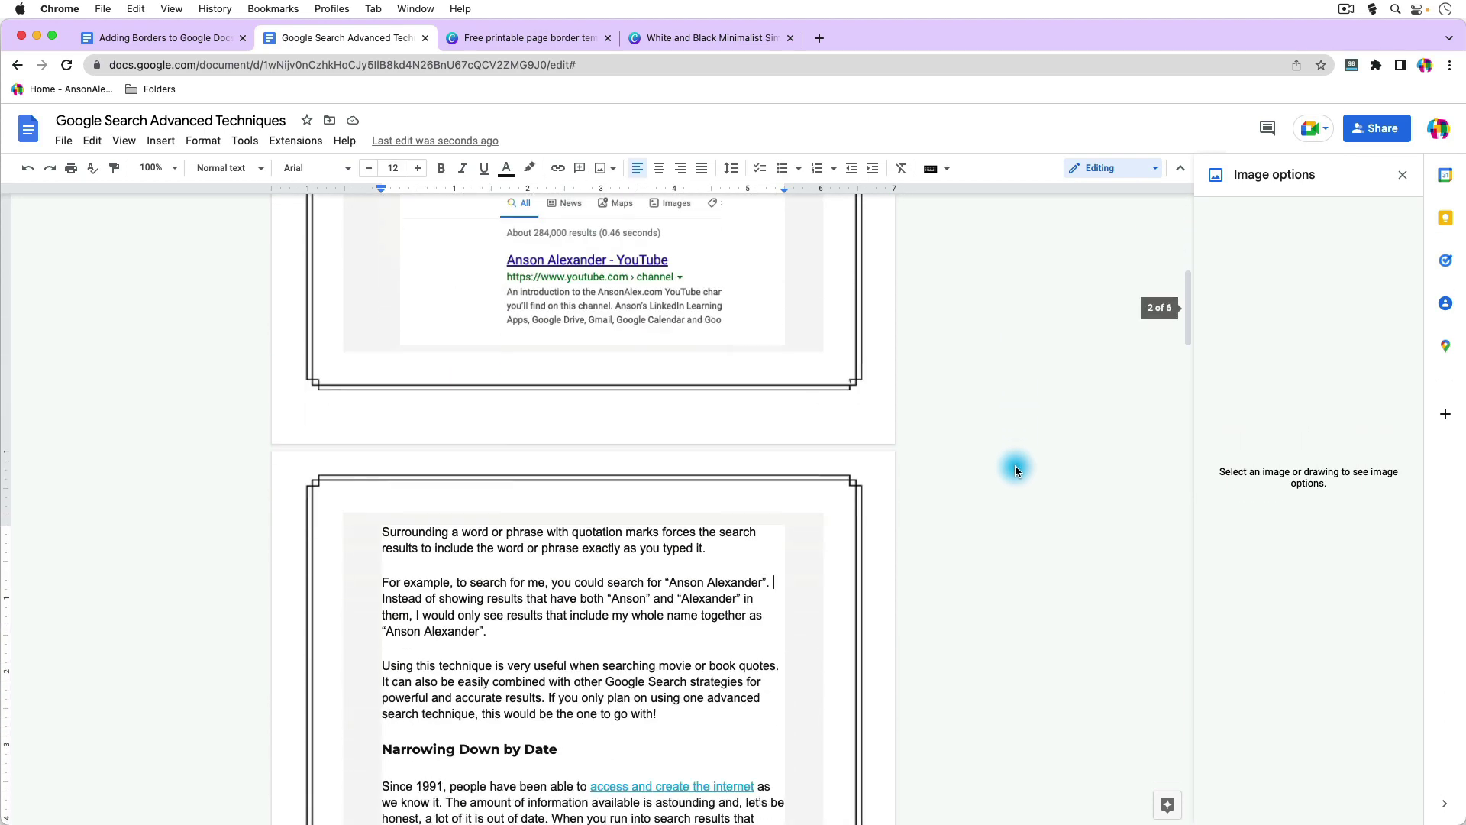
scroll(1016, 470, "down", 3)
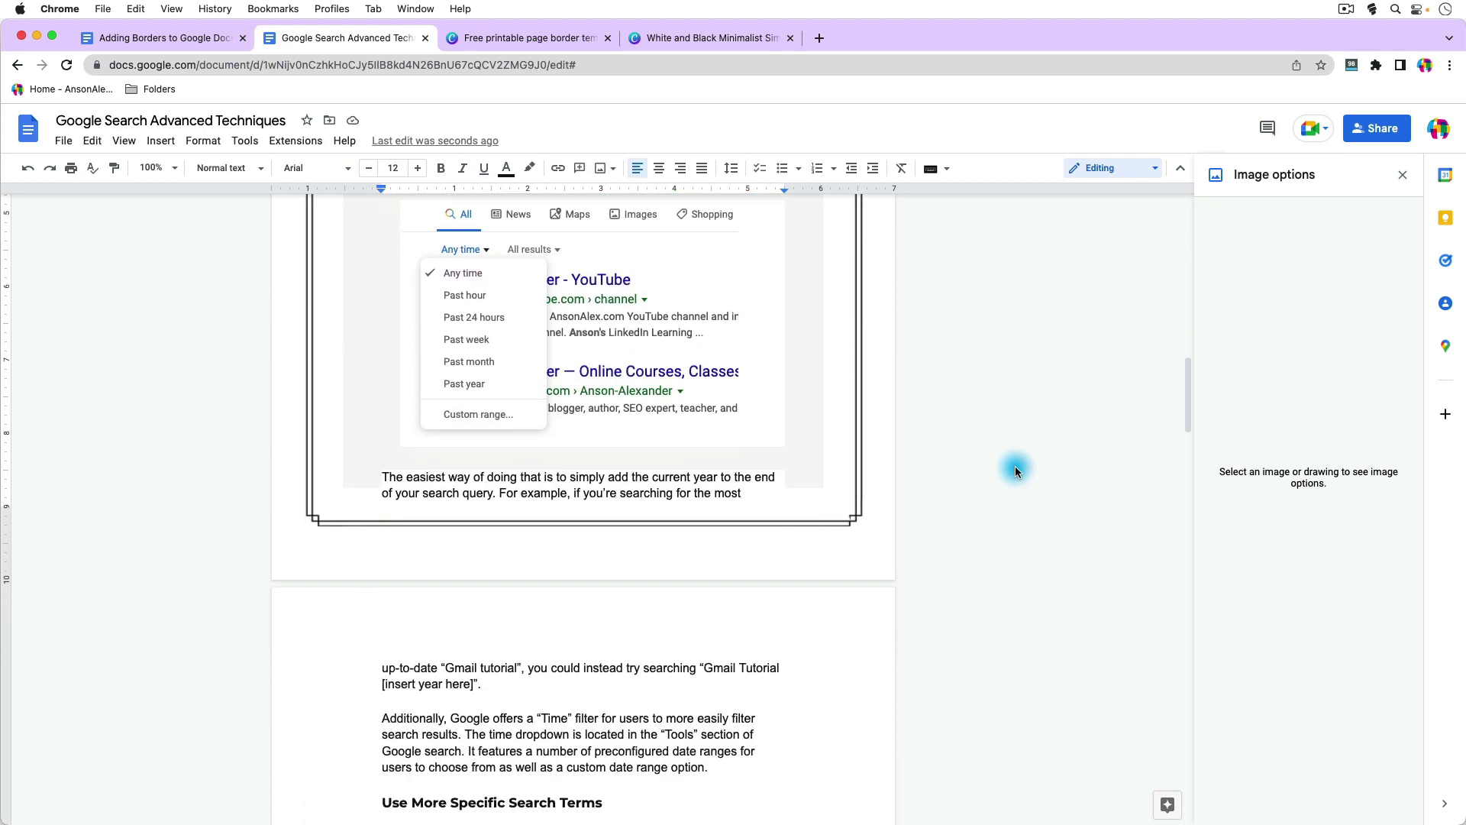
scroll(1015, 470, "up", 2)
scroll(1016, 468, "up", 4)
scroll(1016, 468, "down", 3)
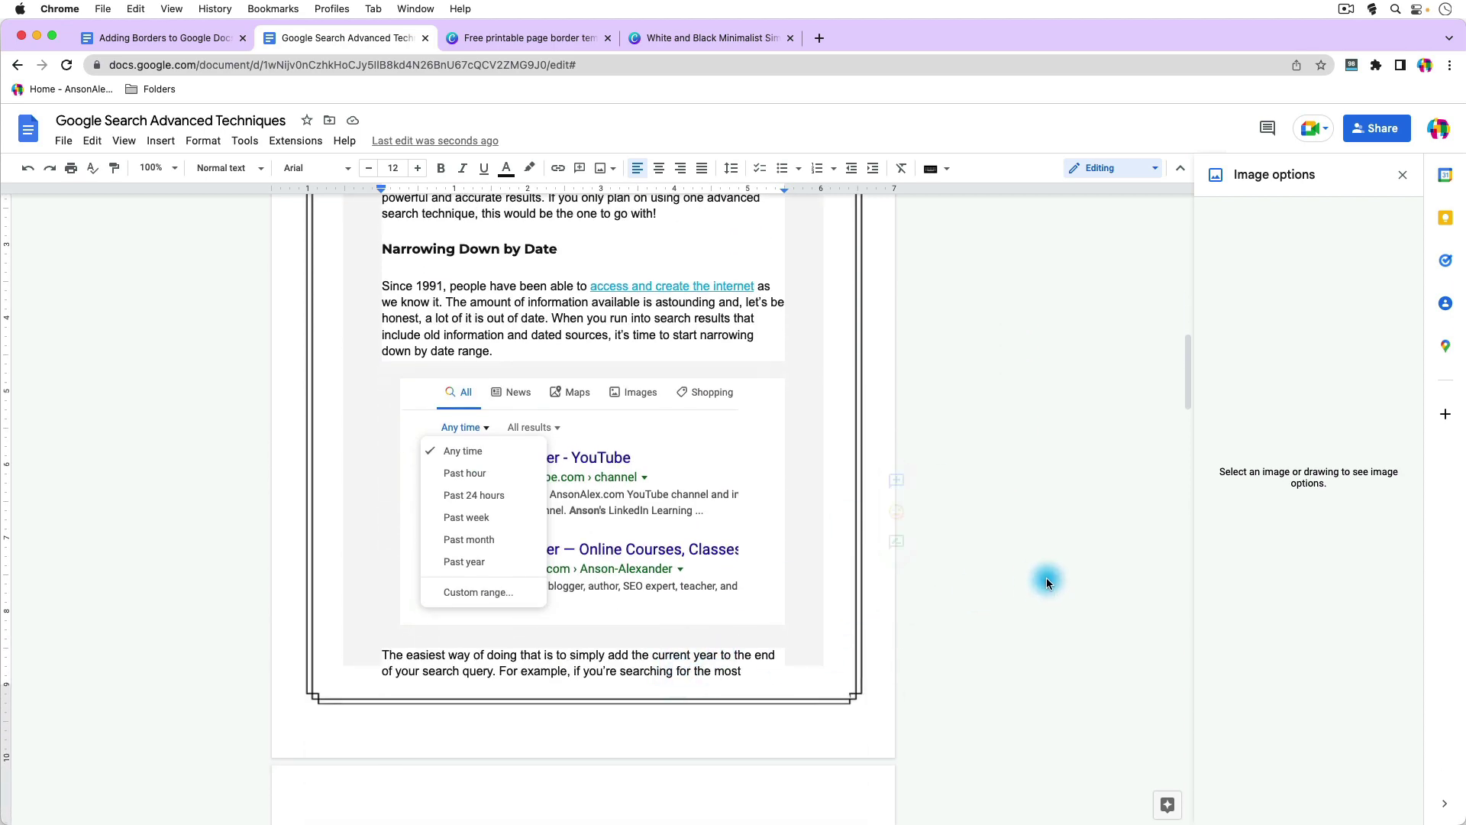
scroll(1047, 582, "up", 8)
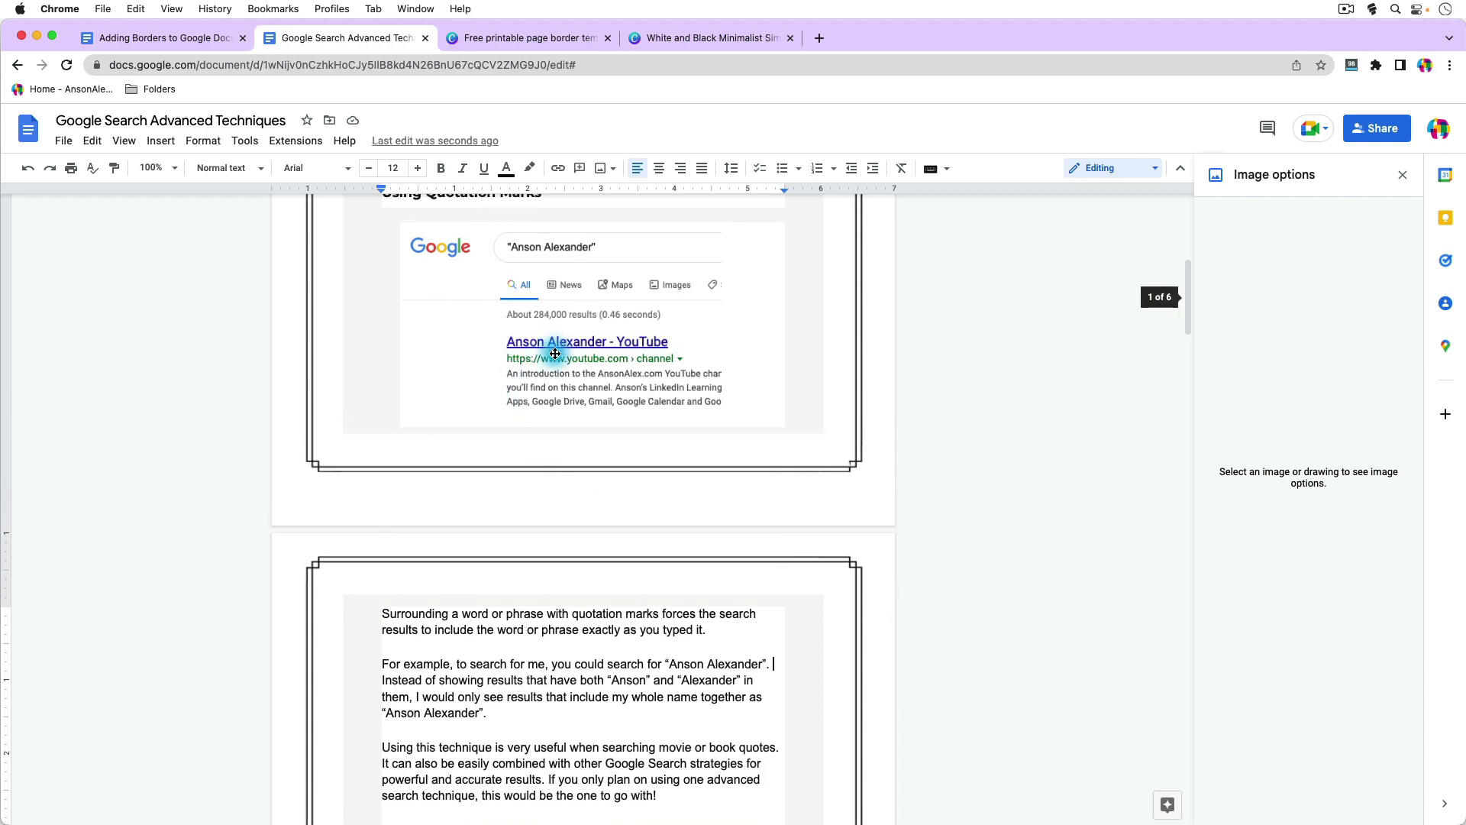
scroll(1000, 566, "down", 9)
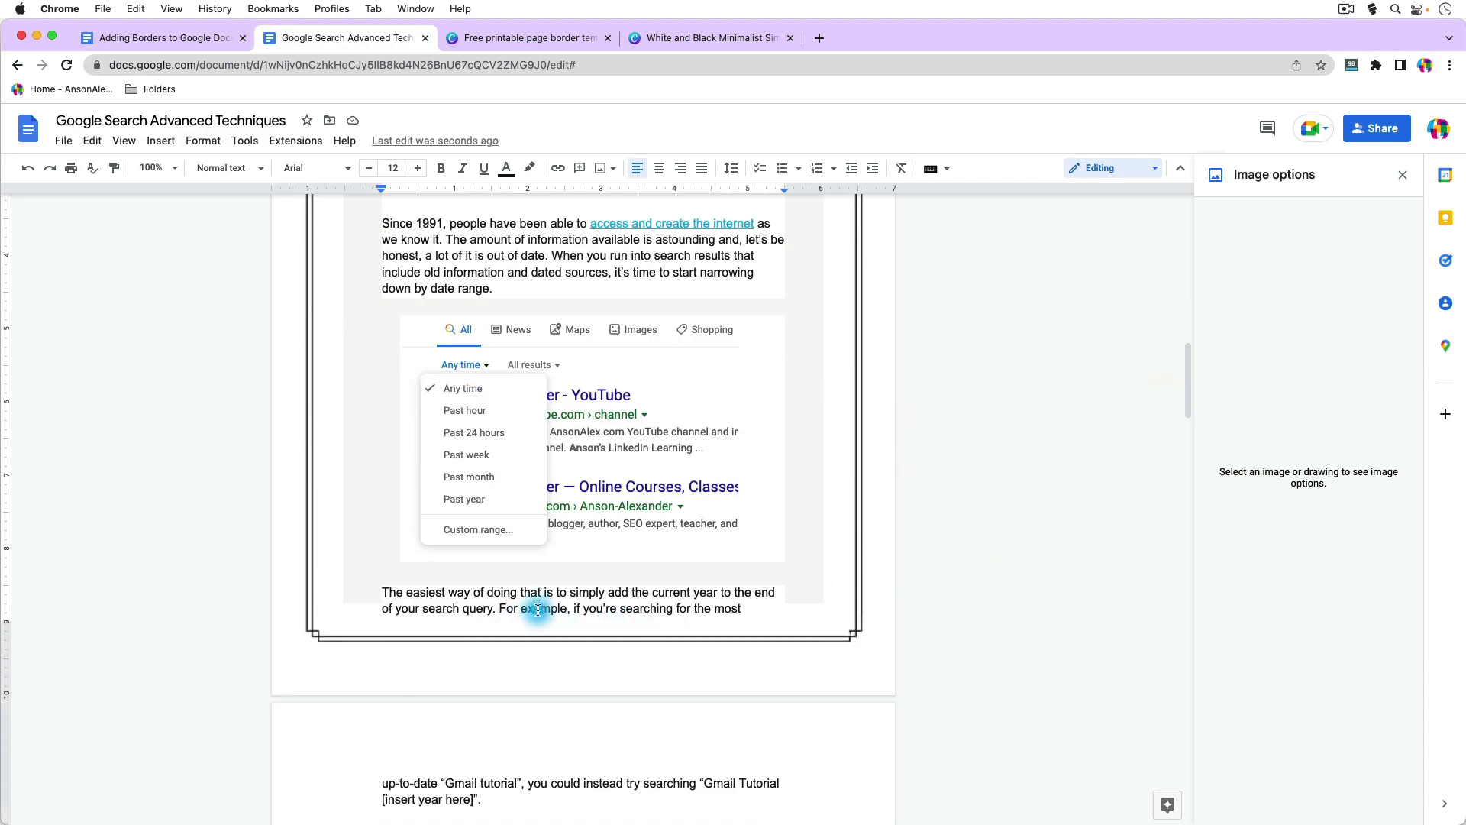
scroll(1057, 566, "up", 15)
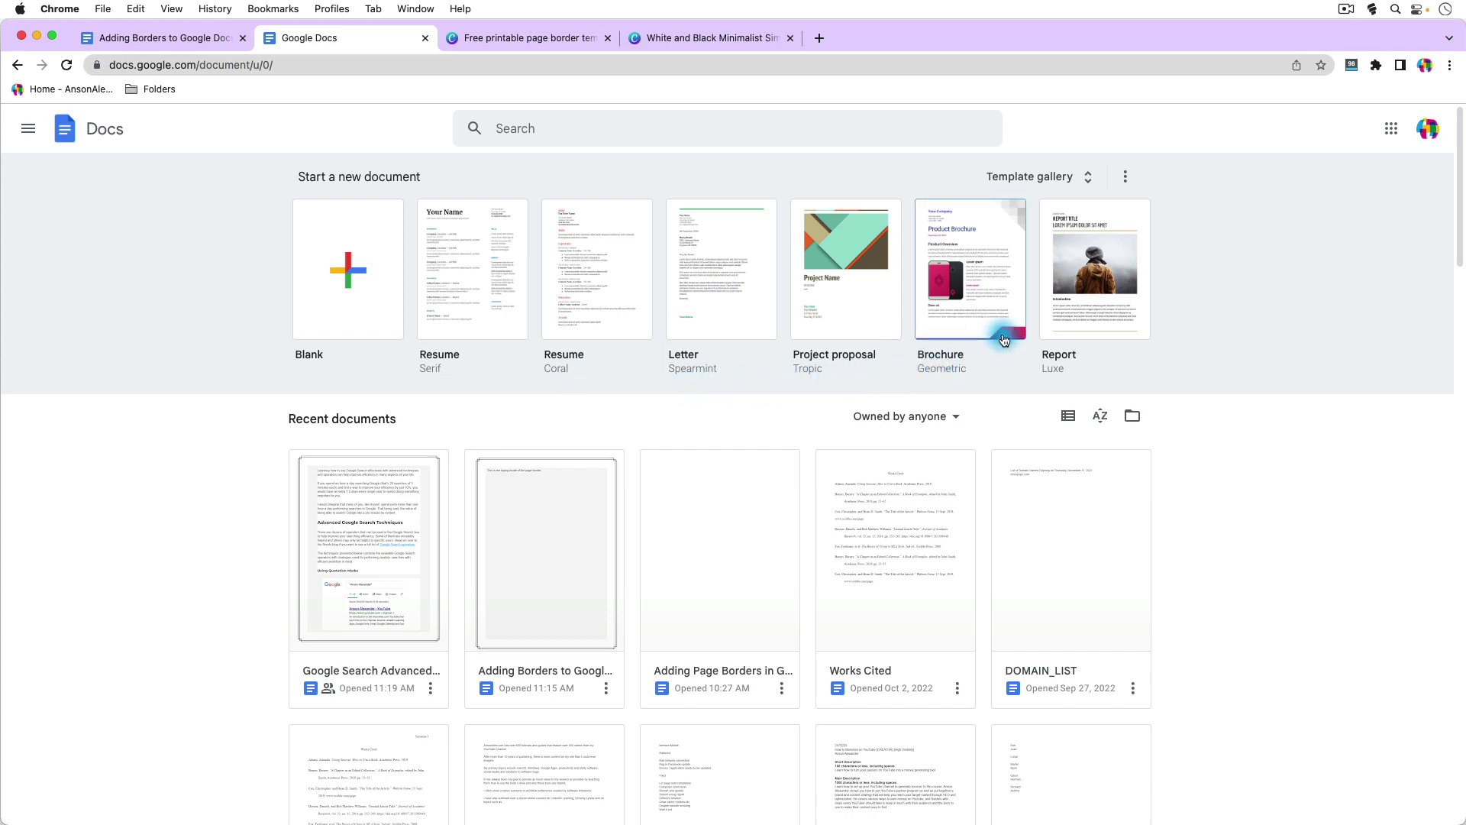
Open the Template gallery from the Google Docs home page
left_click(1080, 178)
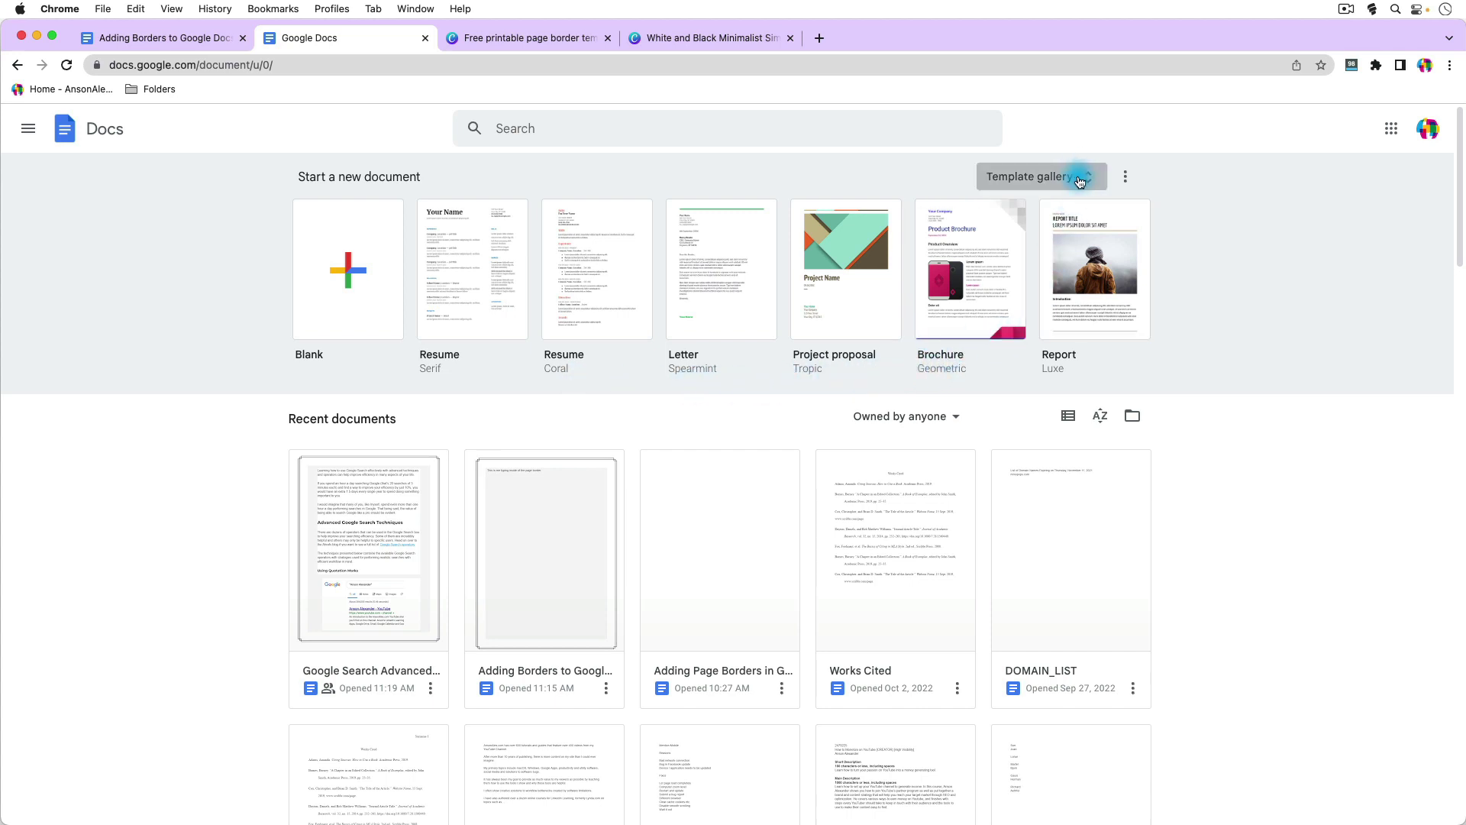
Browse the Template gallery's Resumes, Letters, Personal, Work, Sales and Legal categories, then return to the top
scroll(1184, 394, "down", 5)
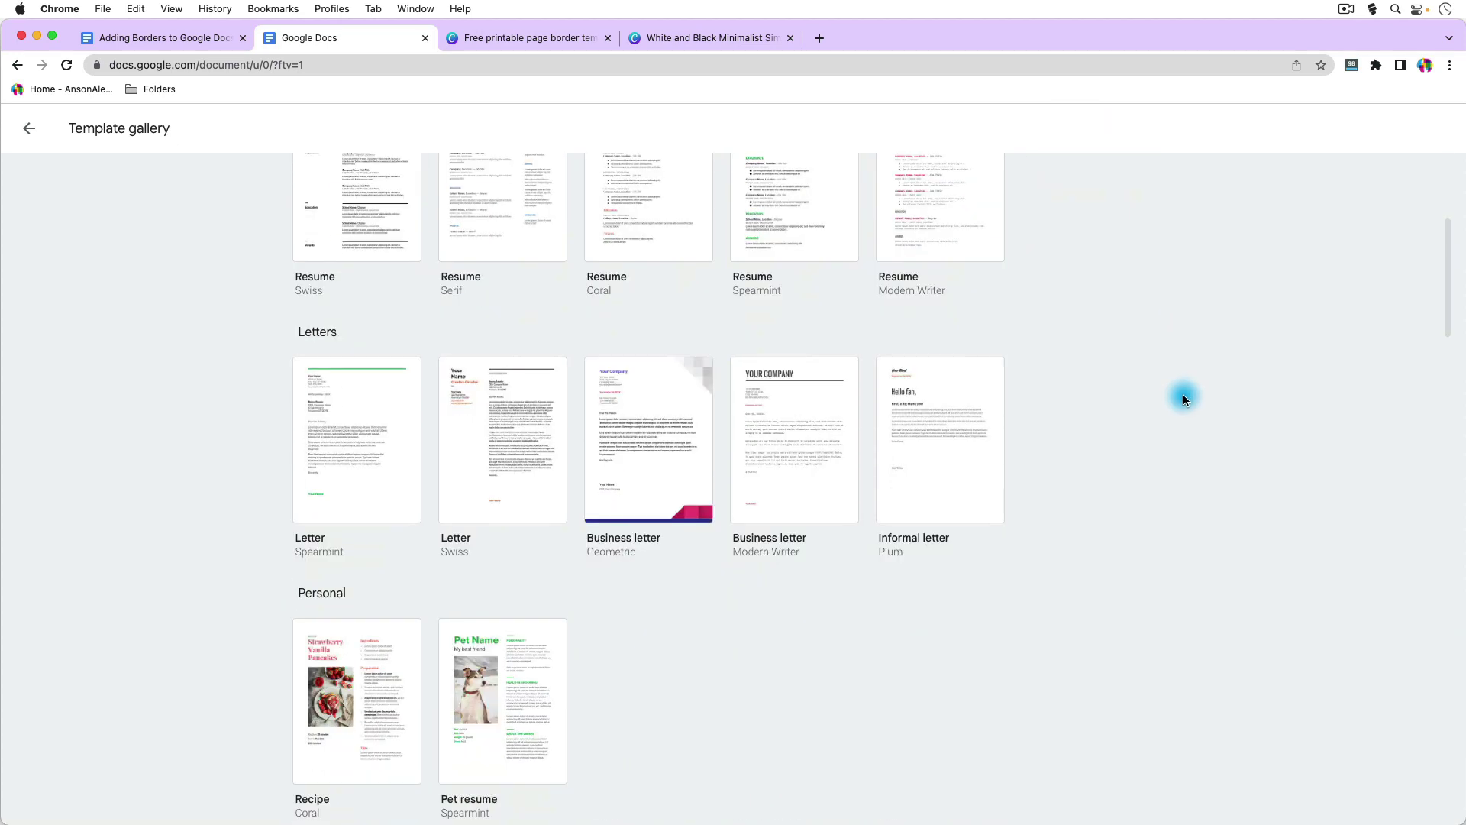
scroll(1183, 395, "down", 8)
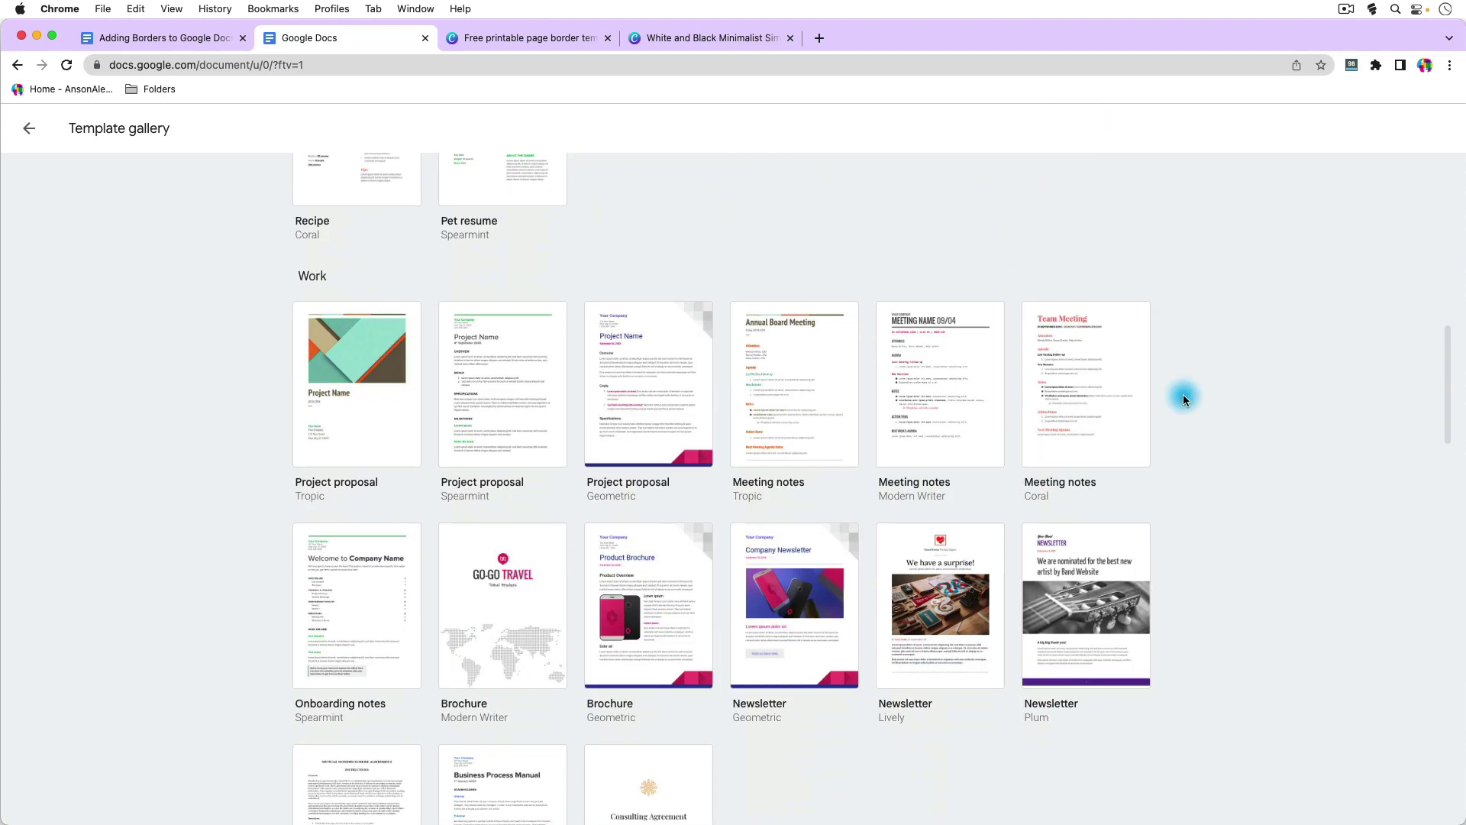
scroll(1184, 397, "down", 3)
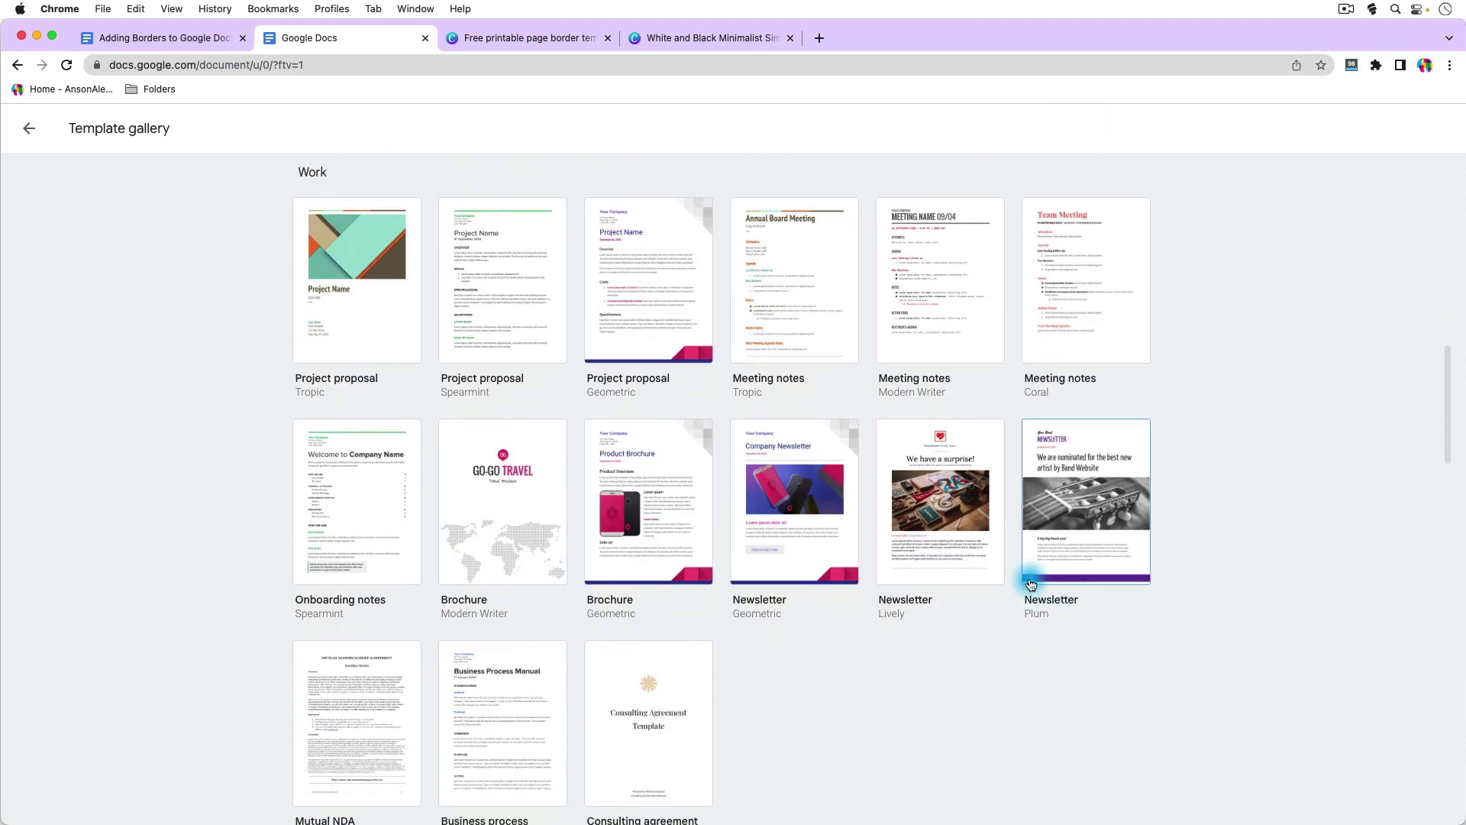
scroll(1210, 570, "down", 5)
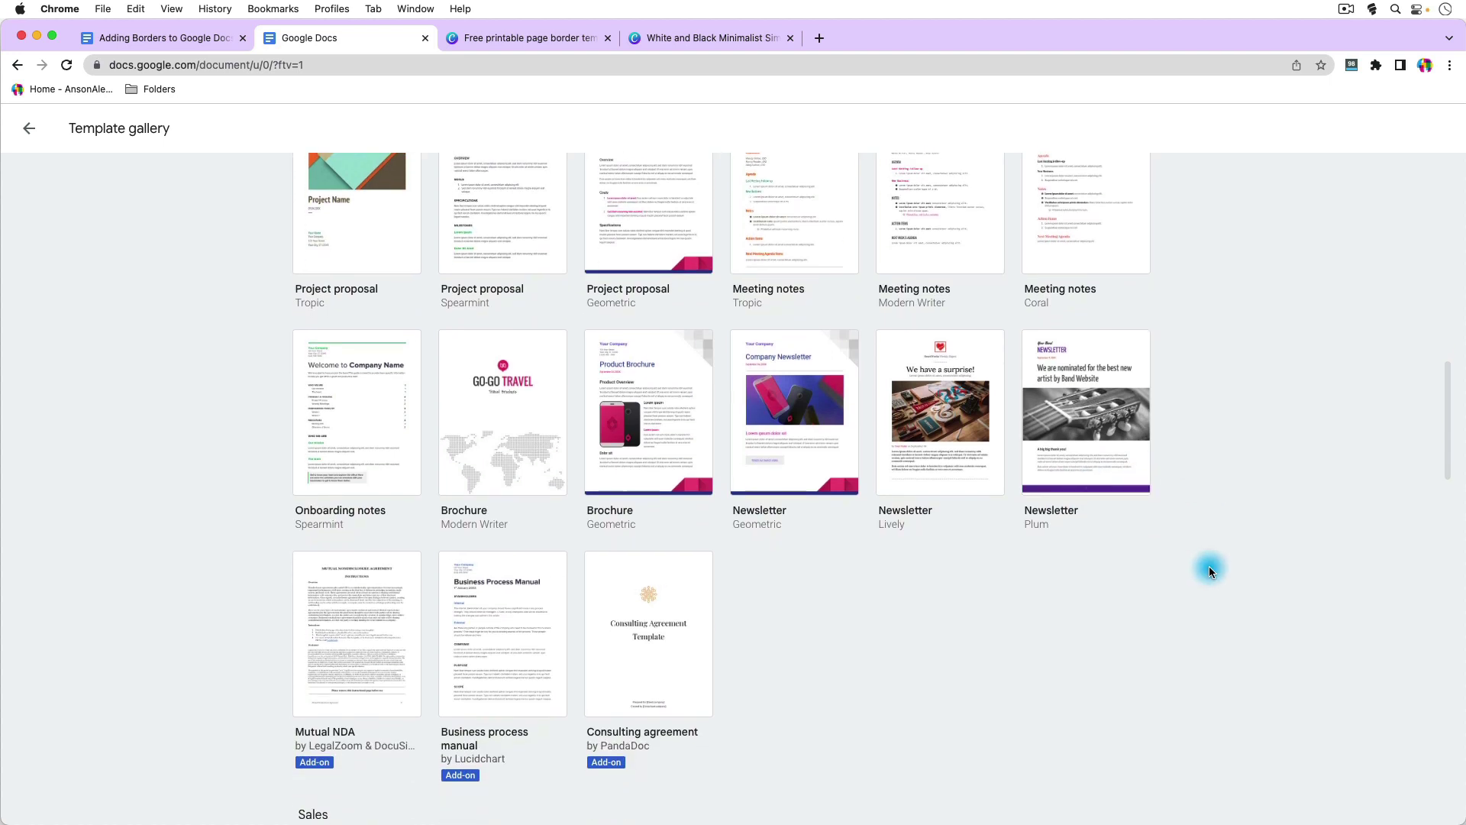
scroll(1210, 570, "down", 3)
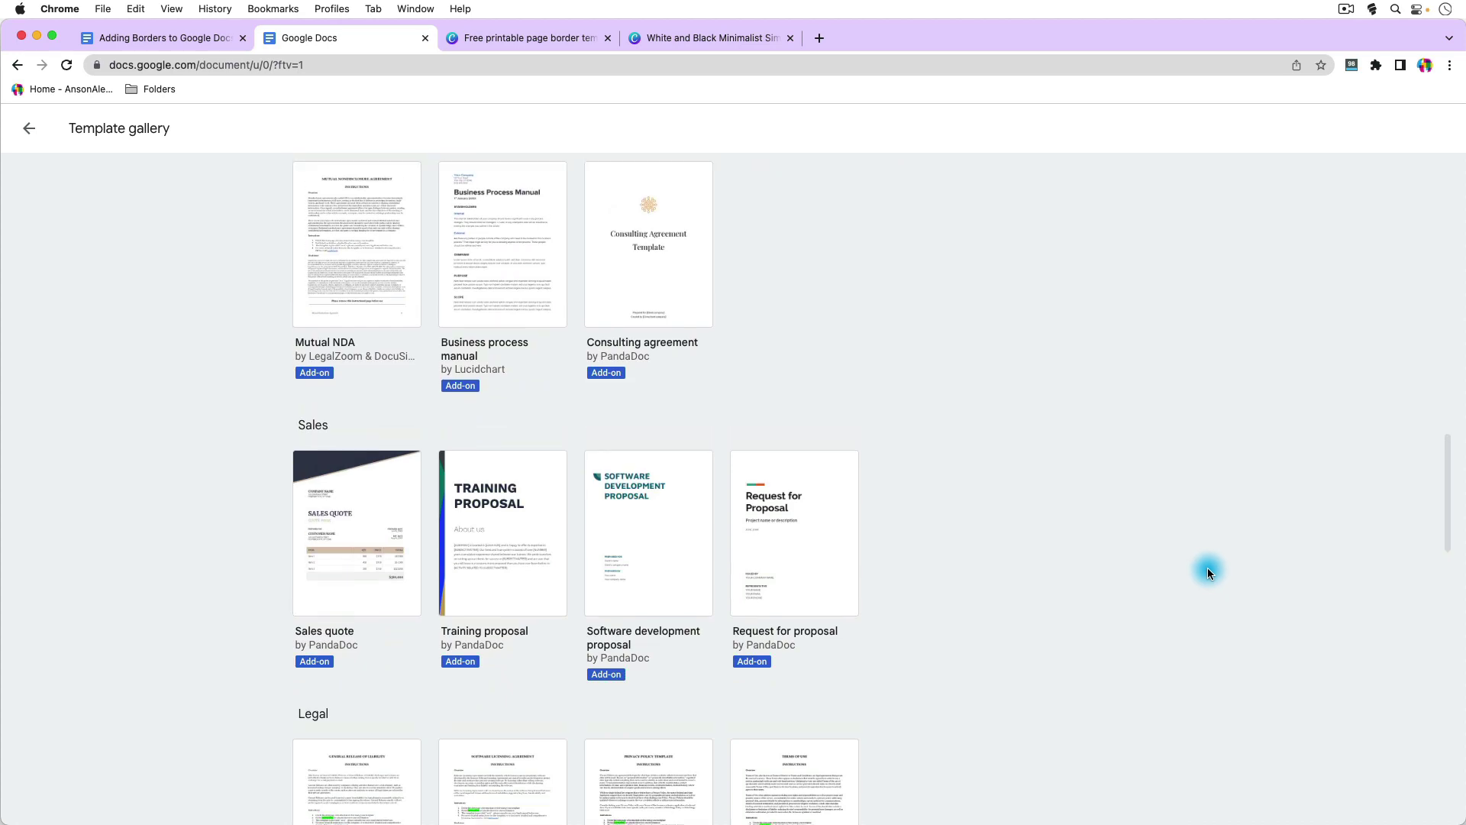
scroll(1212, 572, "up", 10)
scroll(1222, 601, "up", 10)
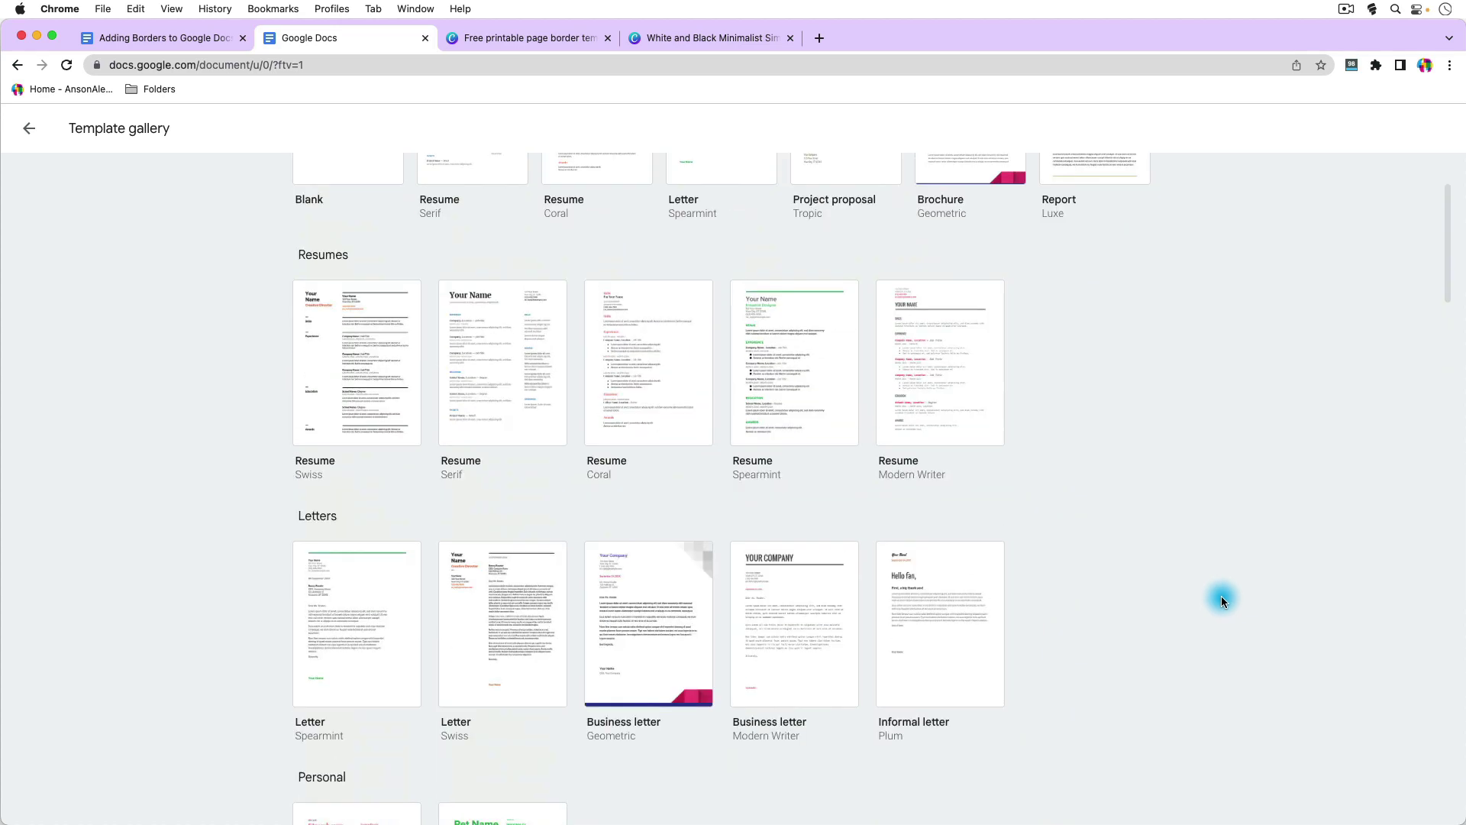